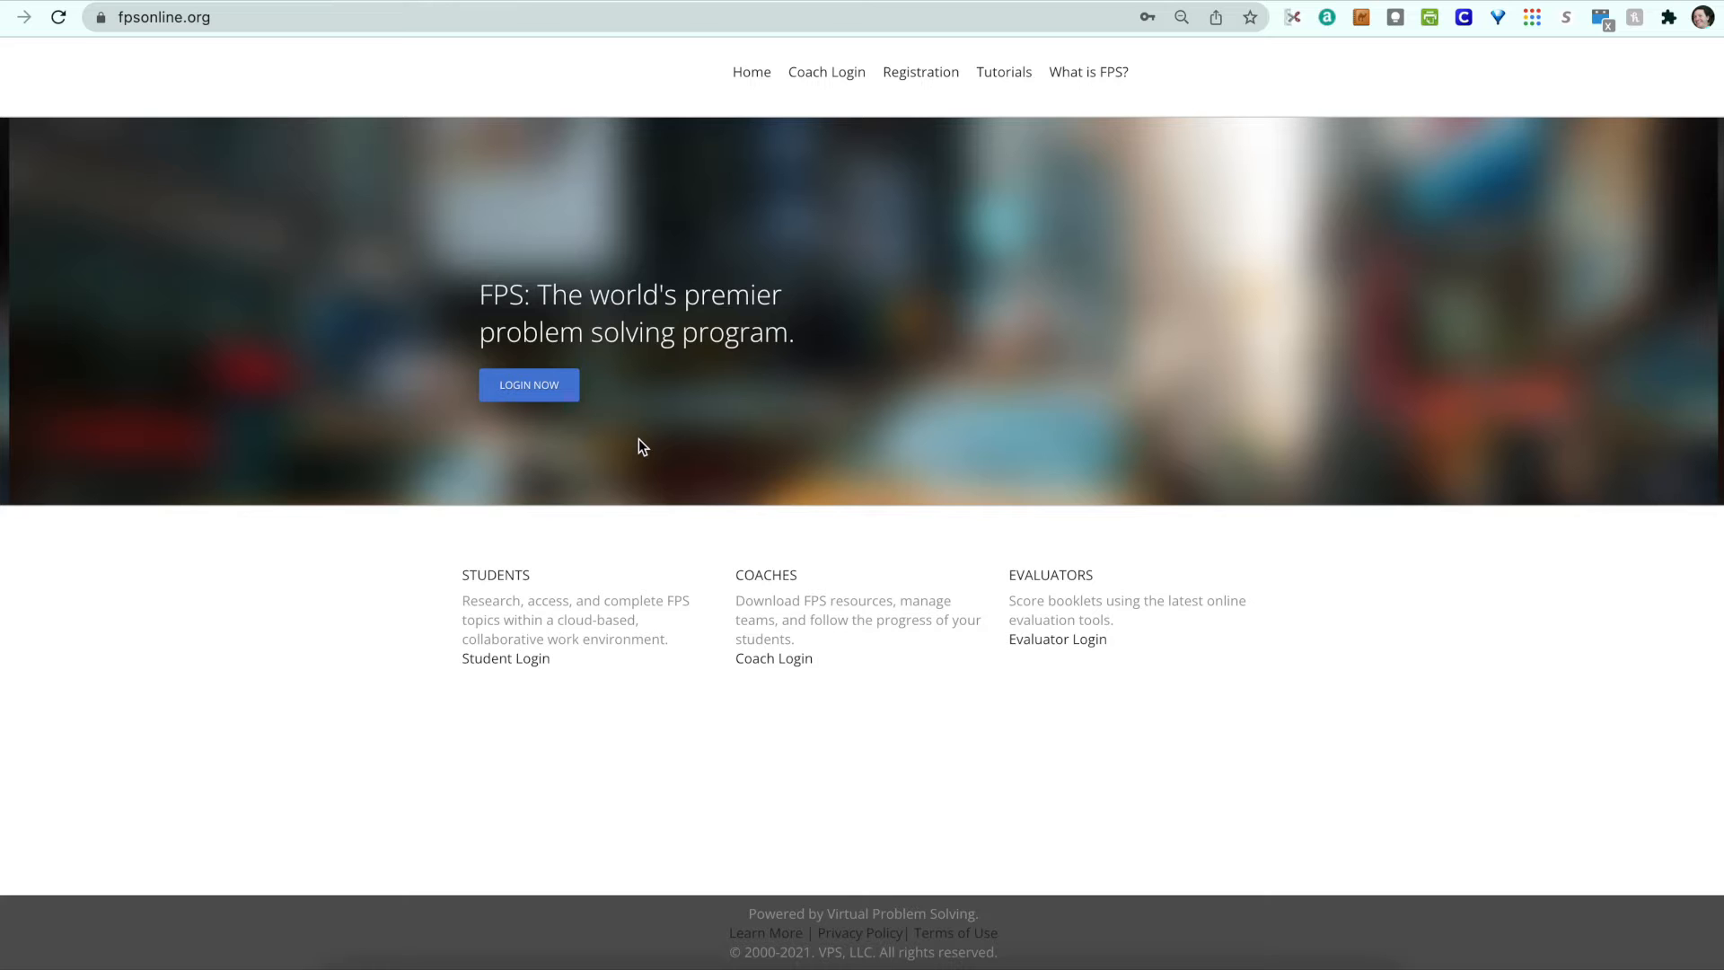
- Log in to the FPS site with the Student user type and the saved account credentials
left_click(545, 401)
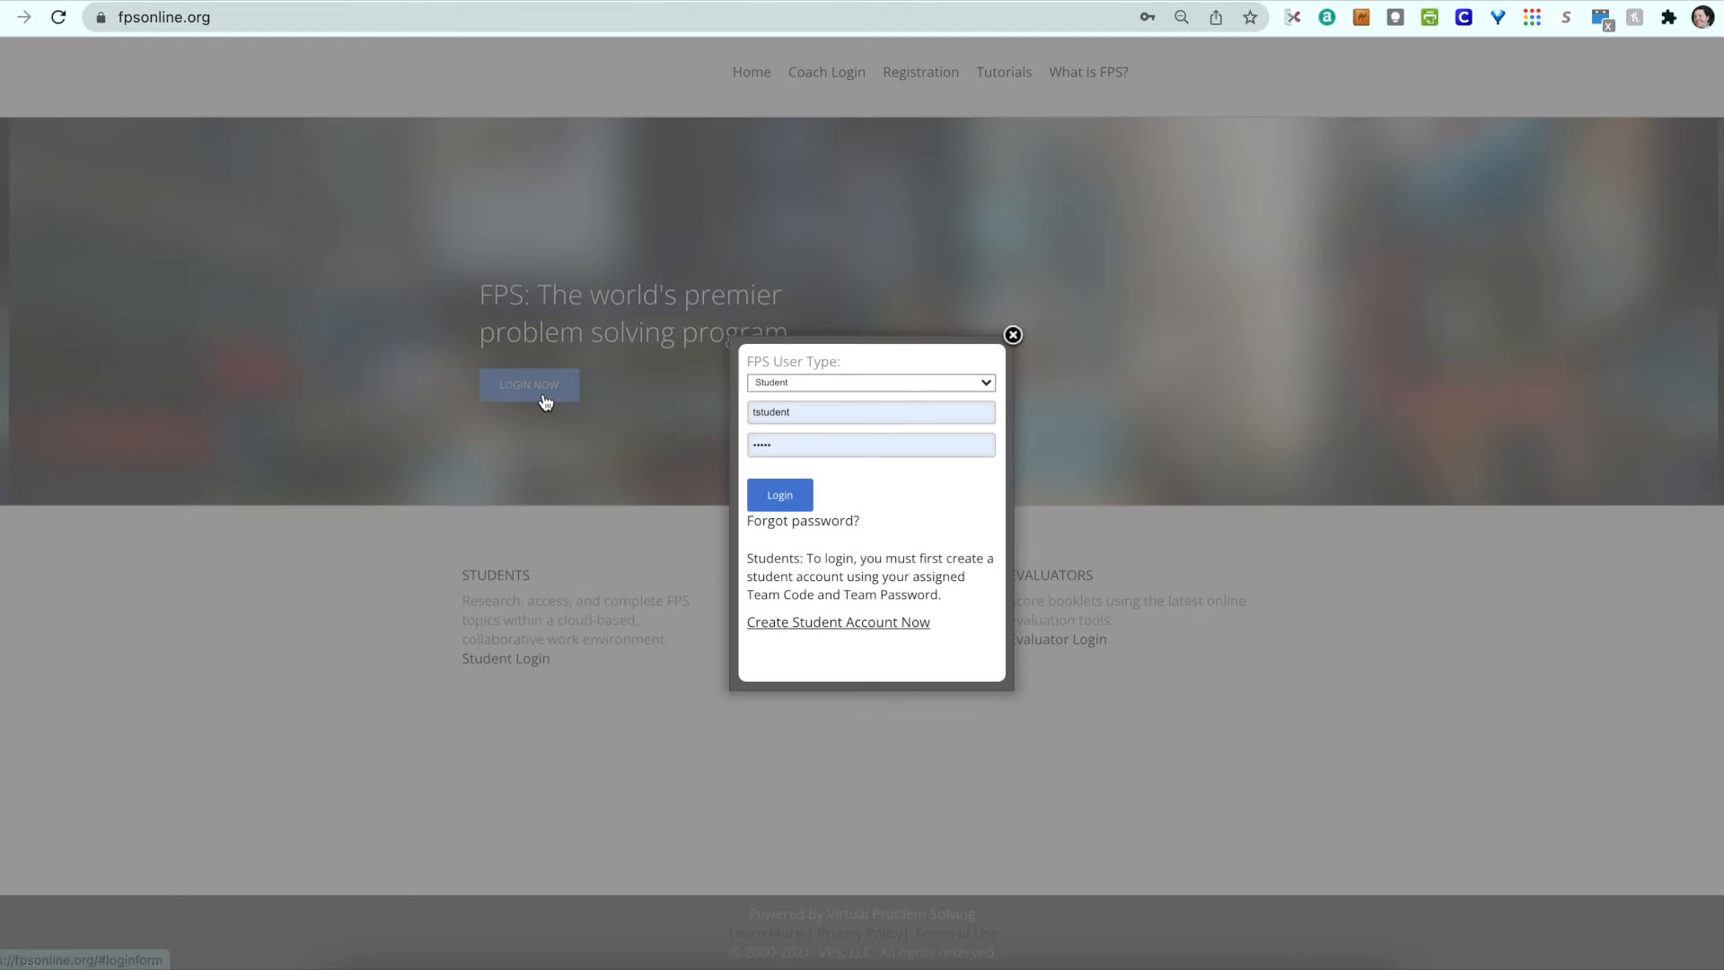
left_click(794, 381)
left_click(794, 381)
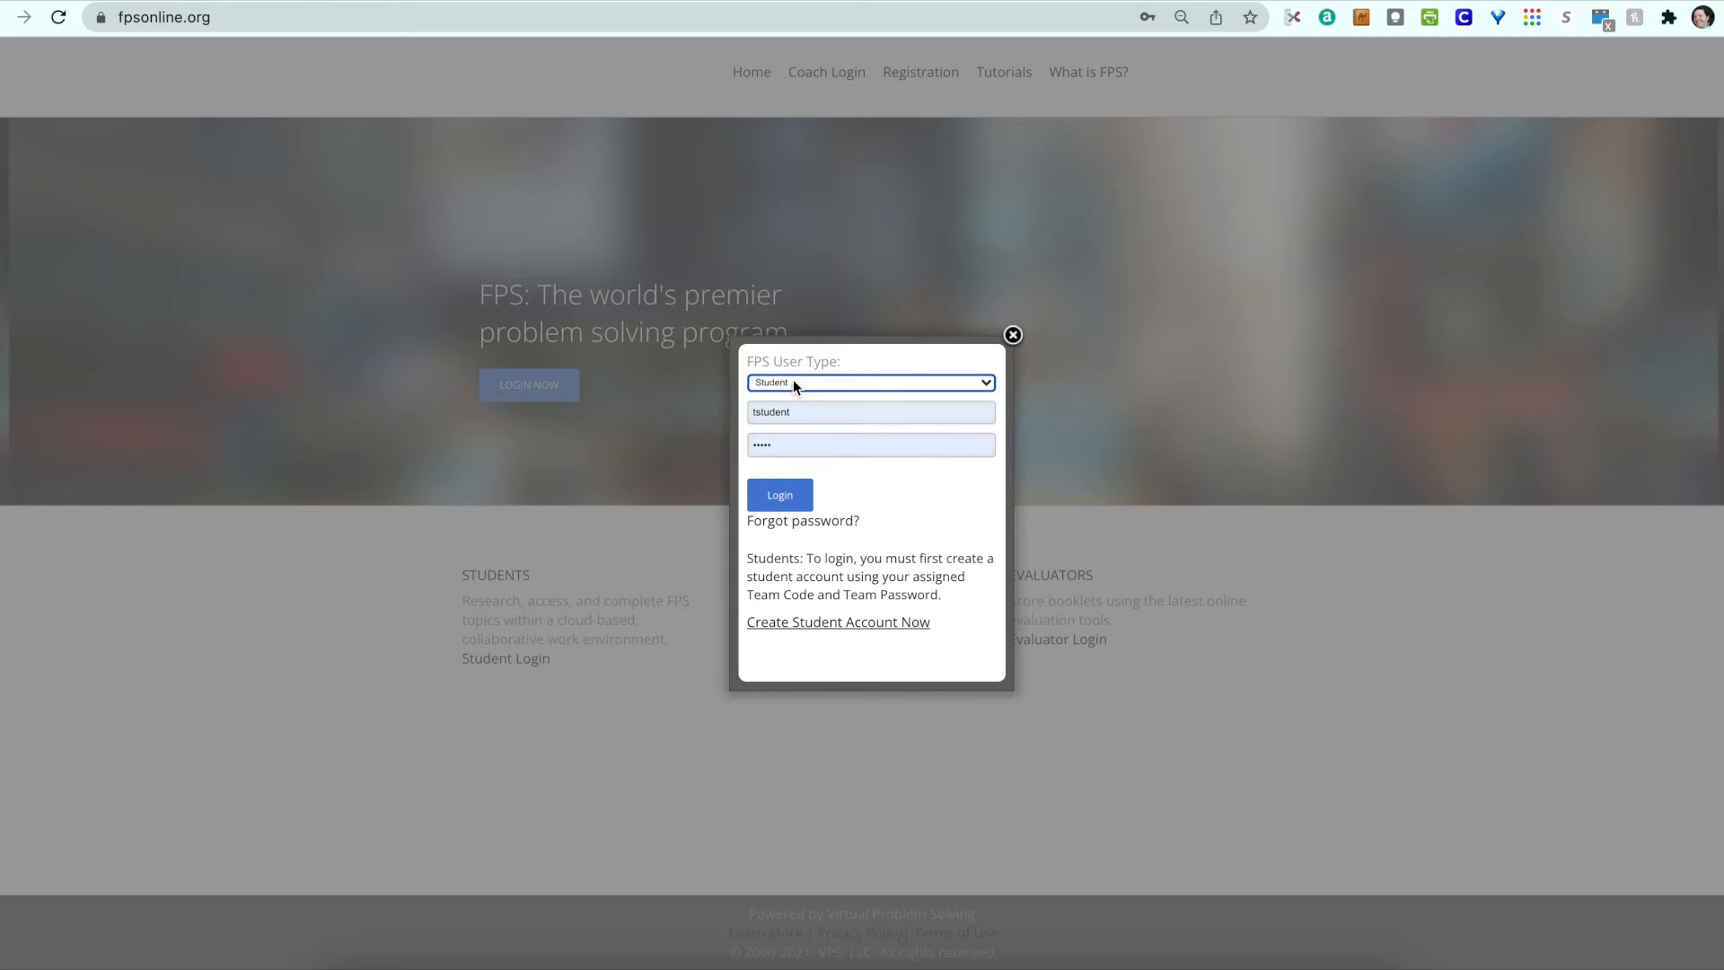
left_click(774, 503)
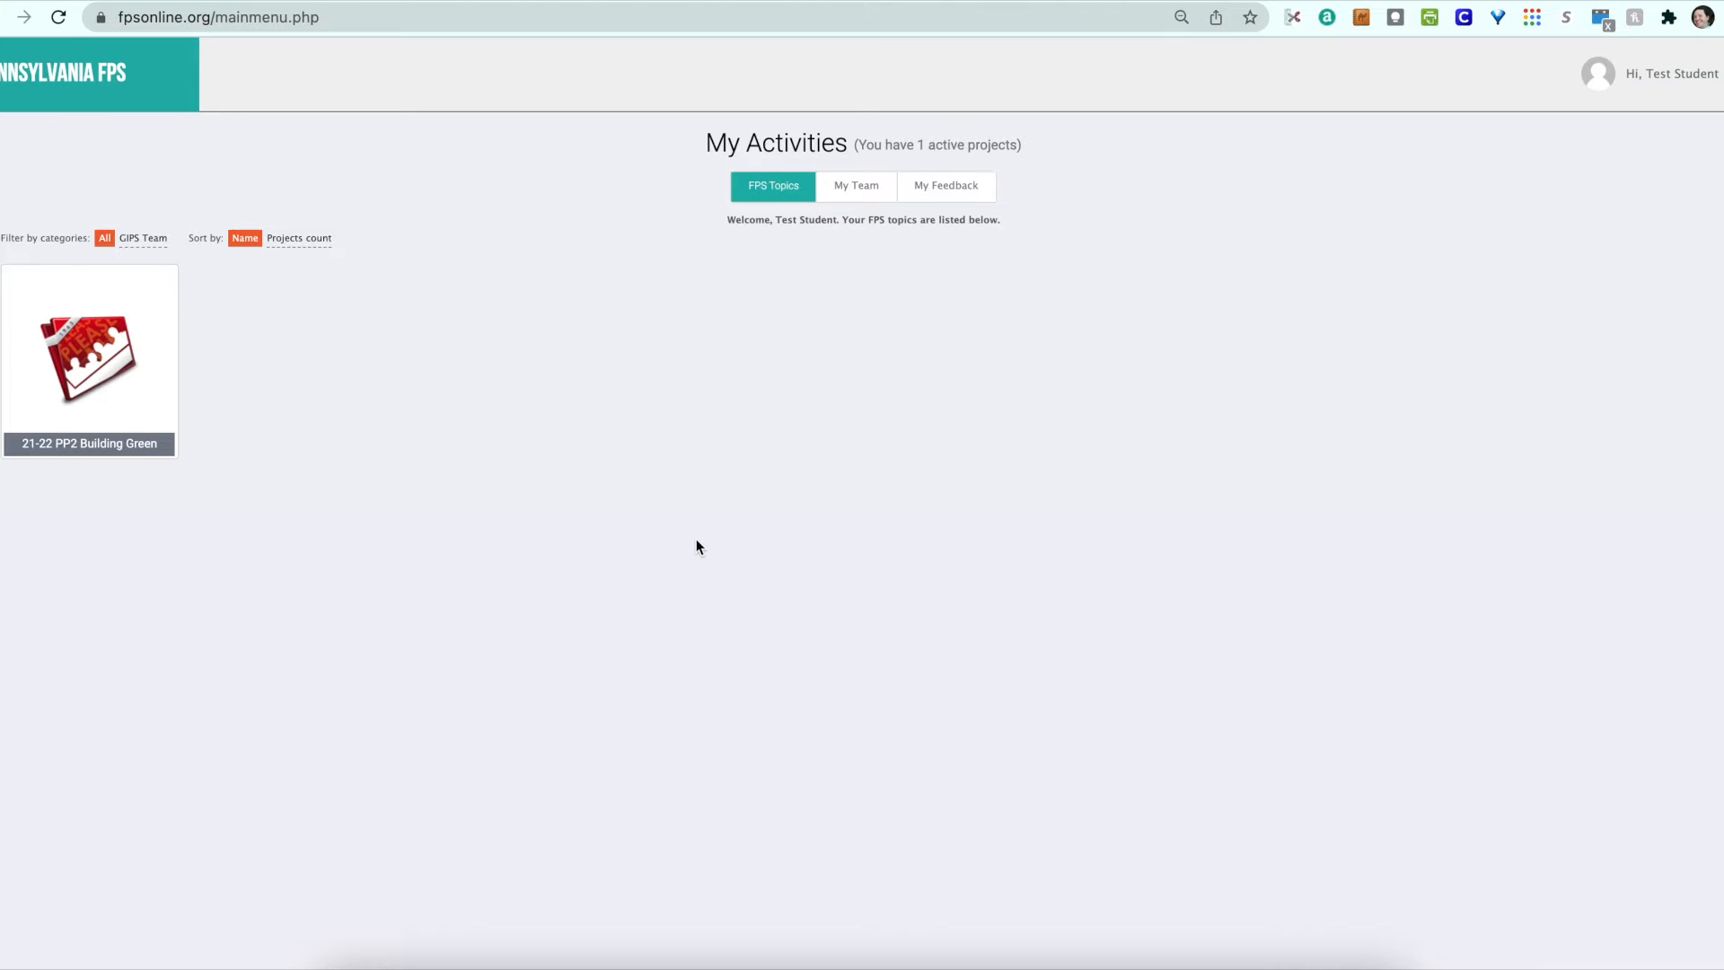
- Start the 21-22 PP2 Building Green project, entering its virtual booklet, and view the Future Scene
mouse_move(140, 359)
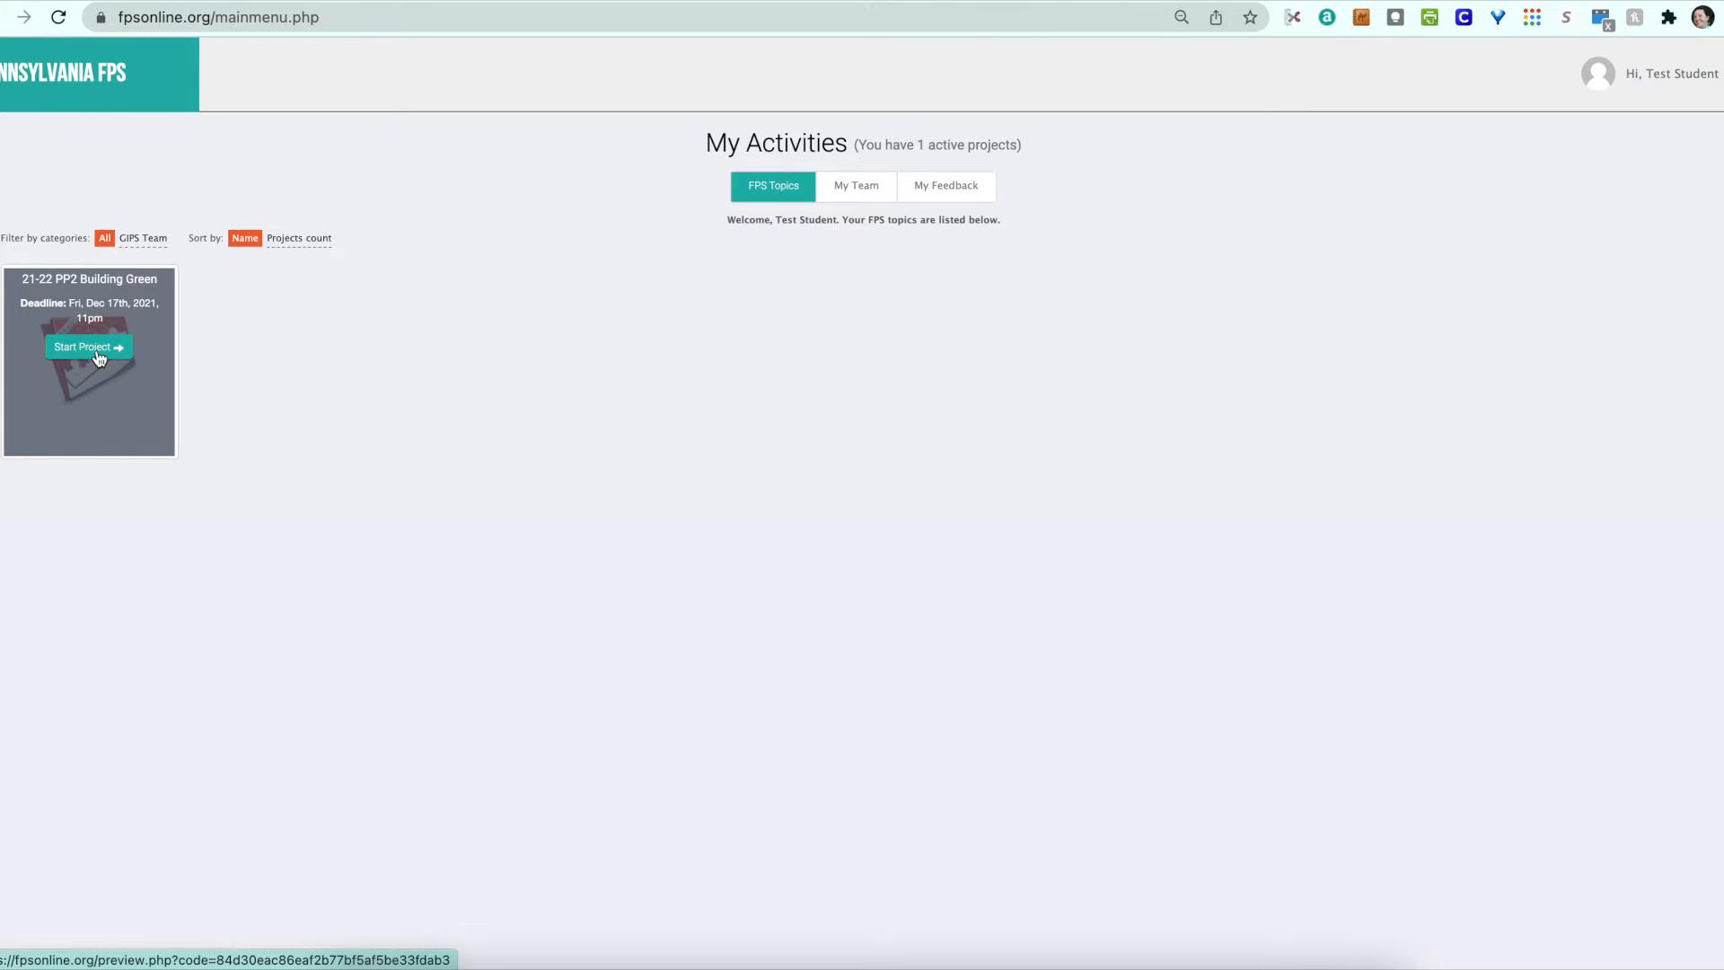
left_click(99, 357)
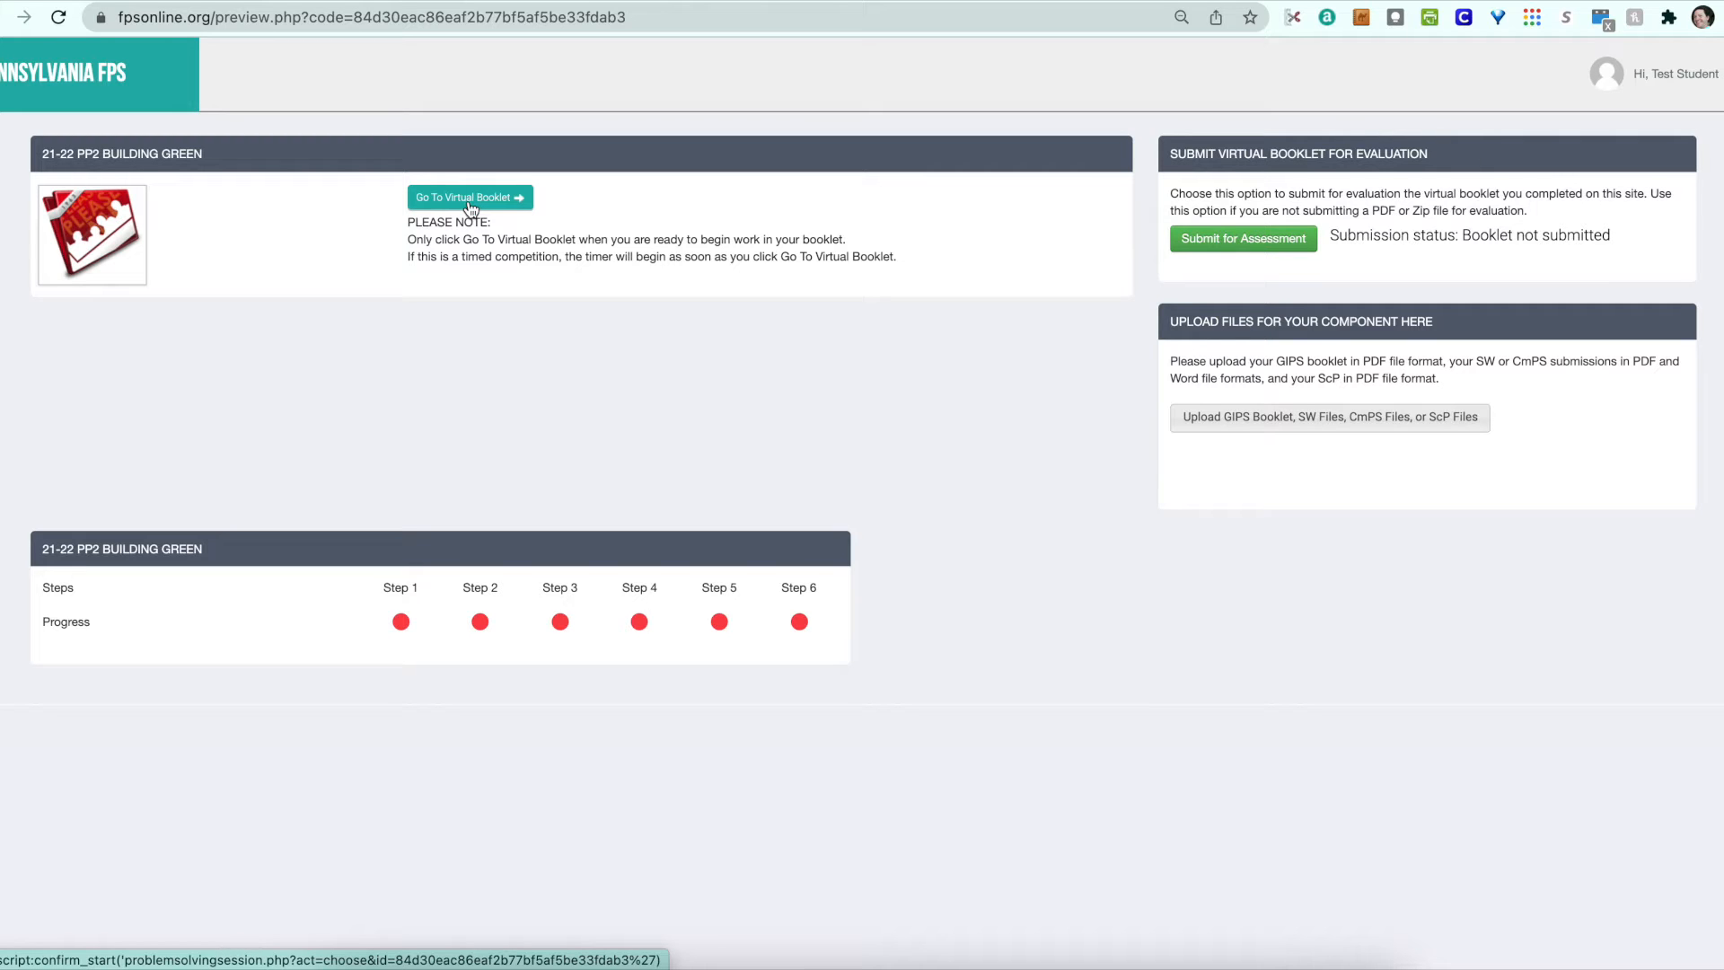
left_click(469, 205)
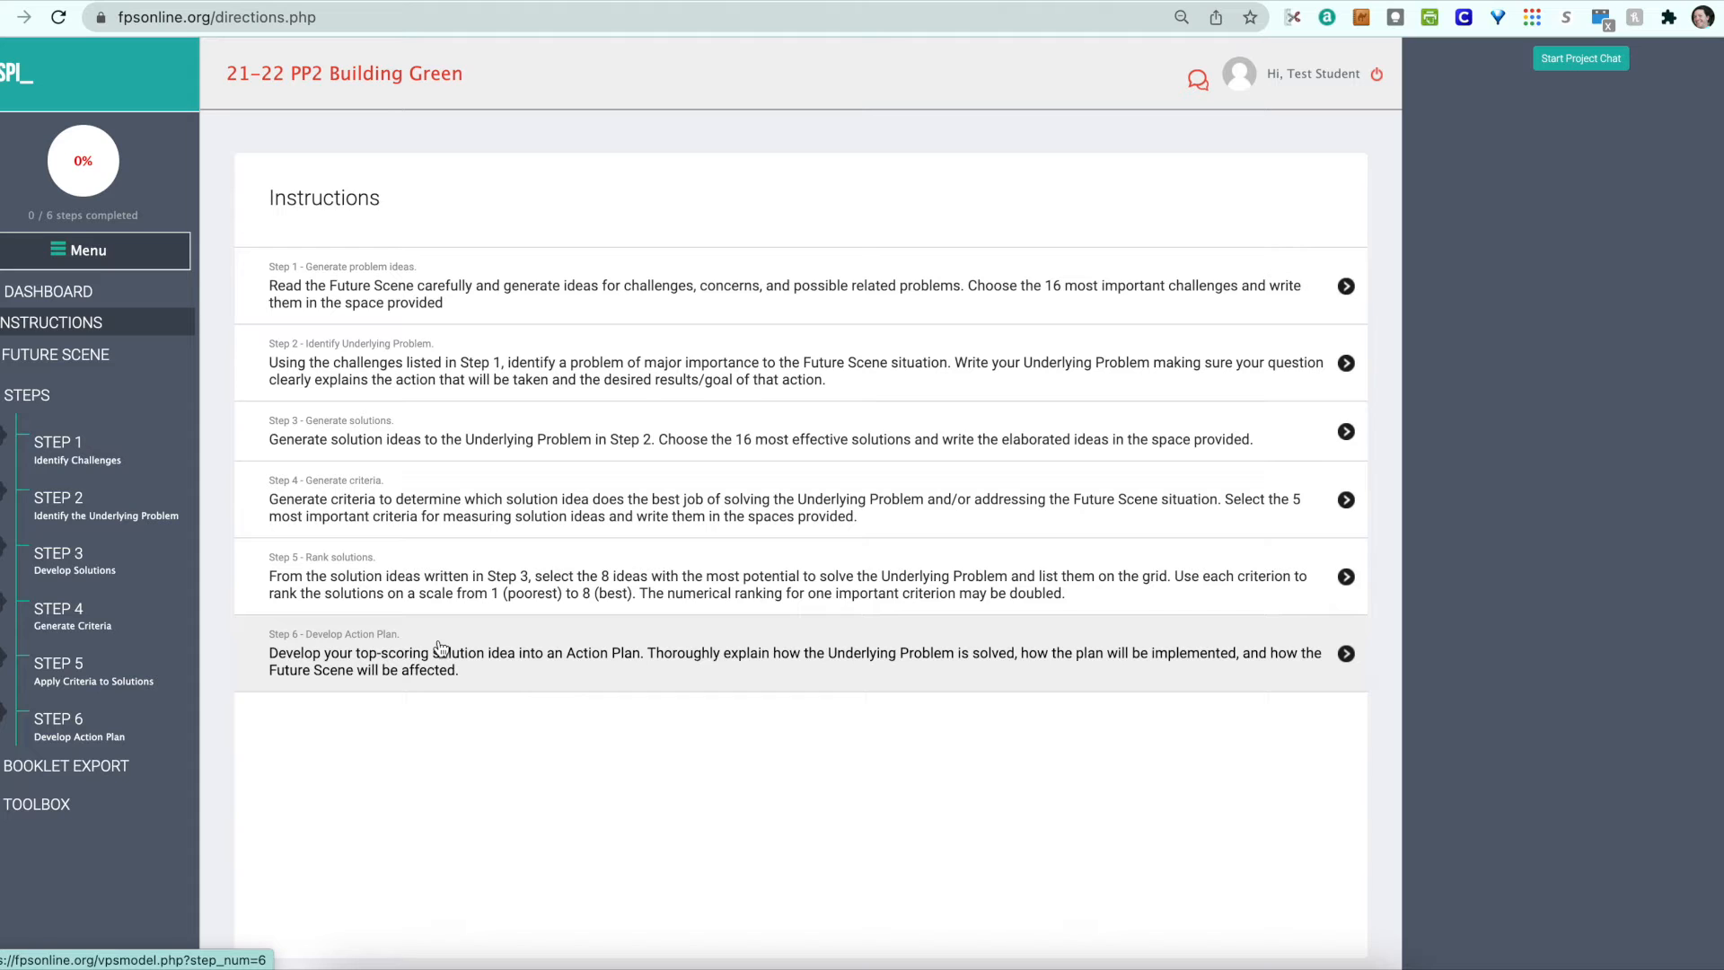
left_click(83, 360)
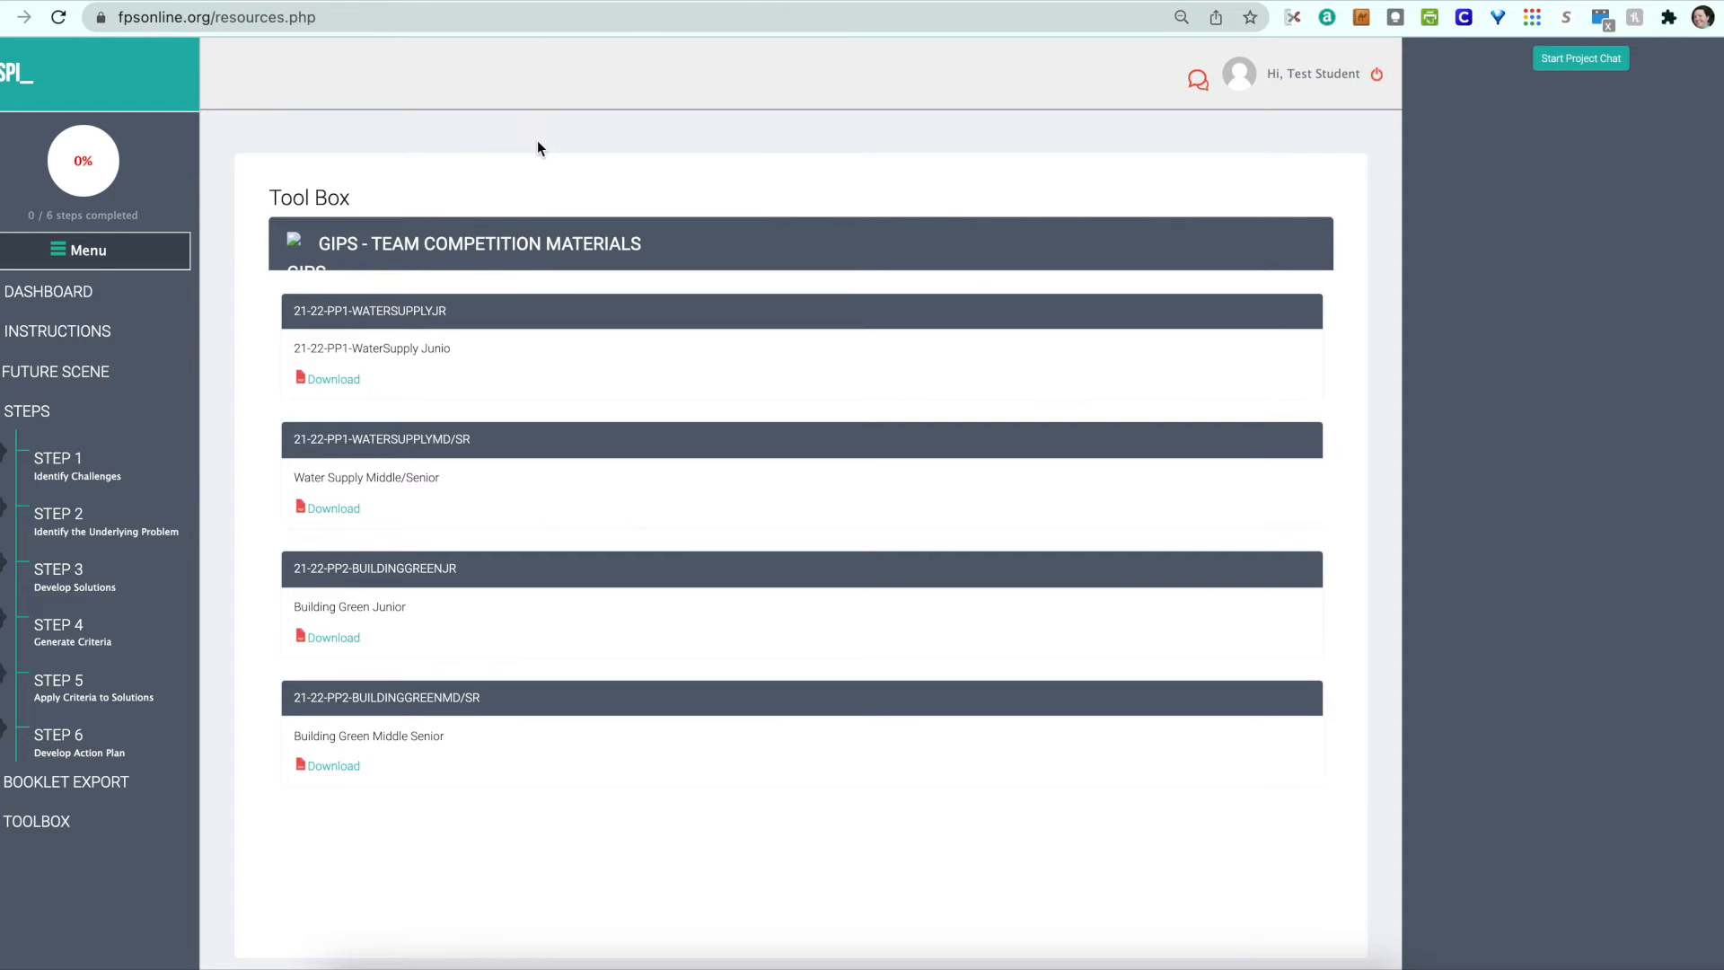
- Add a new challenge reading "Challenge 1" in Step 1: Identify Challenges
left_click(68, 465)
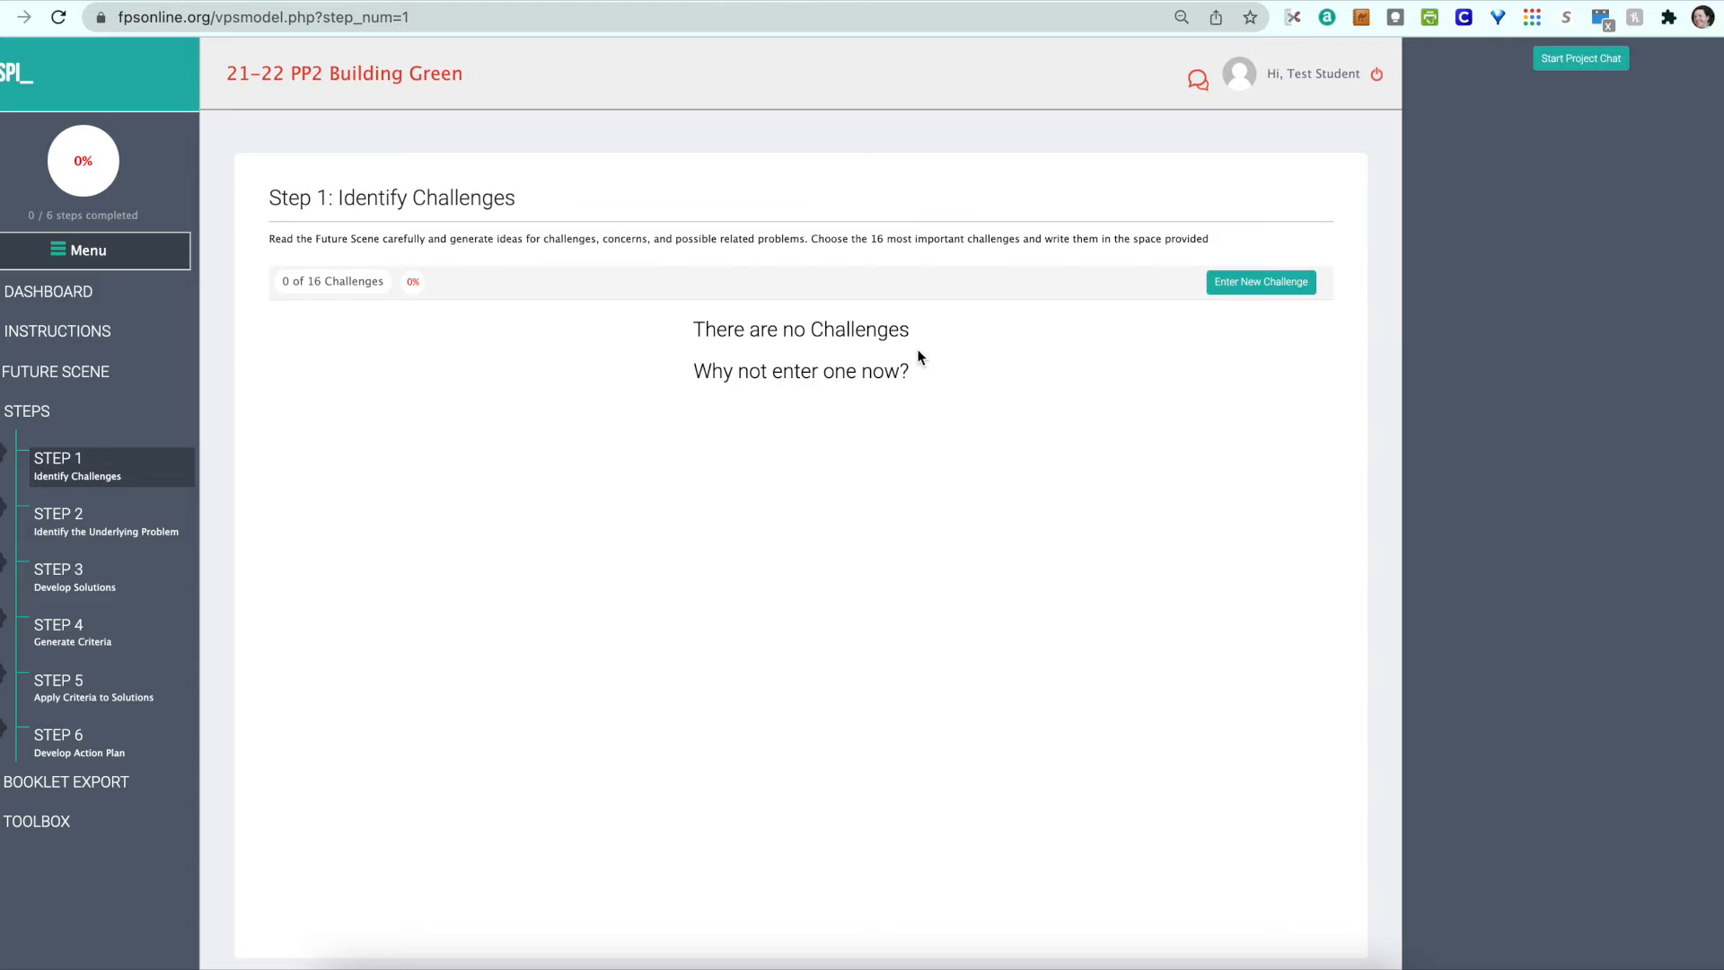
left_click(1247, 290)
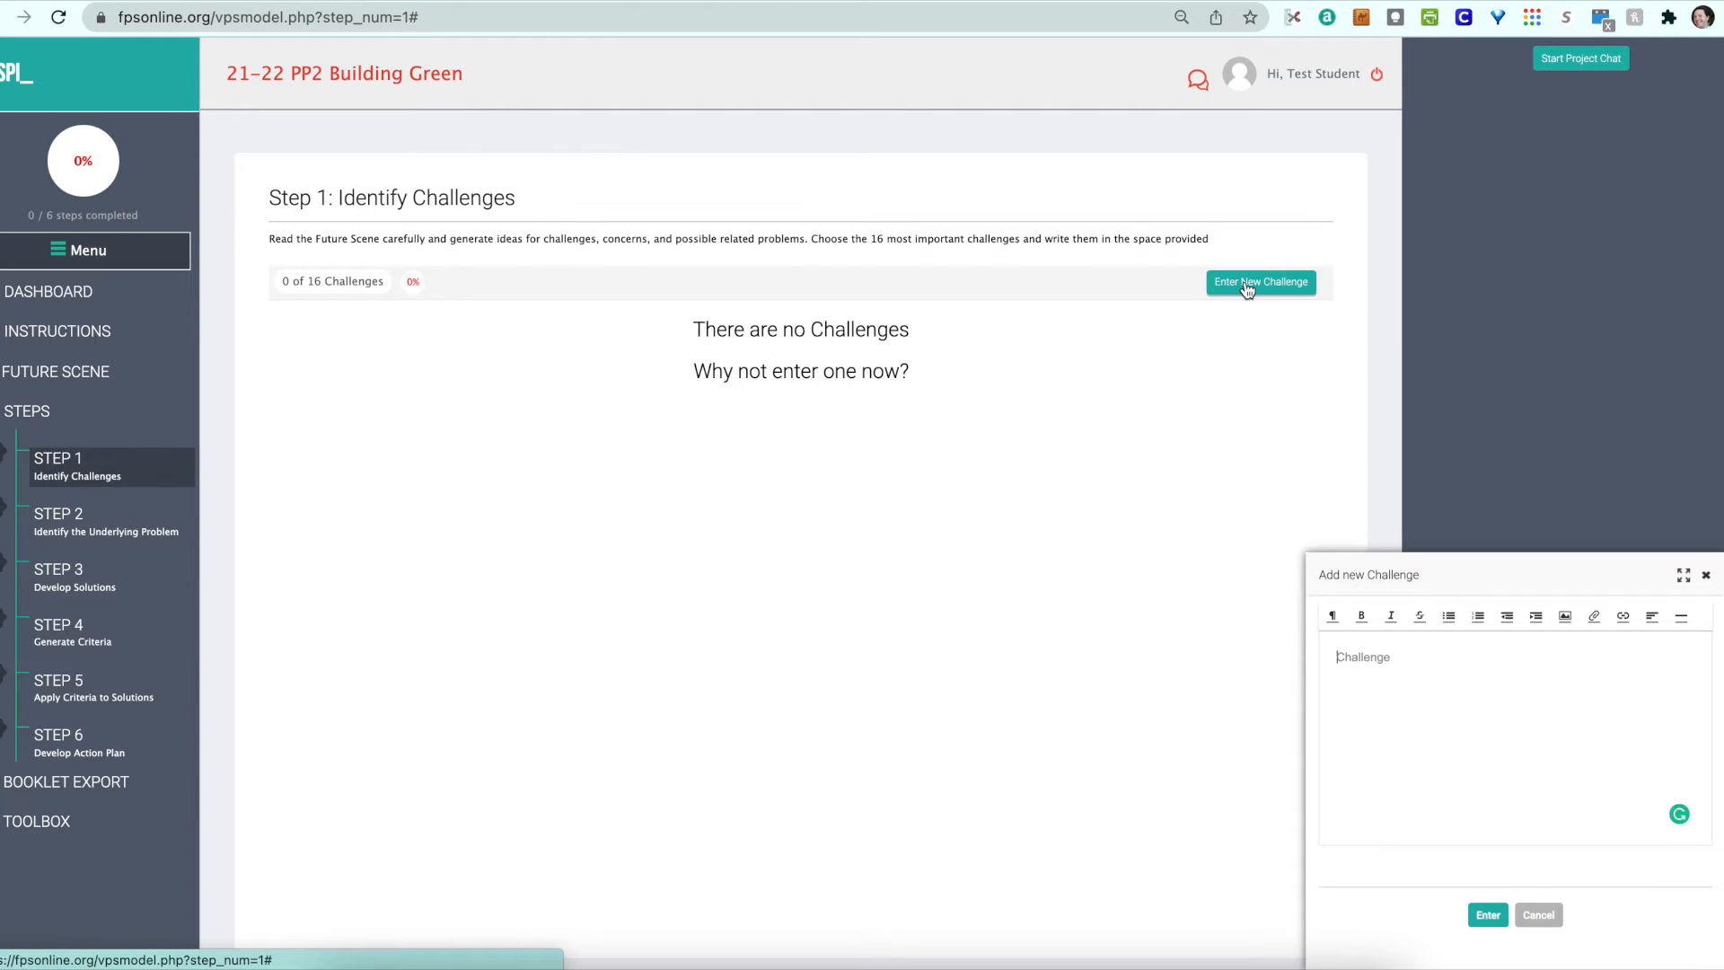
type("Challenge 1")
left_click(1489, 916)
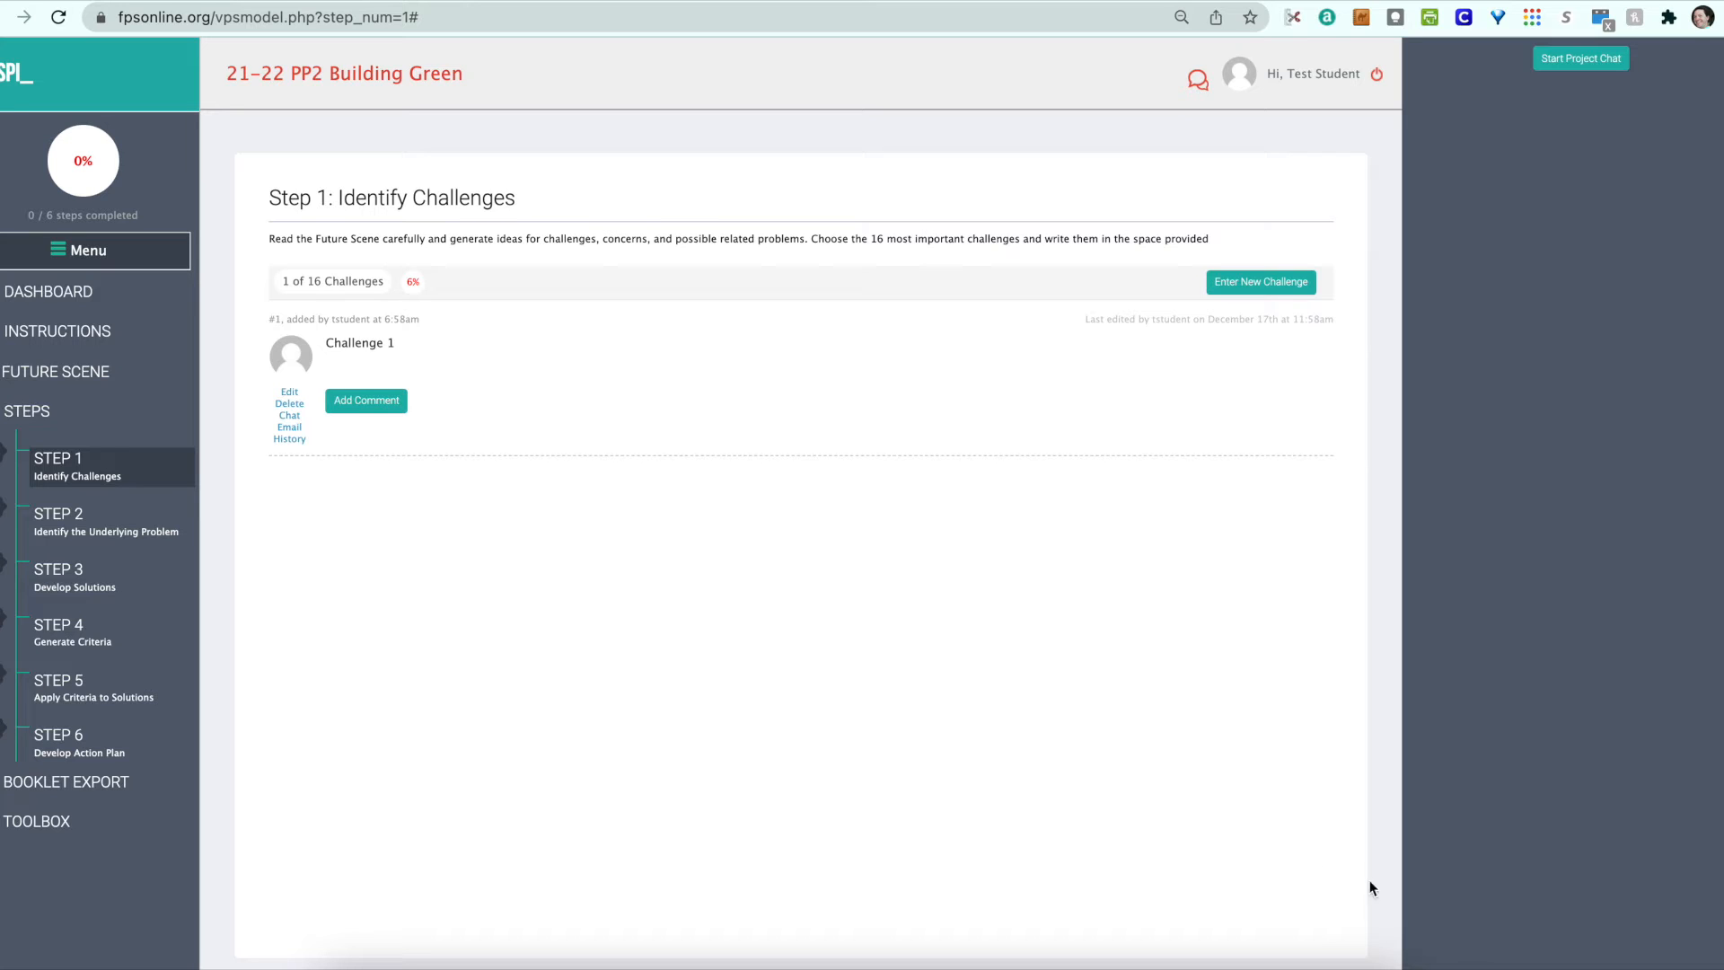
- Edit the first challenge so that it reads "Challenge 1 take 2" and save it
left_click(290, 393)
left_click(1481, 658)
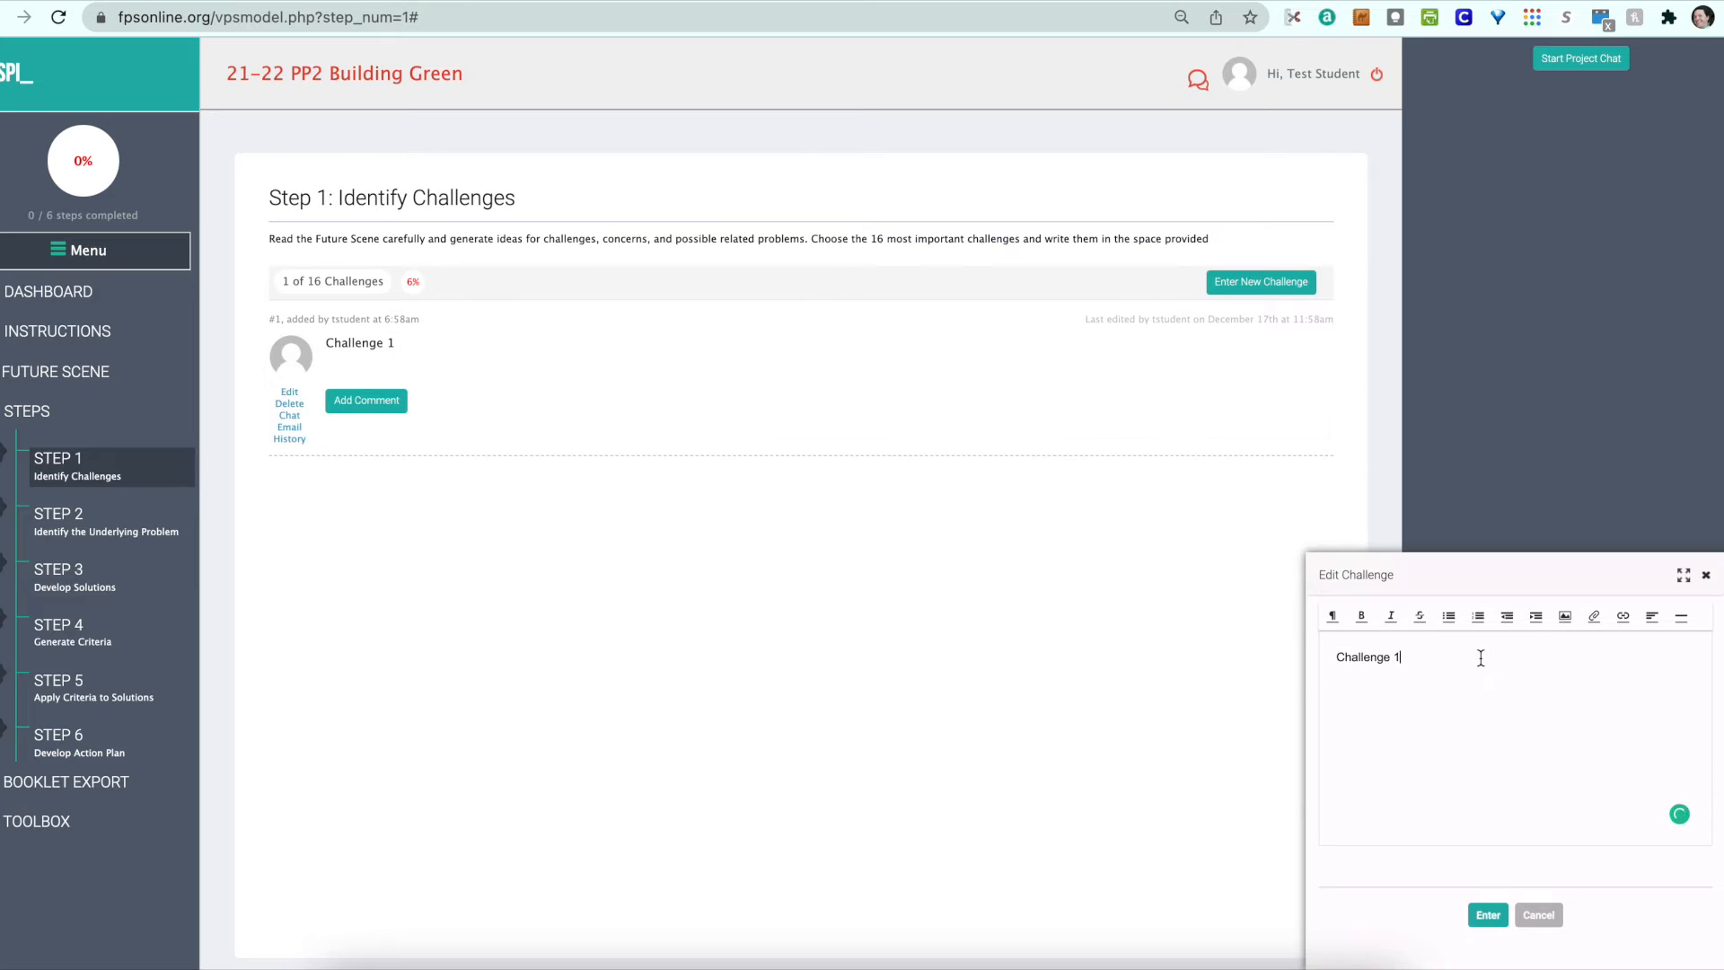
type("take 2")
left_click(1488, 916)
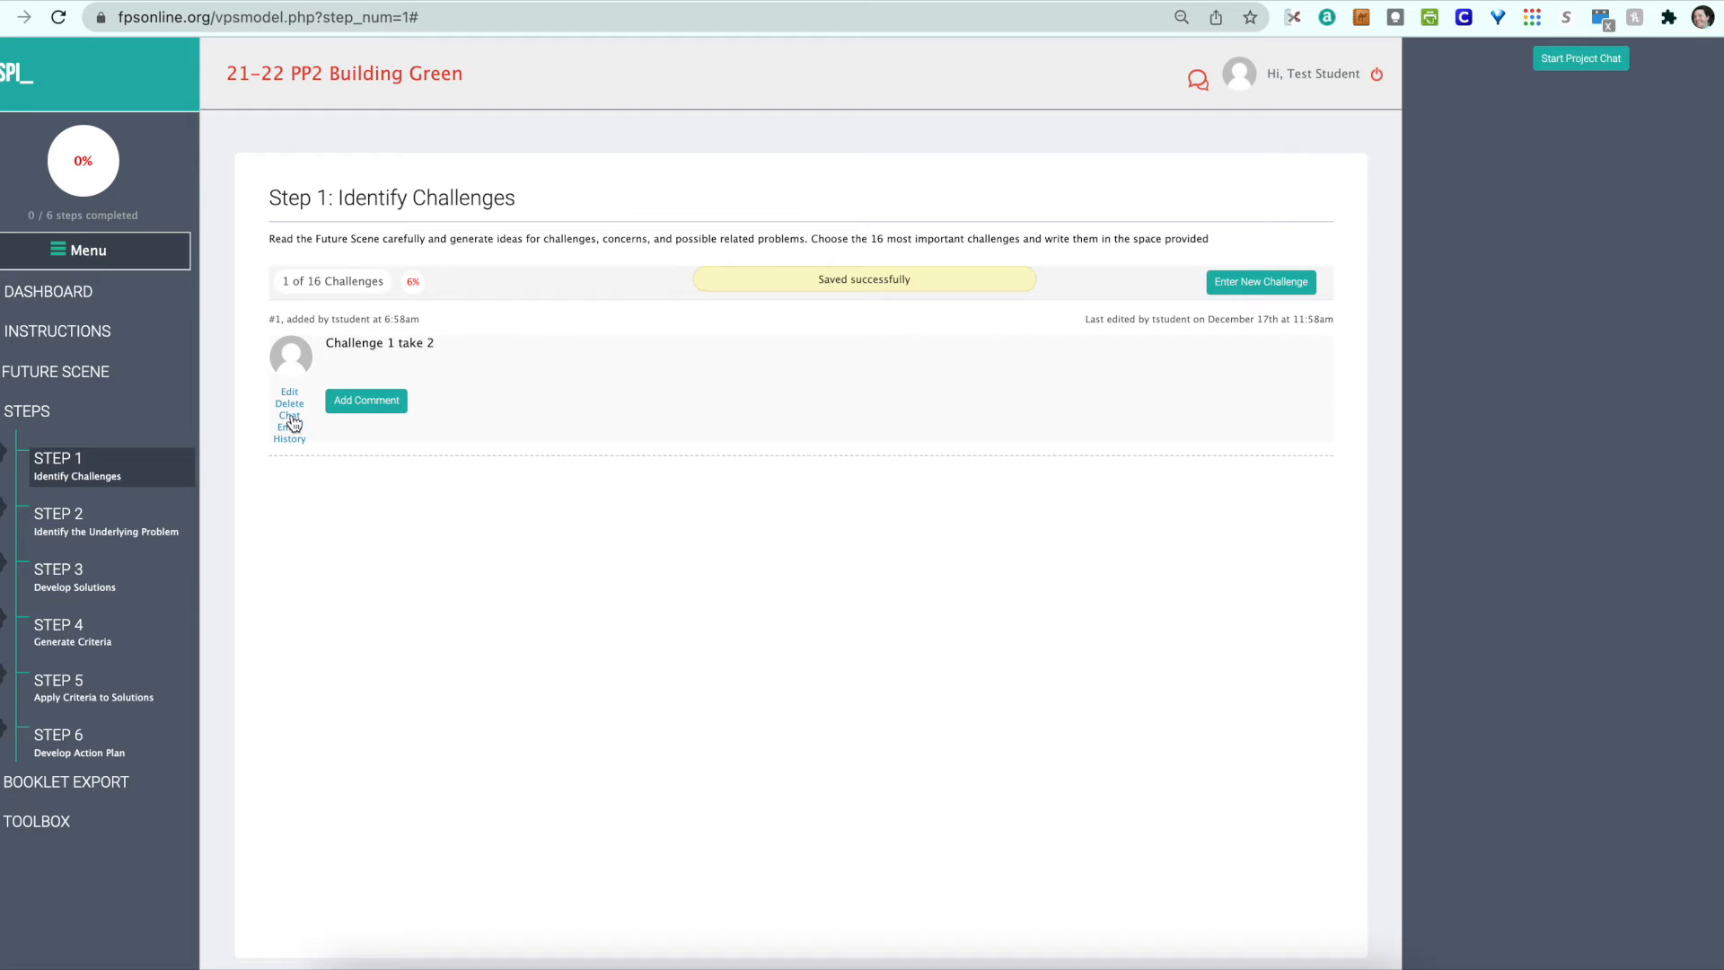
- Add the comment "this is no good" to the first challenge
left_click(366, 406)
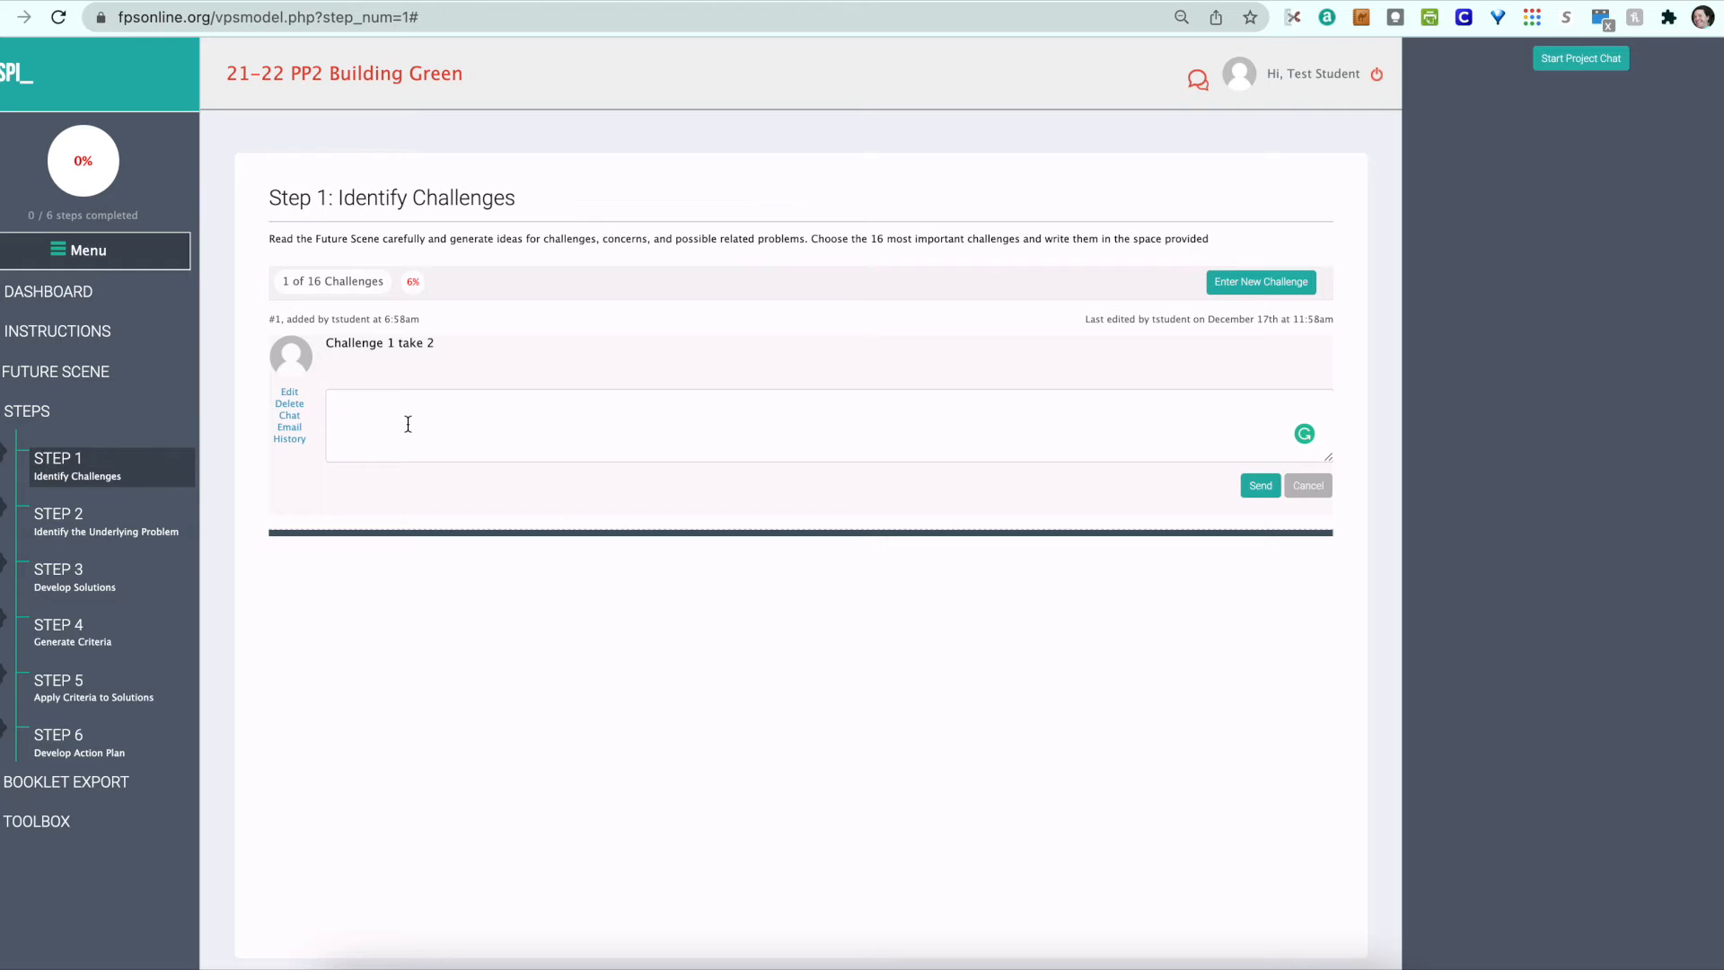
type("this is no good")
left_click(1259, 485)
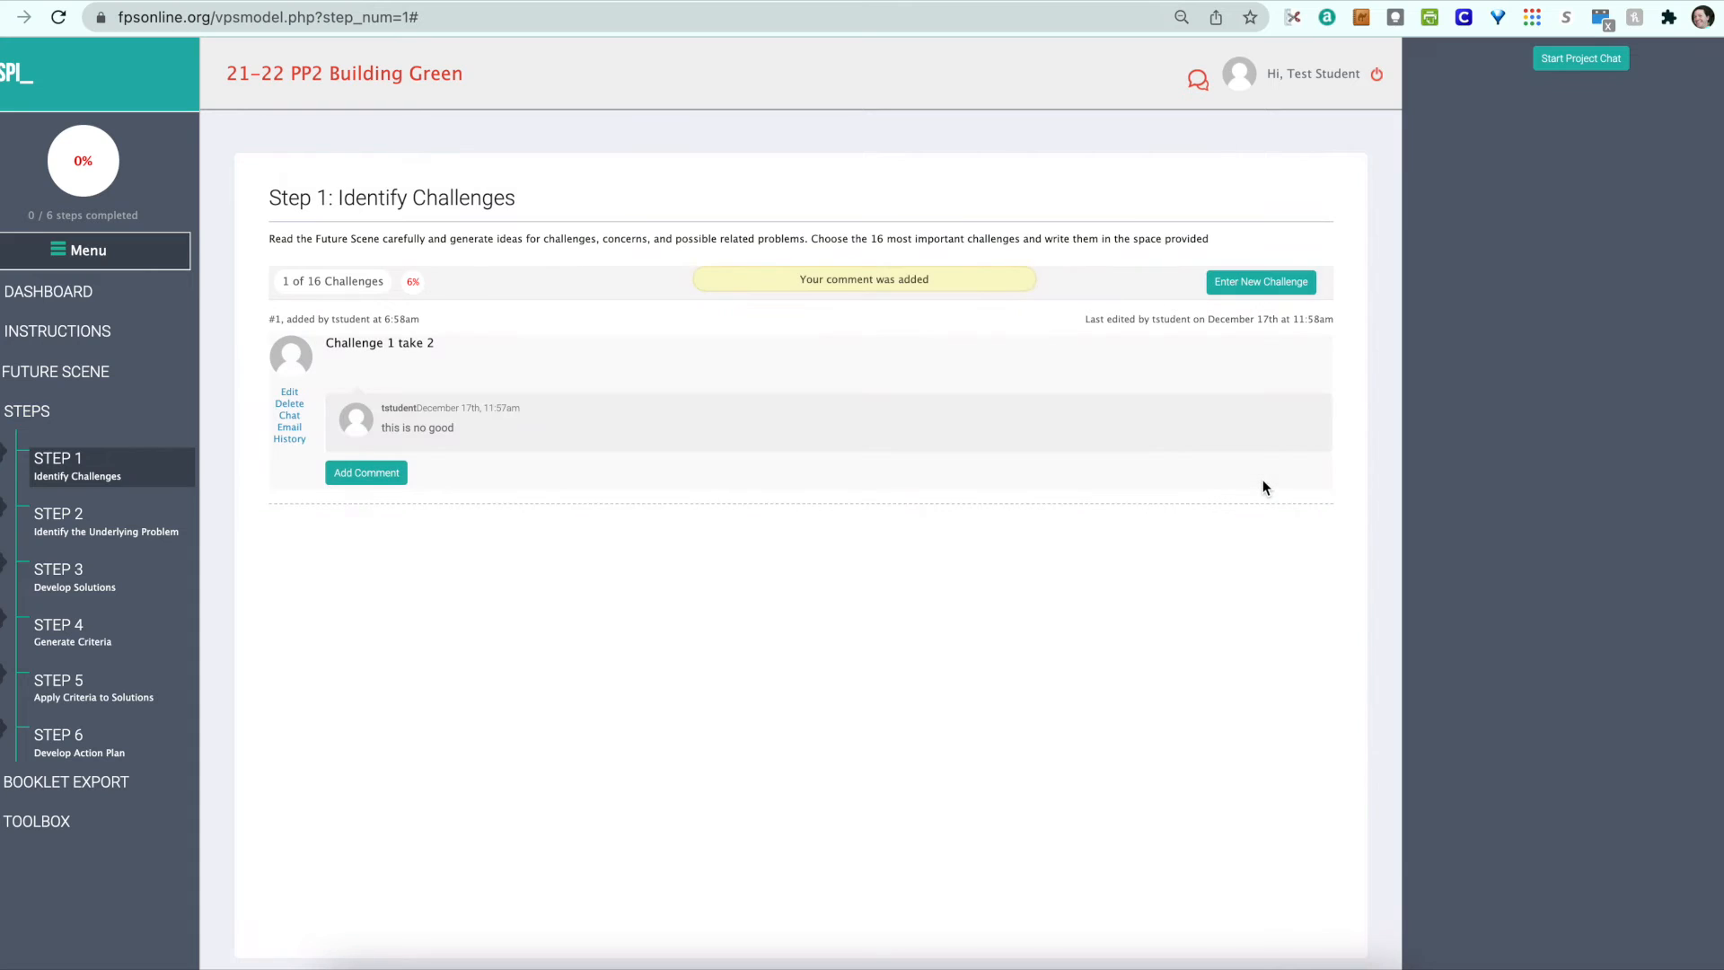
mouse_move(1070, 401)
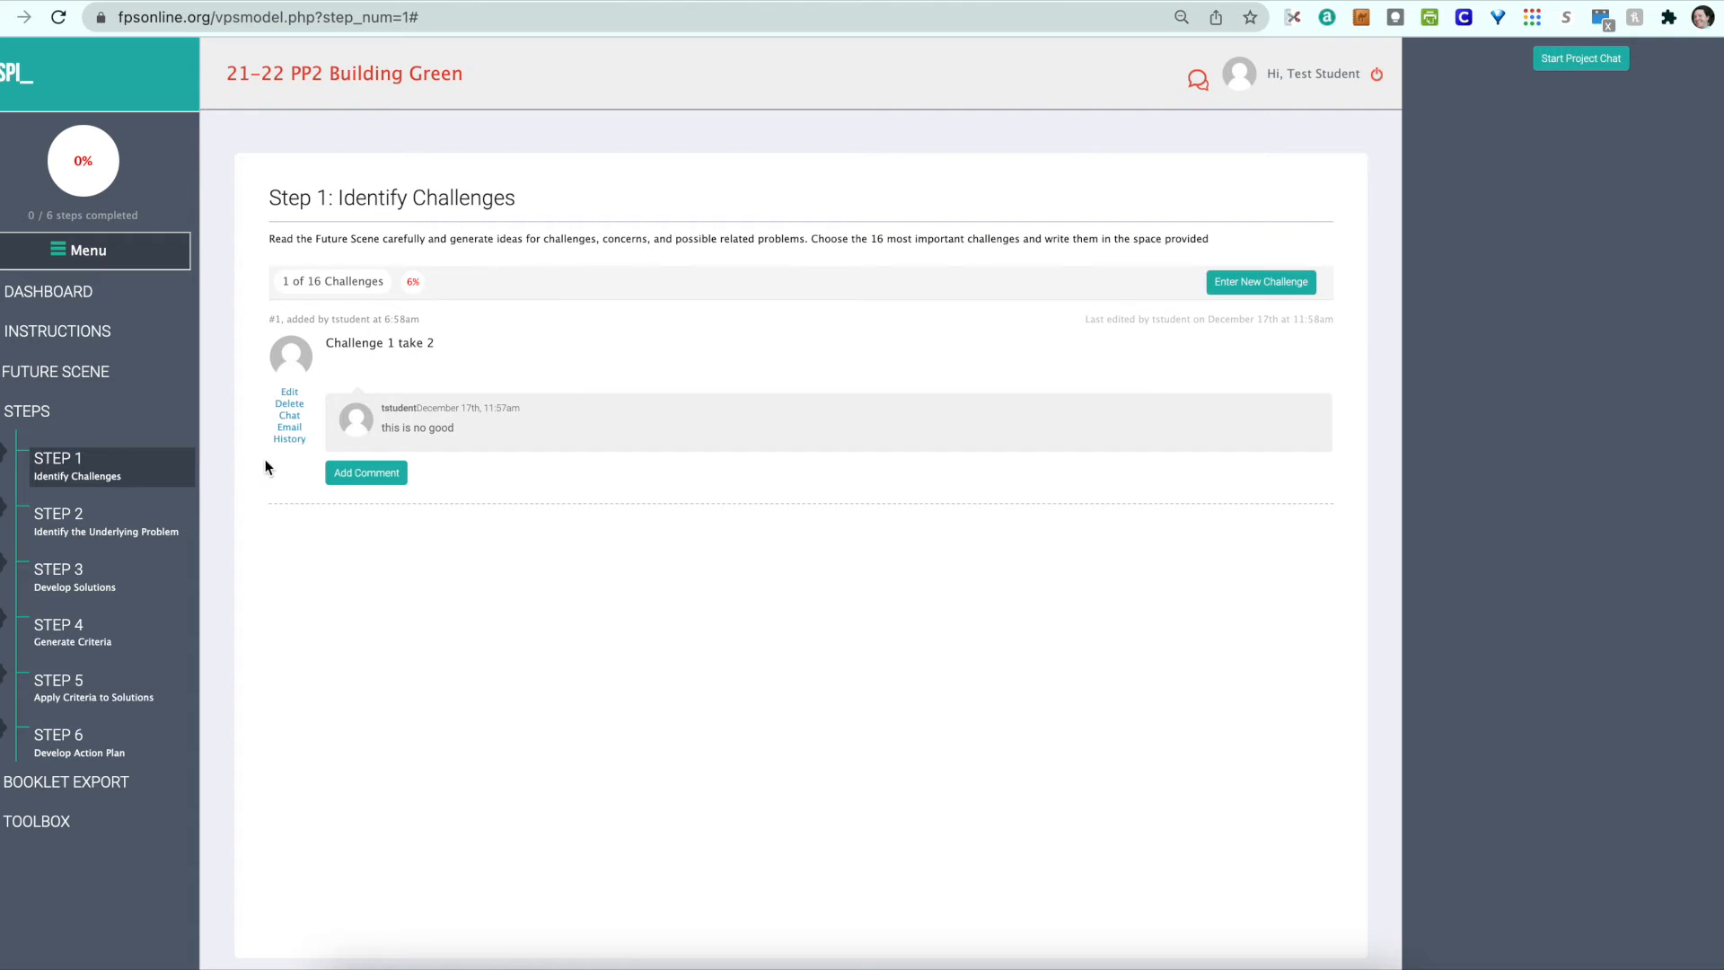
- Add the underlying problem "here is my UP" in Step 2: Identify the Underlying Problem
left_click(109, 530)
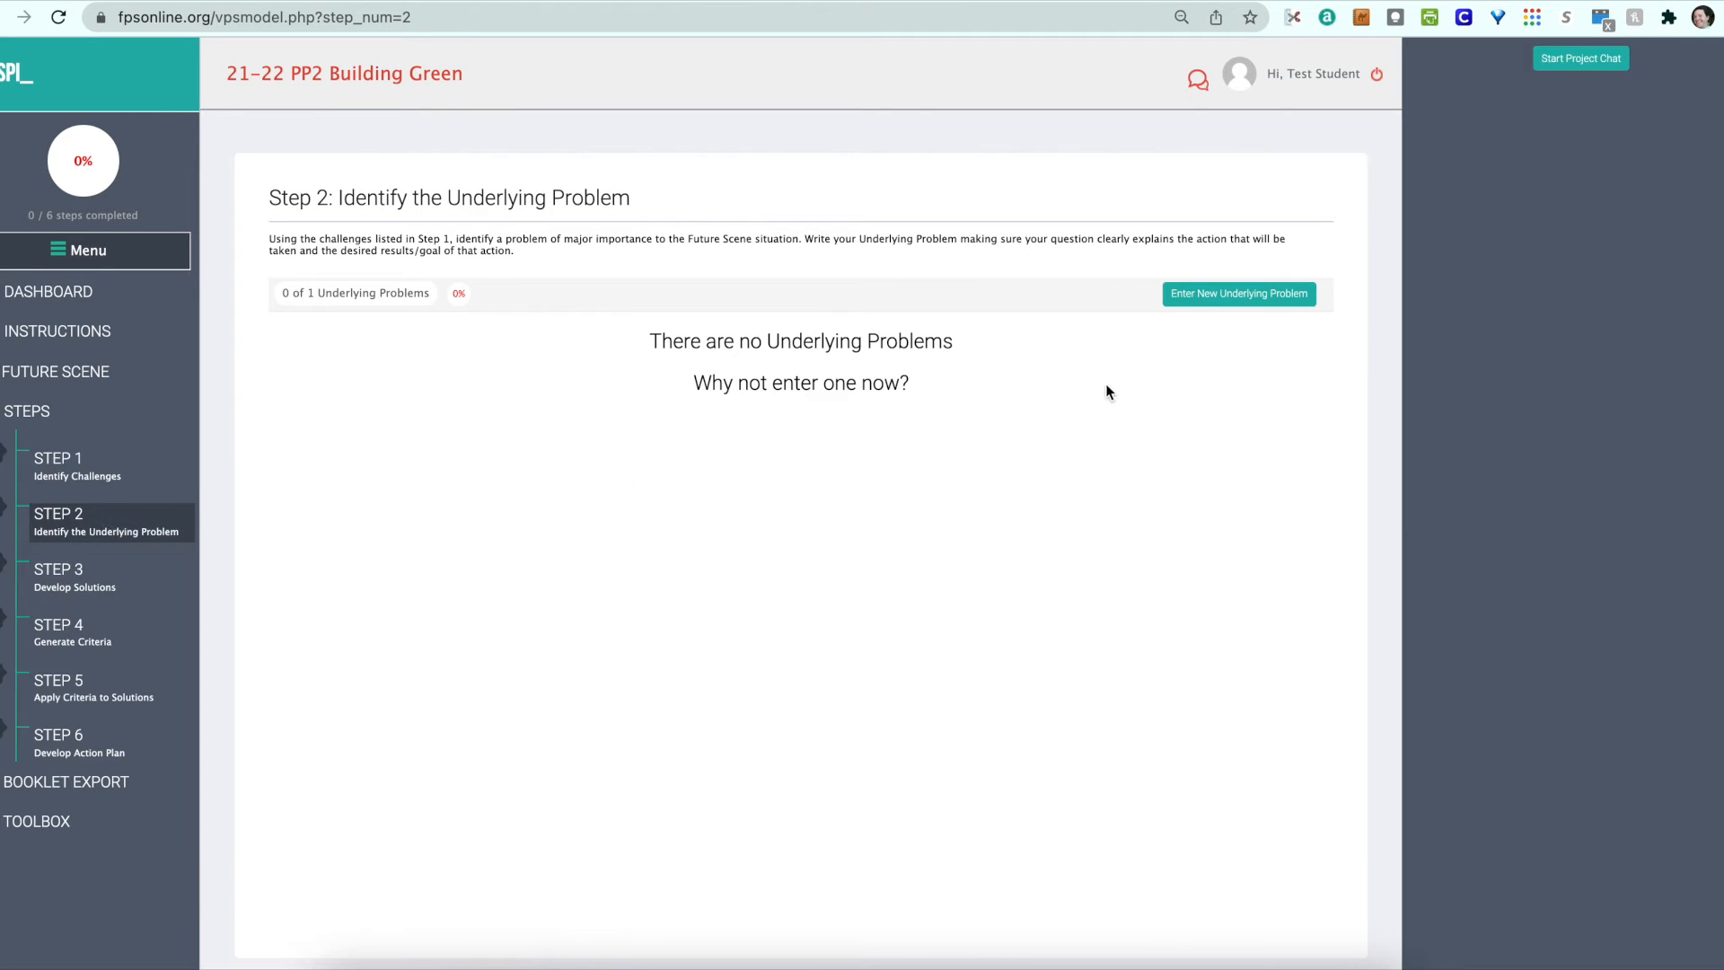
left_click(1213, 307)
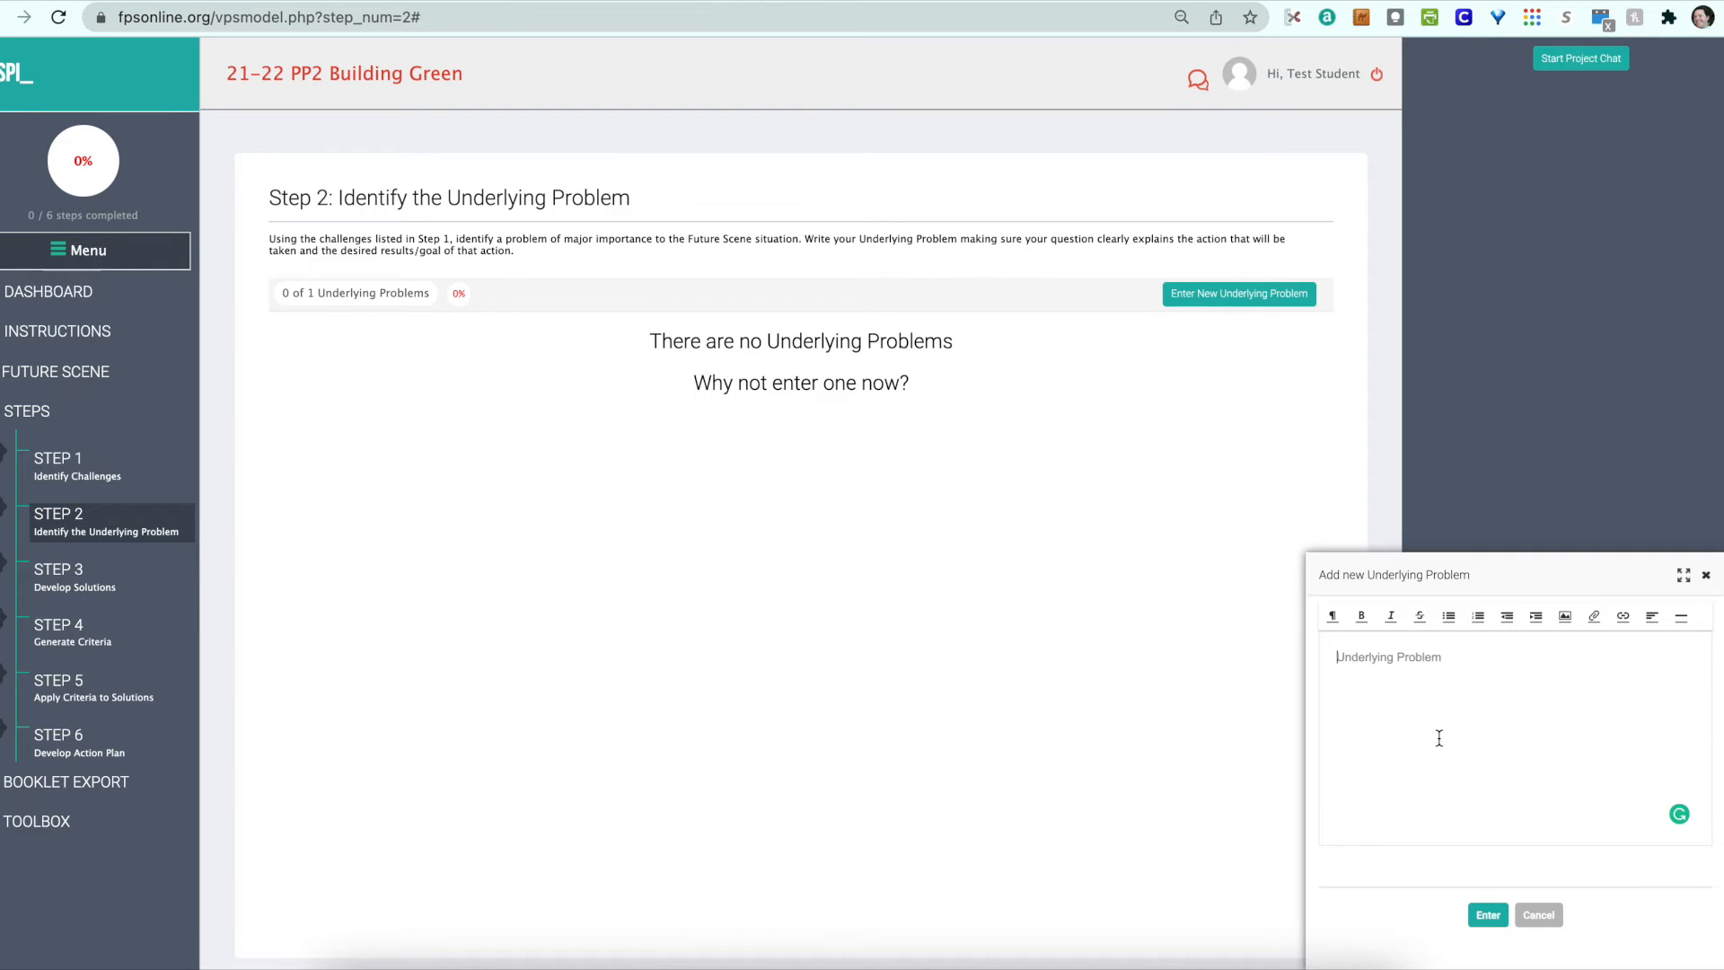
type("here is my UP")
left_click(1481, 917)
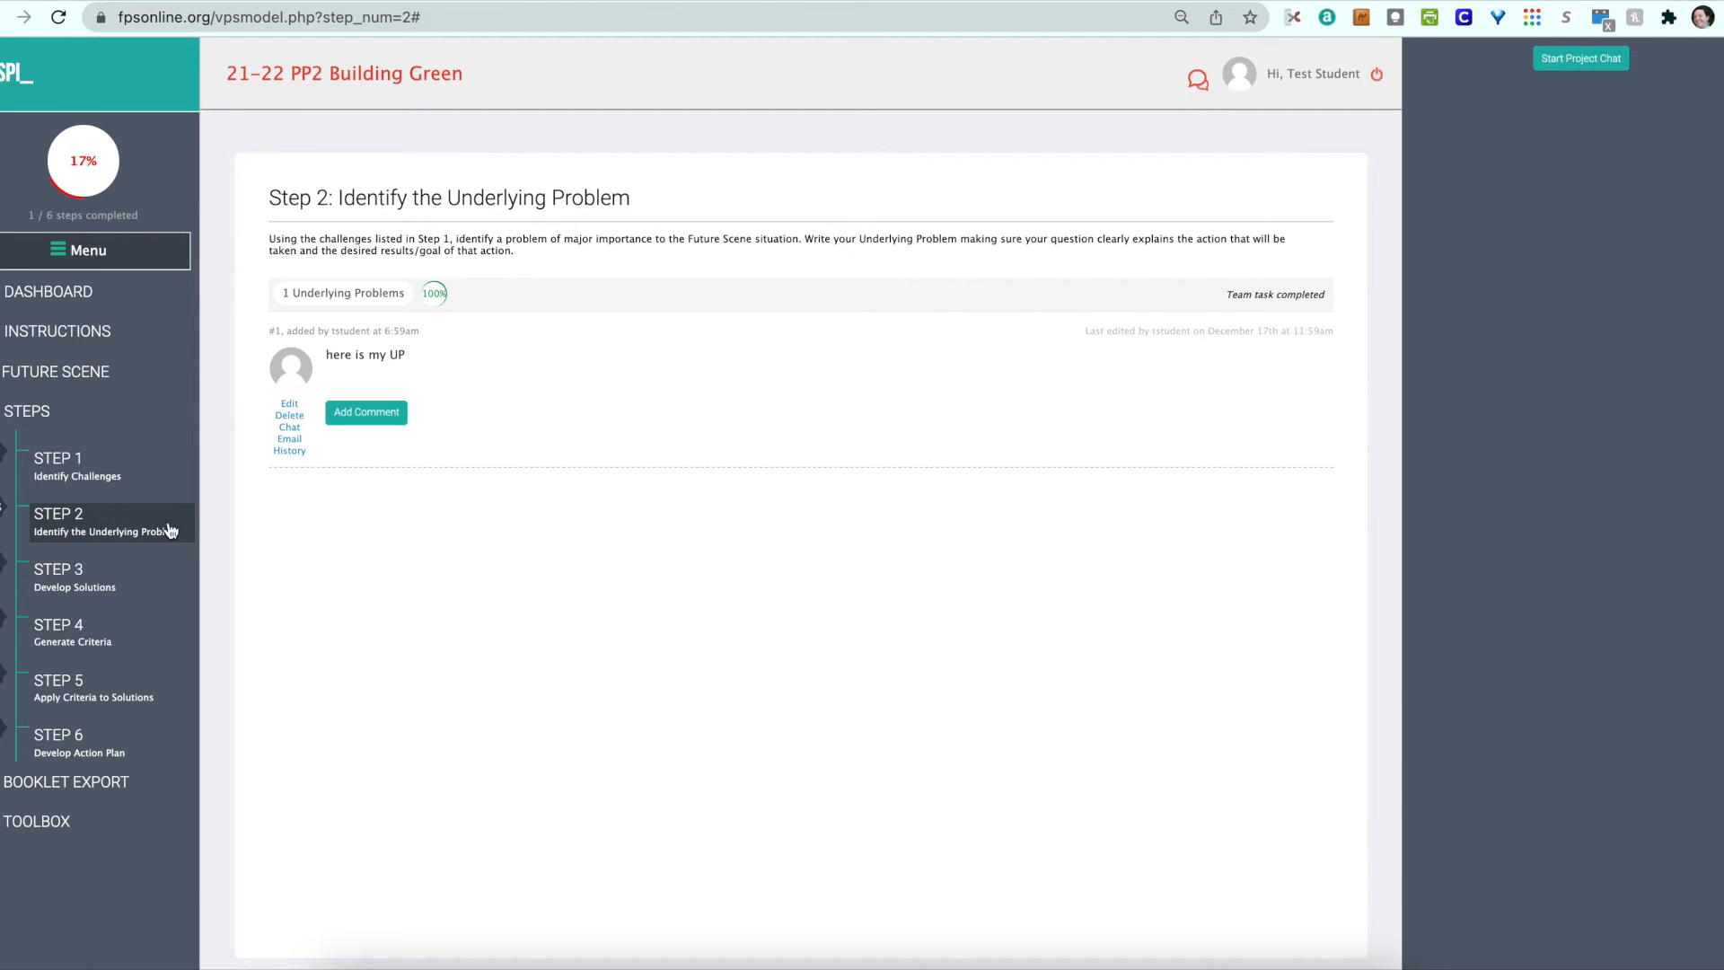
- Add three separate solutions in Step 3: Develop Solutions, reading "God", "Robots" and "AI"
left_click(89, 574)
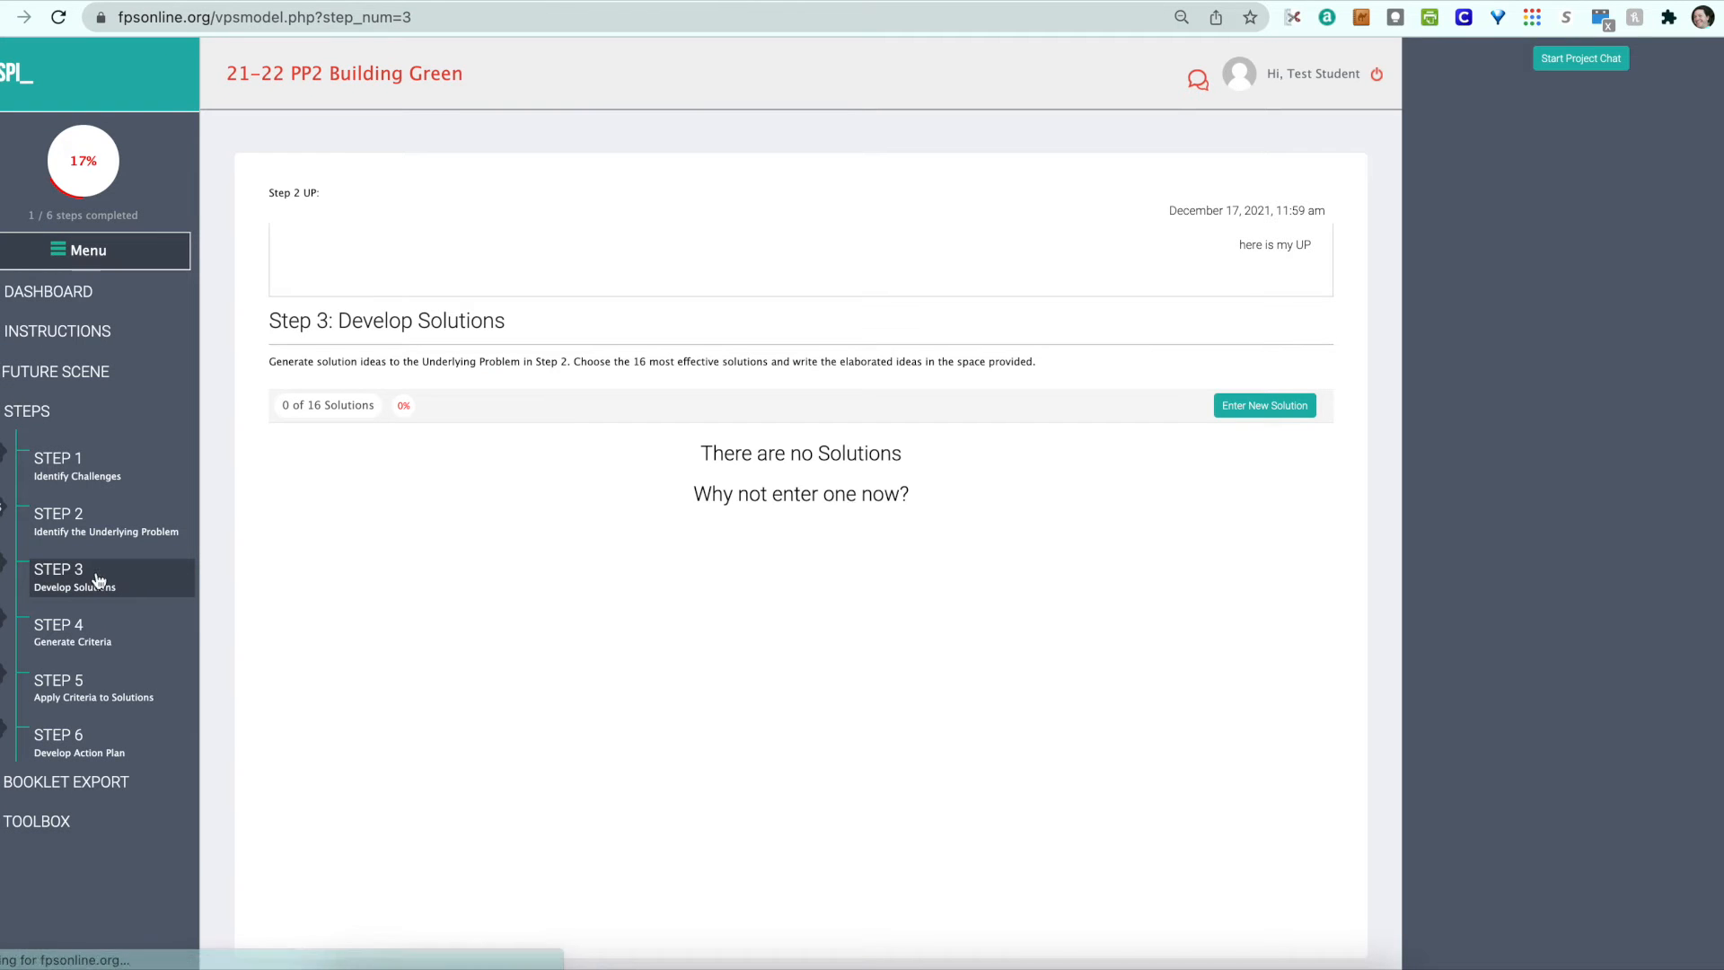
left_click(1267, 407)
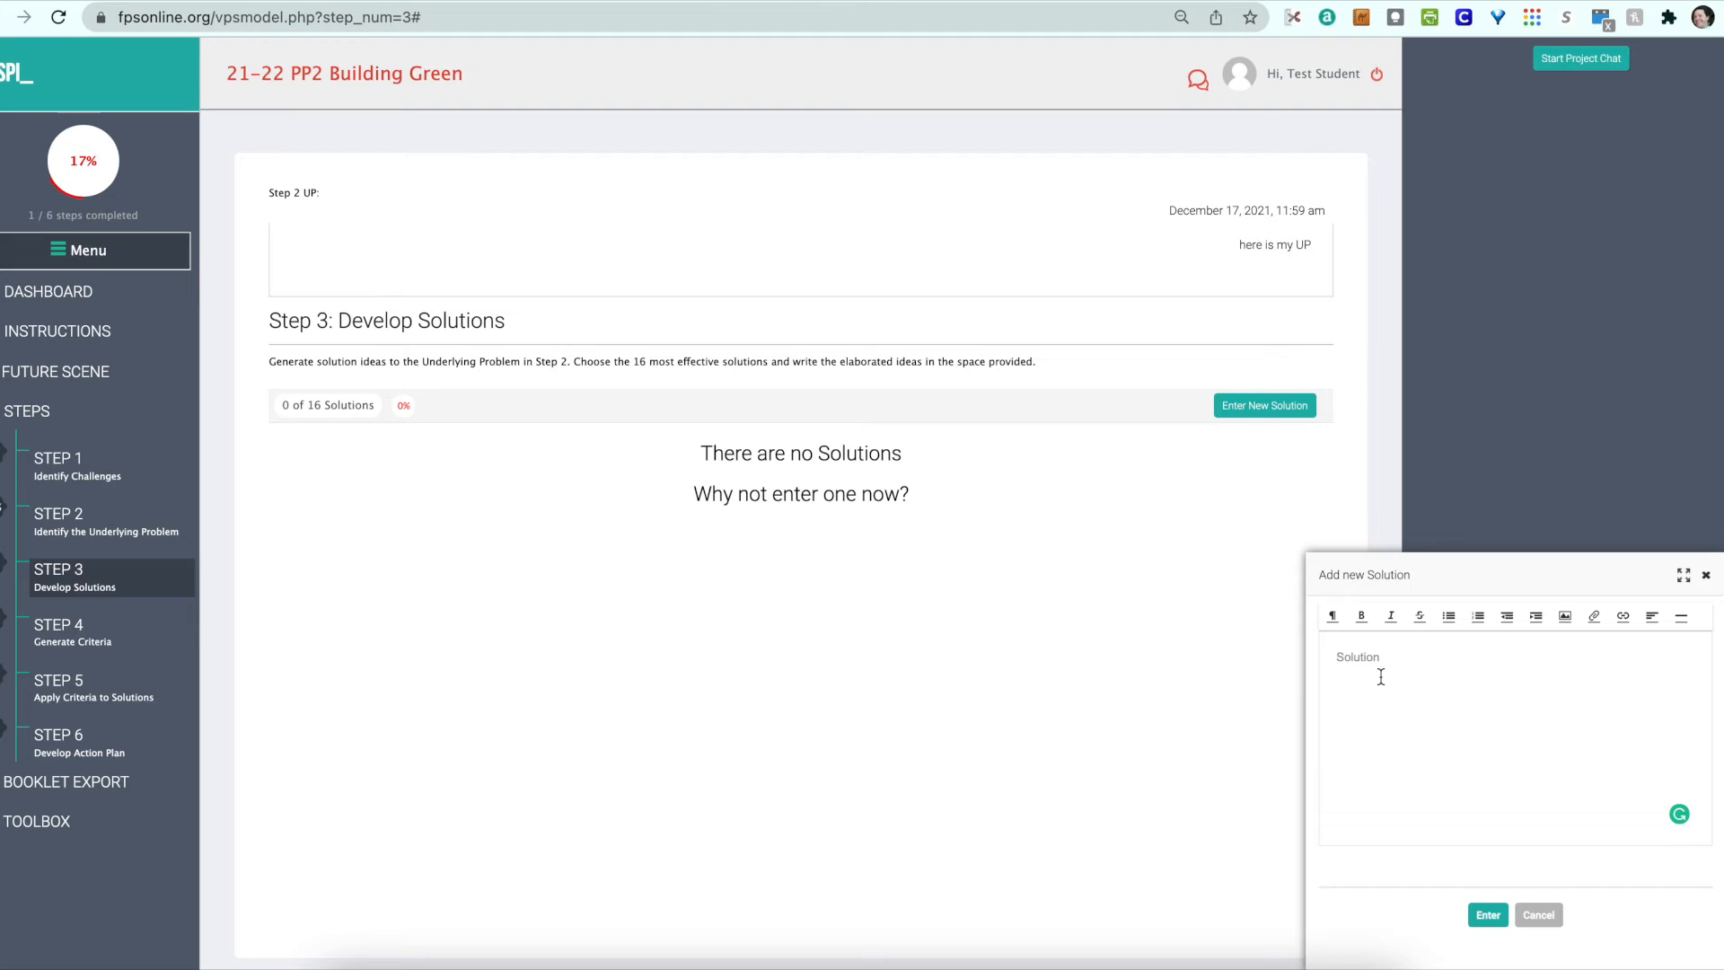
type("God")
left_click(1486, 914)
left_click(1273, 409)
left_click(1428, 716)
type("Robots")
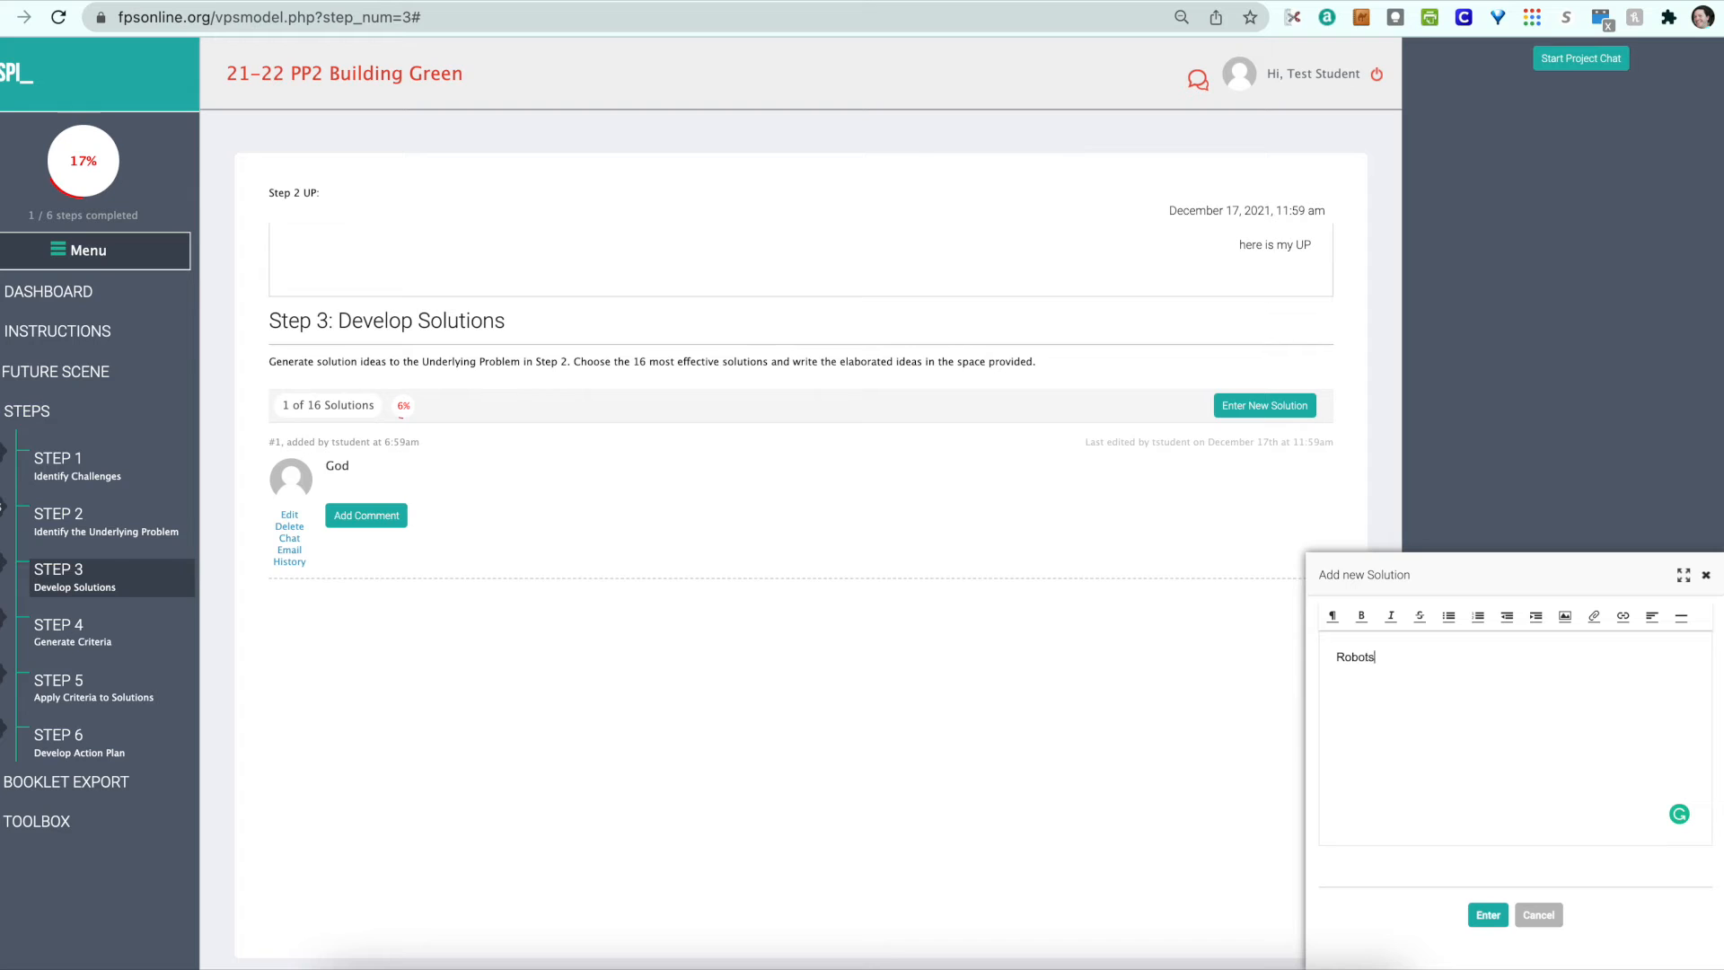
left_click(1491, 914)
left_click(1266, 413)
left_click(1432, 740)
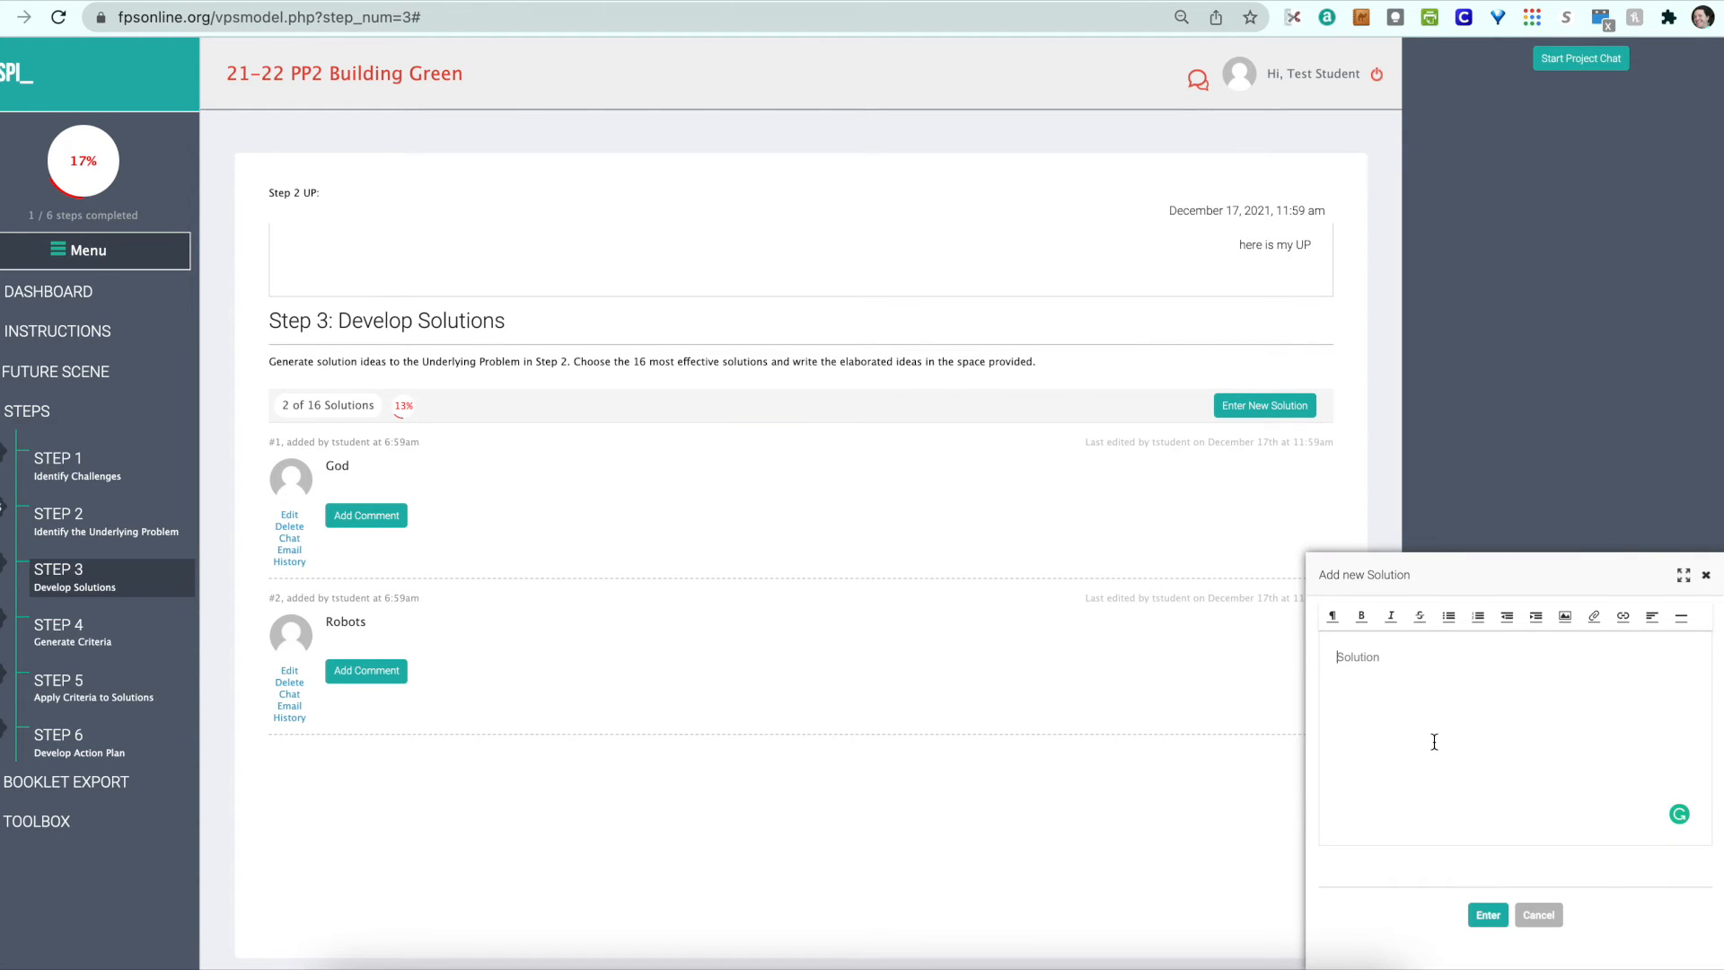
type("AI")
left_click(1488, 916)
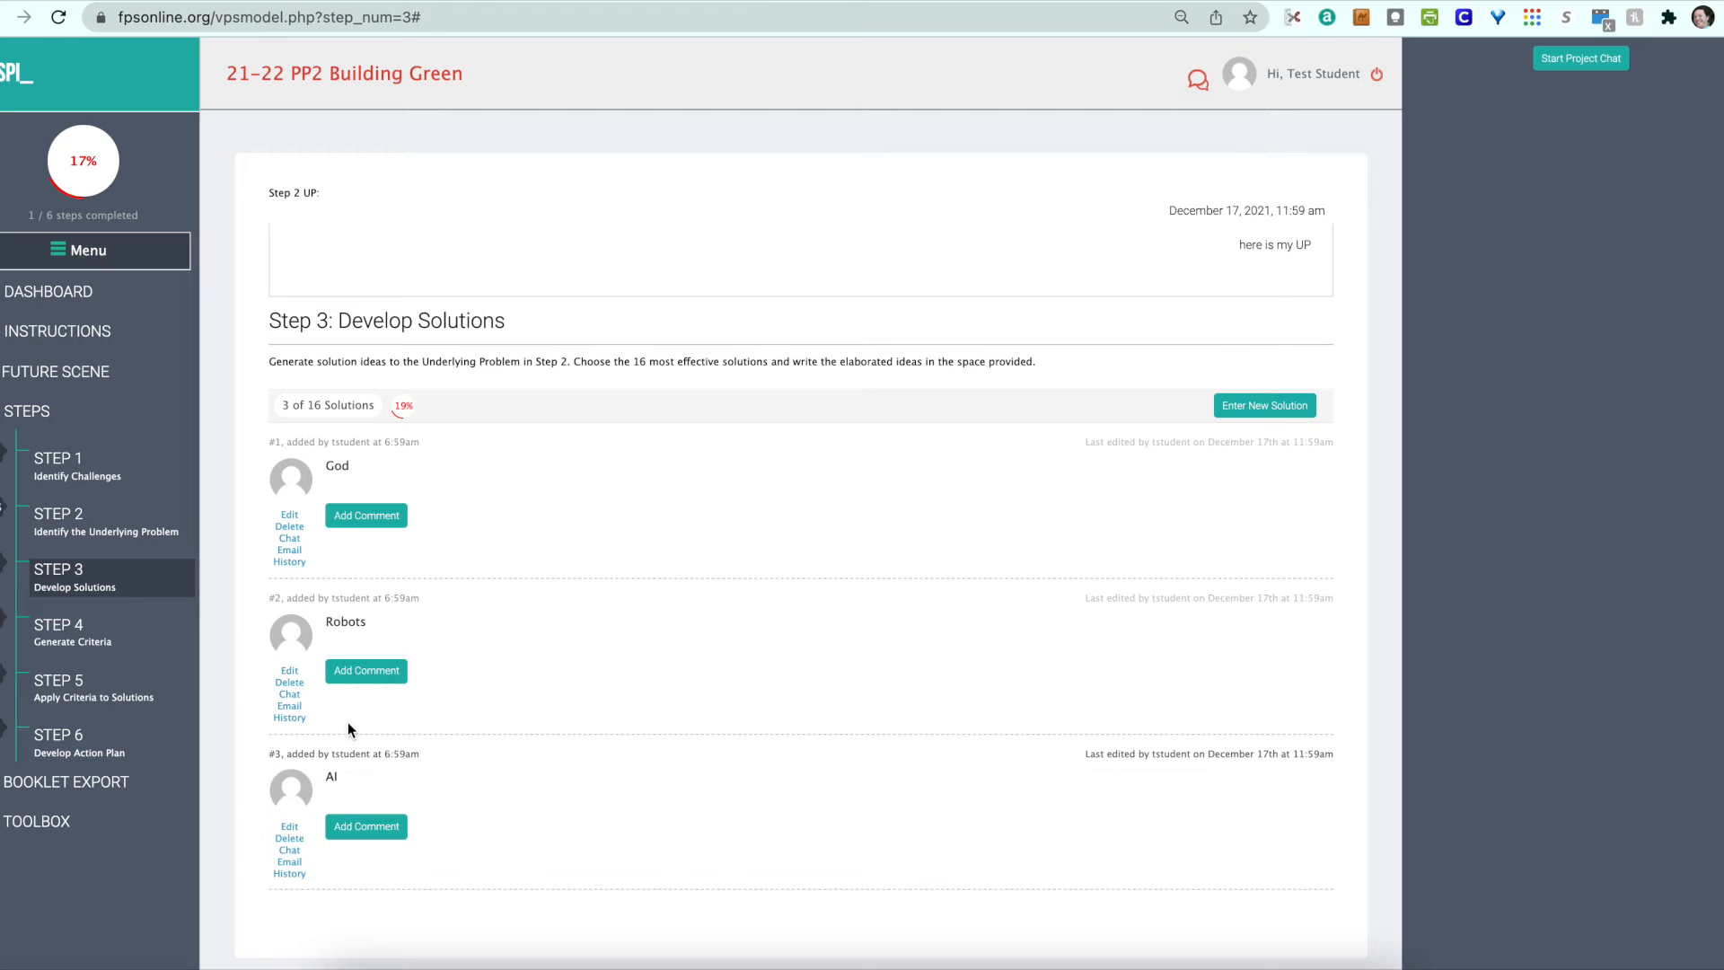
- Add three criteria in Step 4: Generate Criteria, reading "fastest?", "cheapest?" and "most environmentally friendly?"
left_click(68, 633)
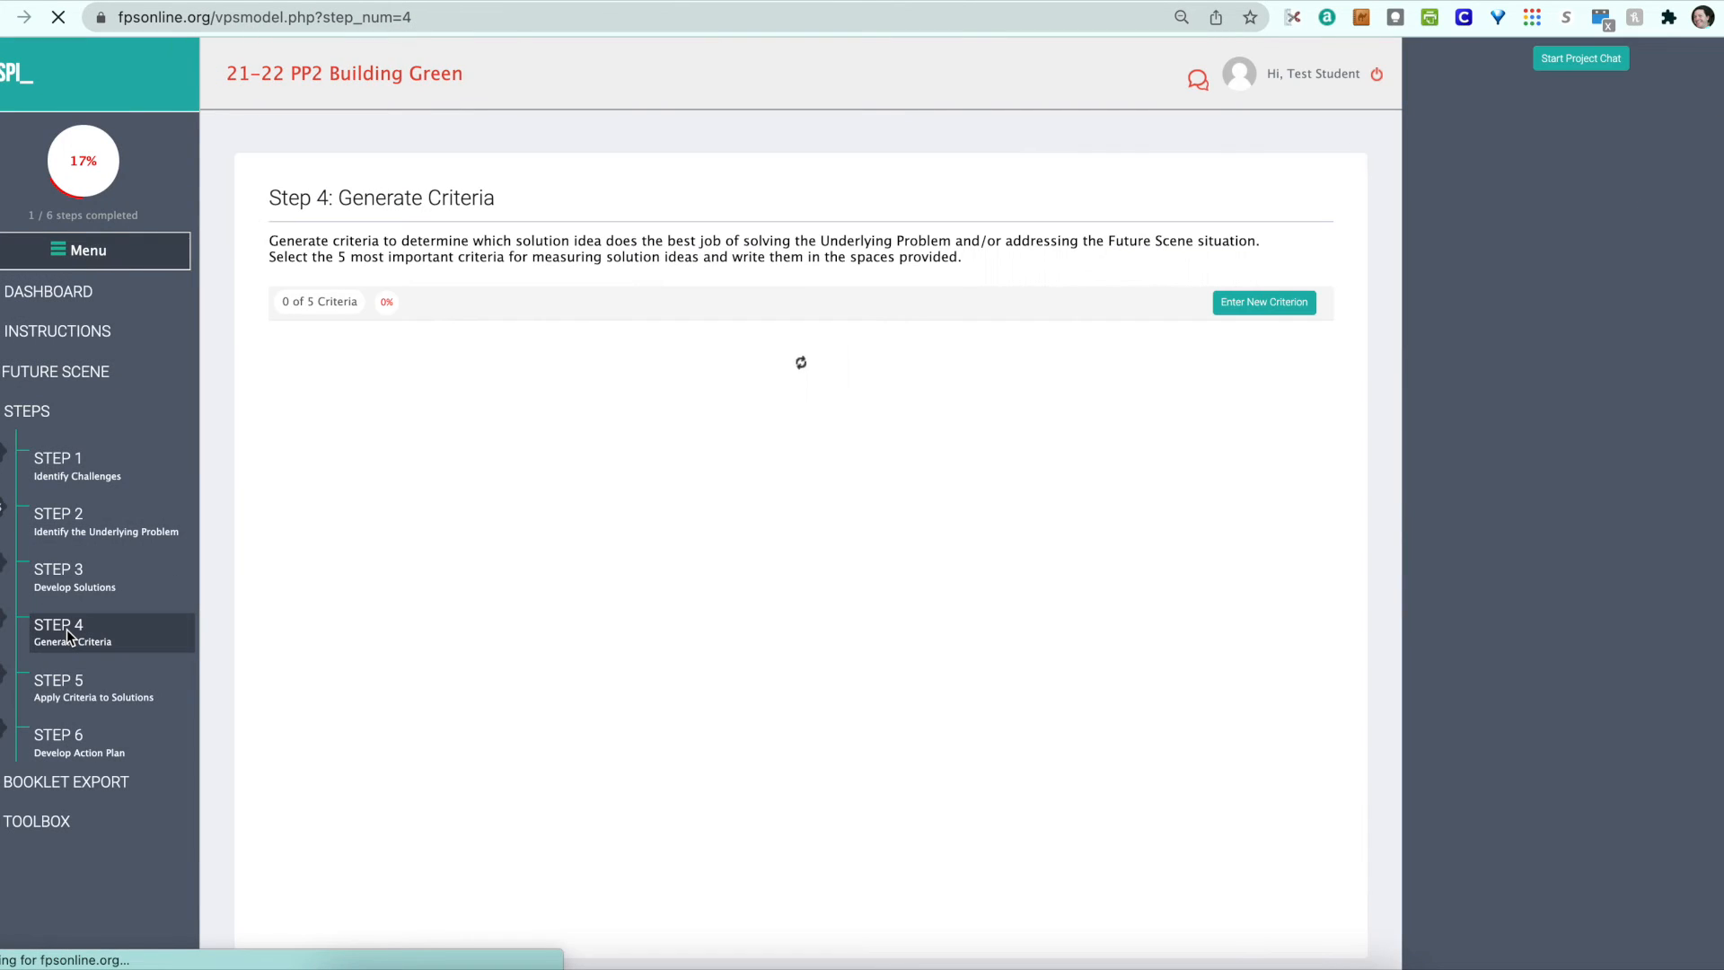
left_click(1244, 308)
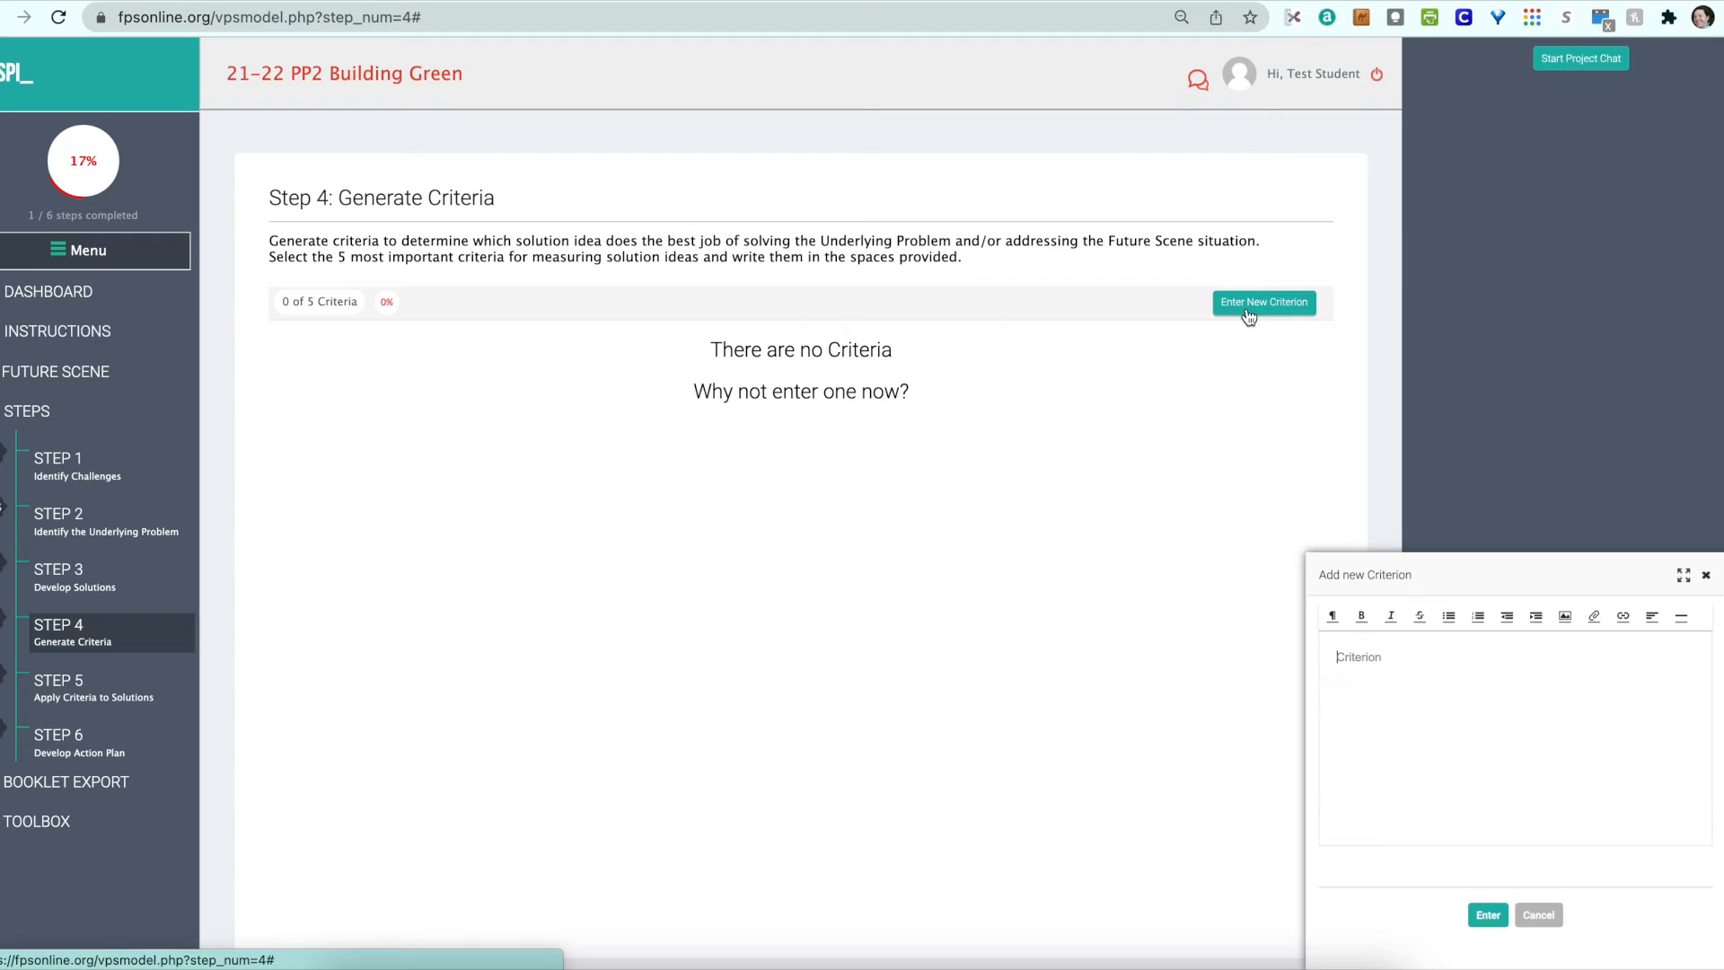
type("fastest")
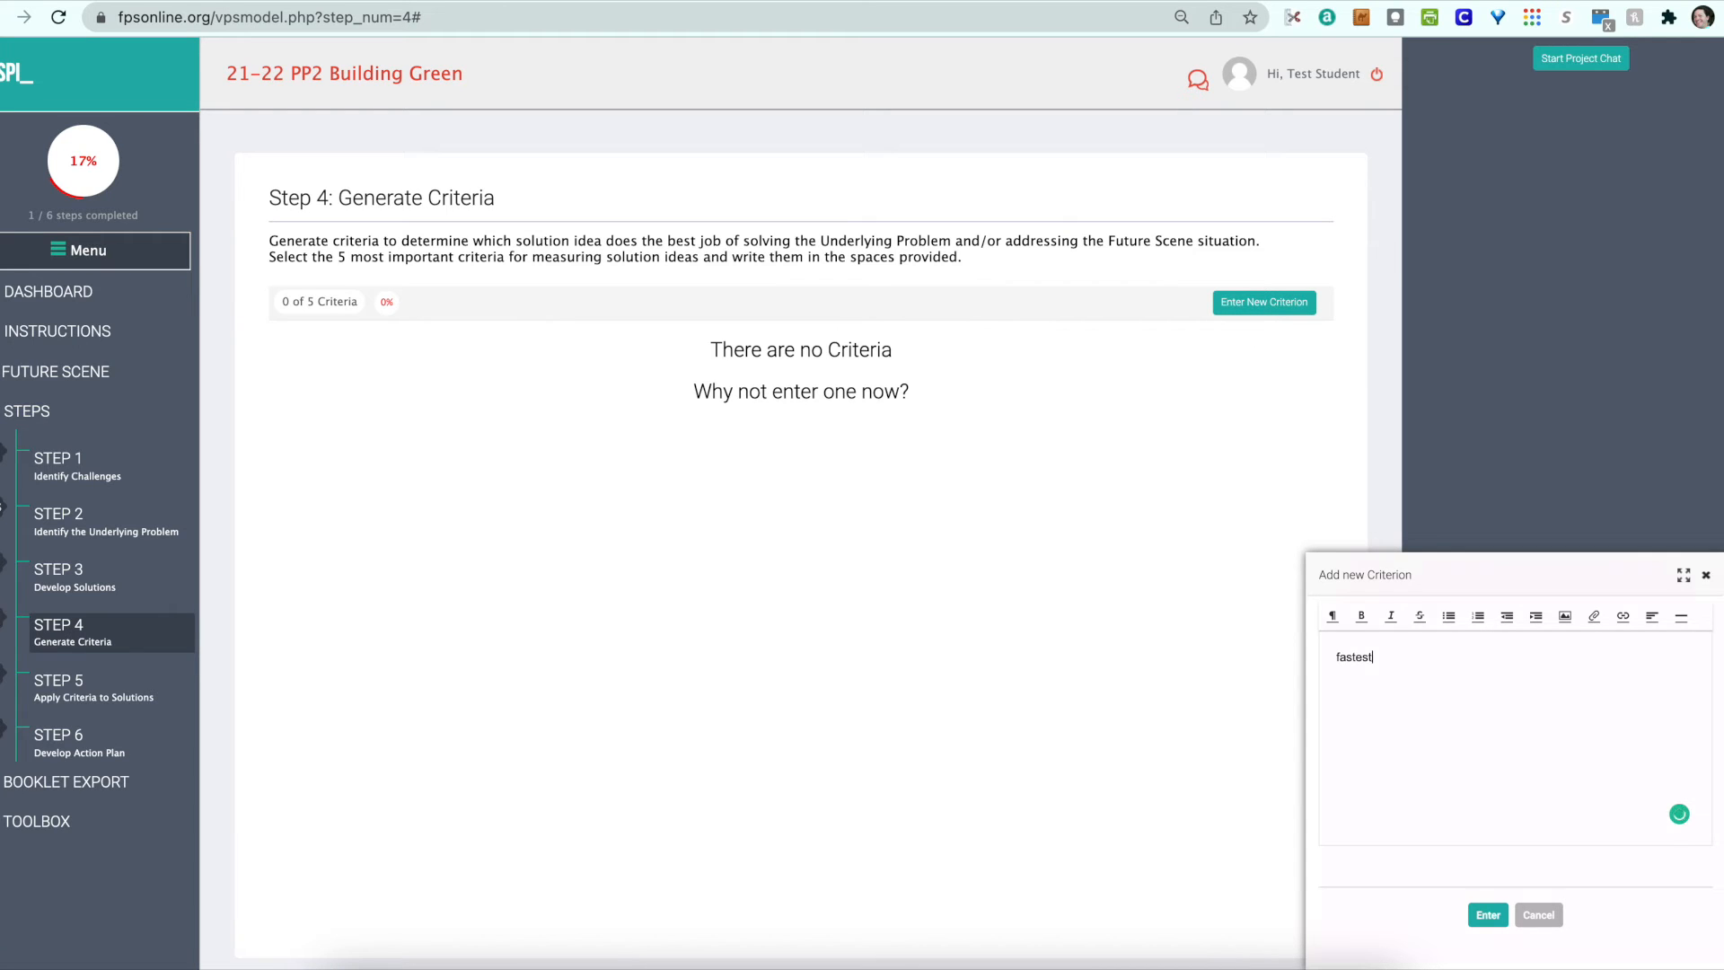
type("?")
left_click(1487, 915)
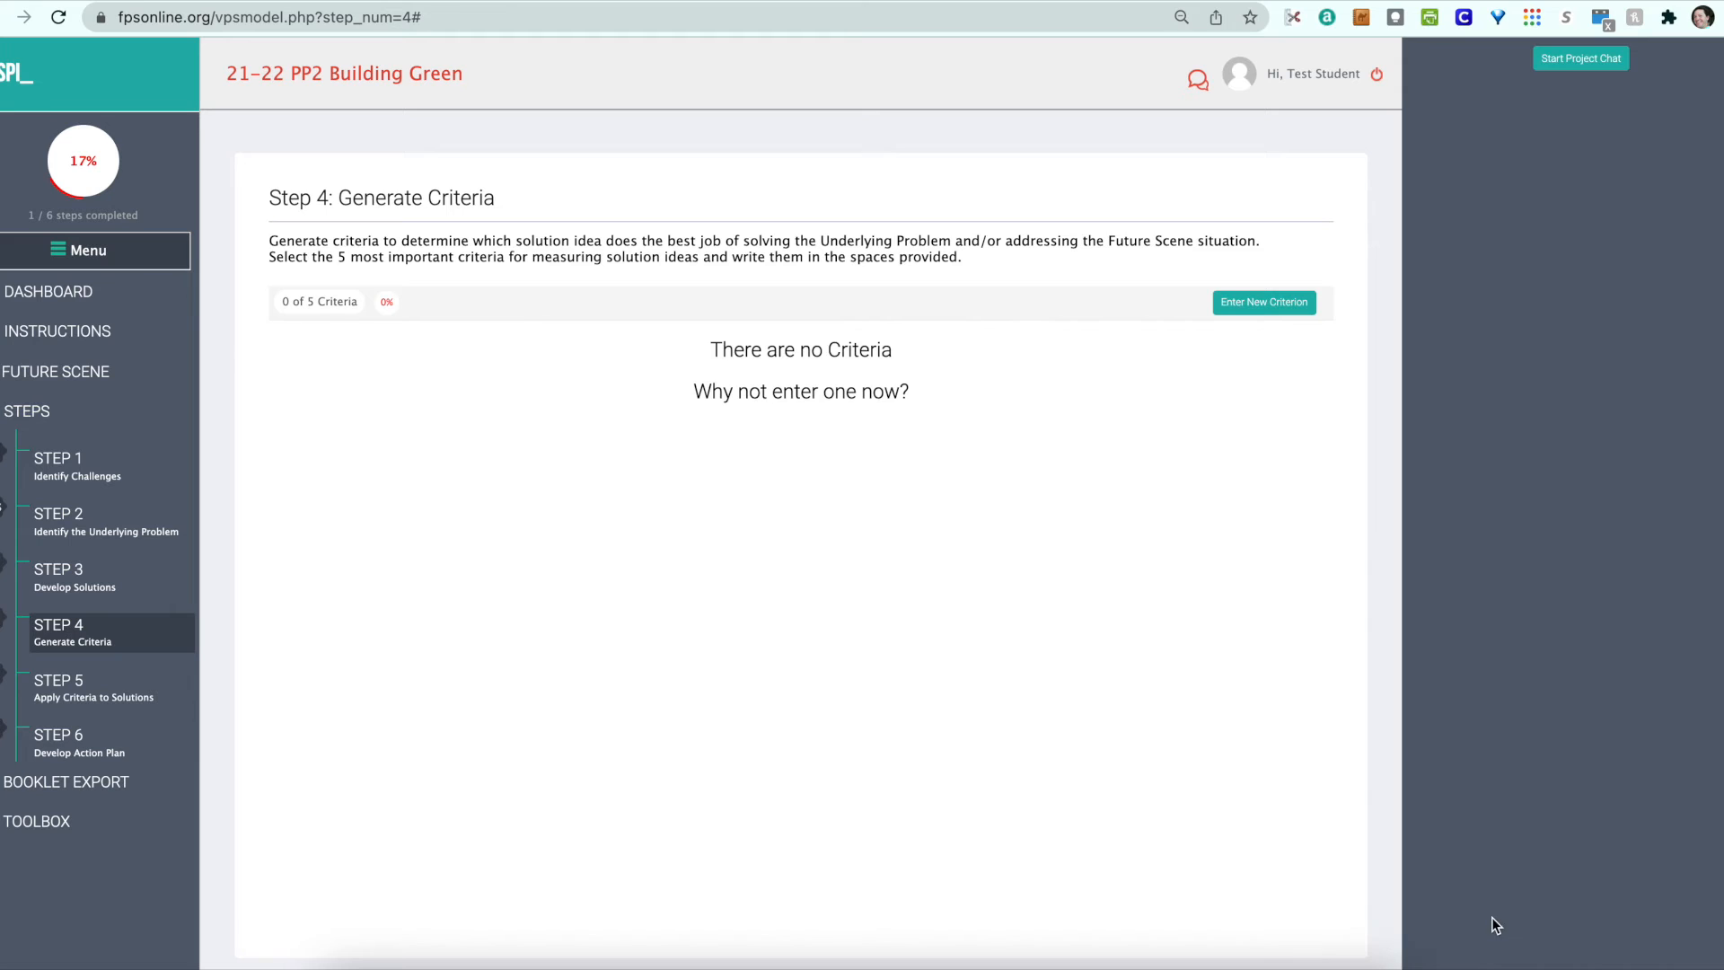
left_click(1263, 305)
type("cheapest?")
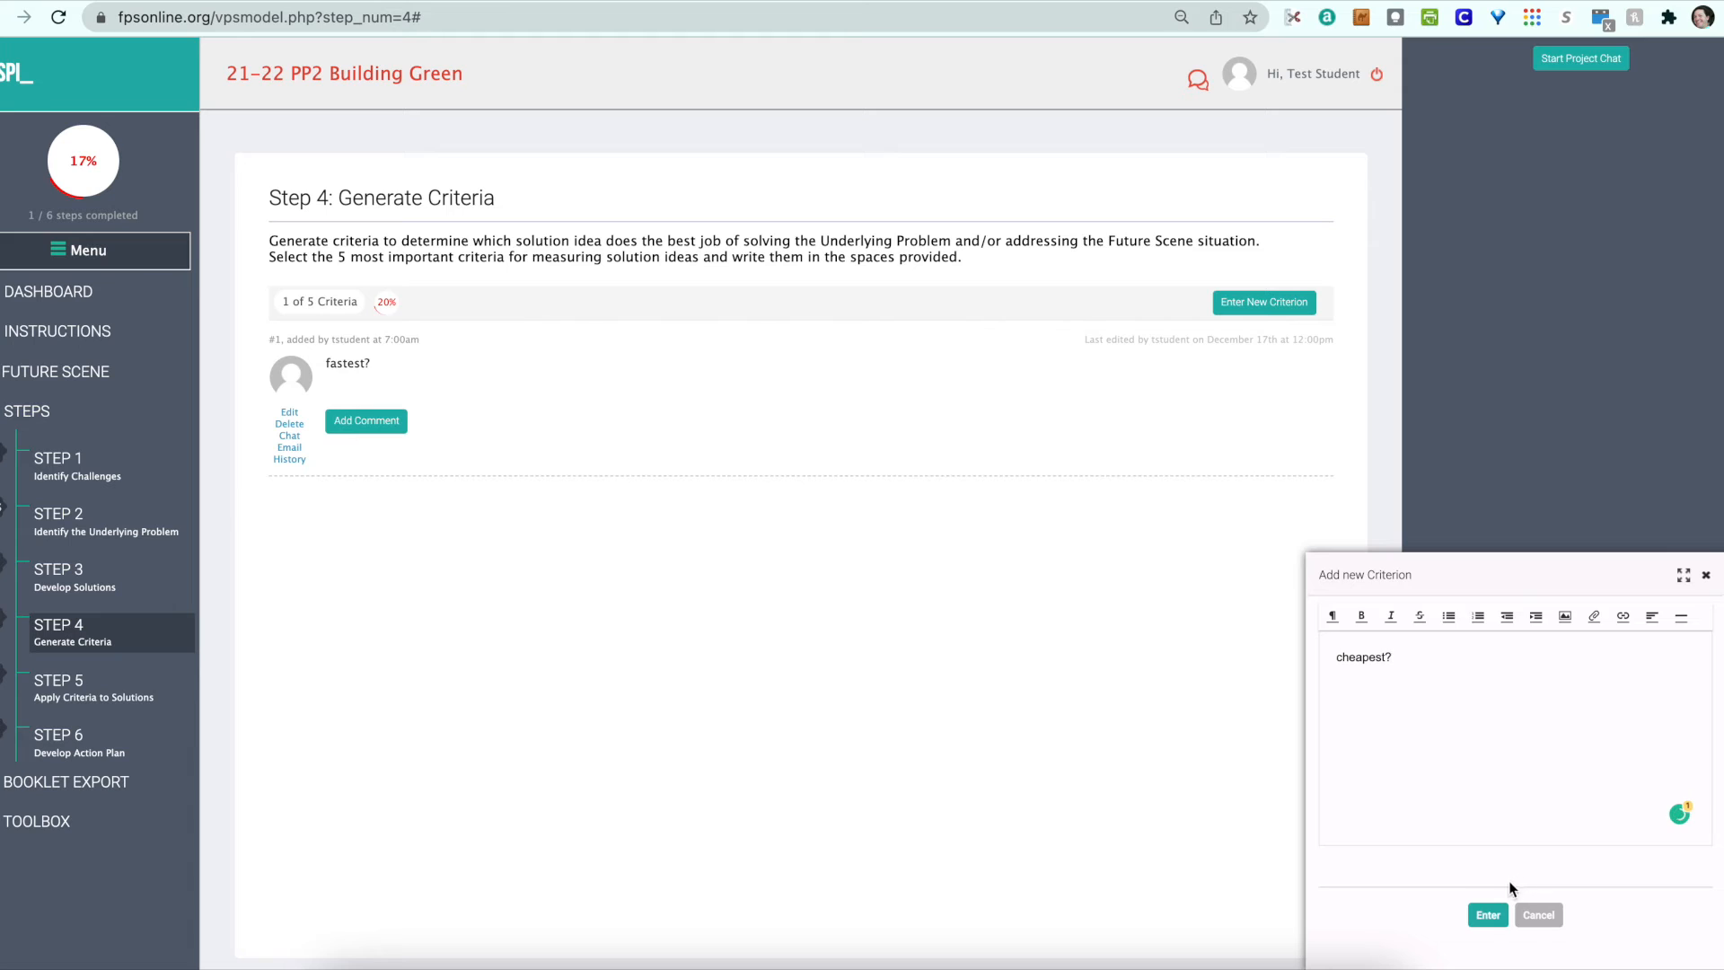
left_click(1487, 913)
left_click(1269, 302)
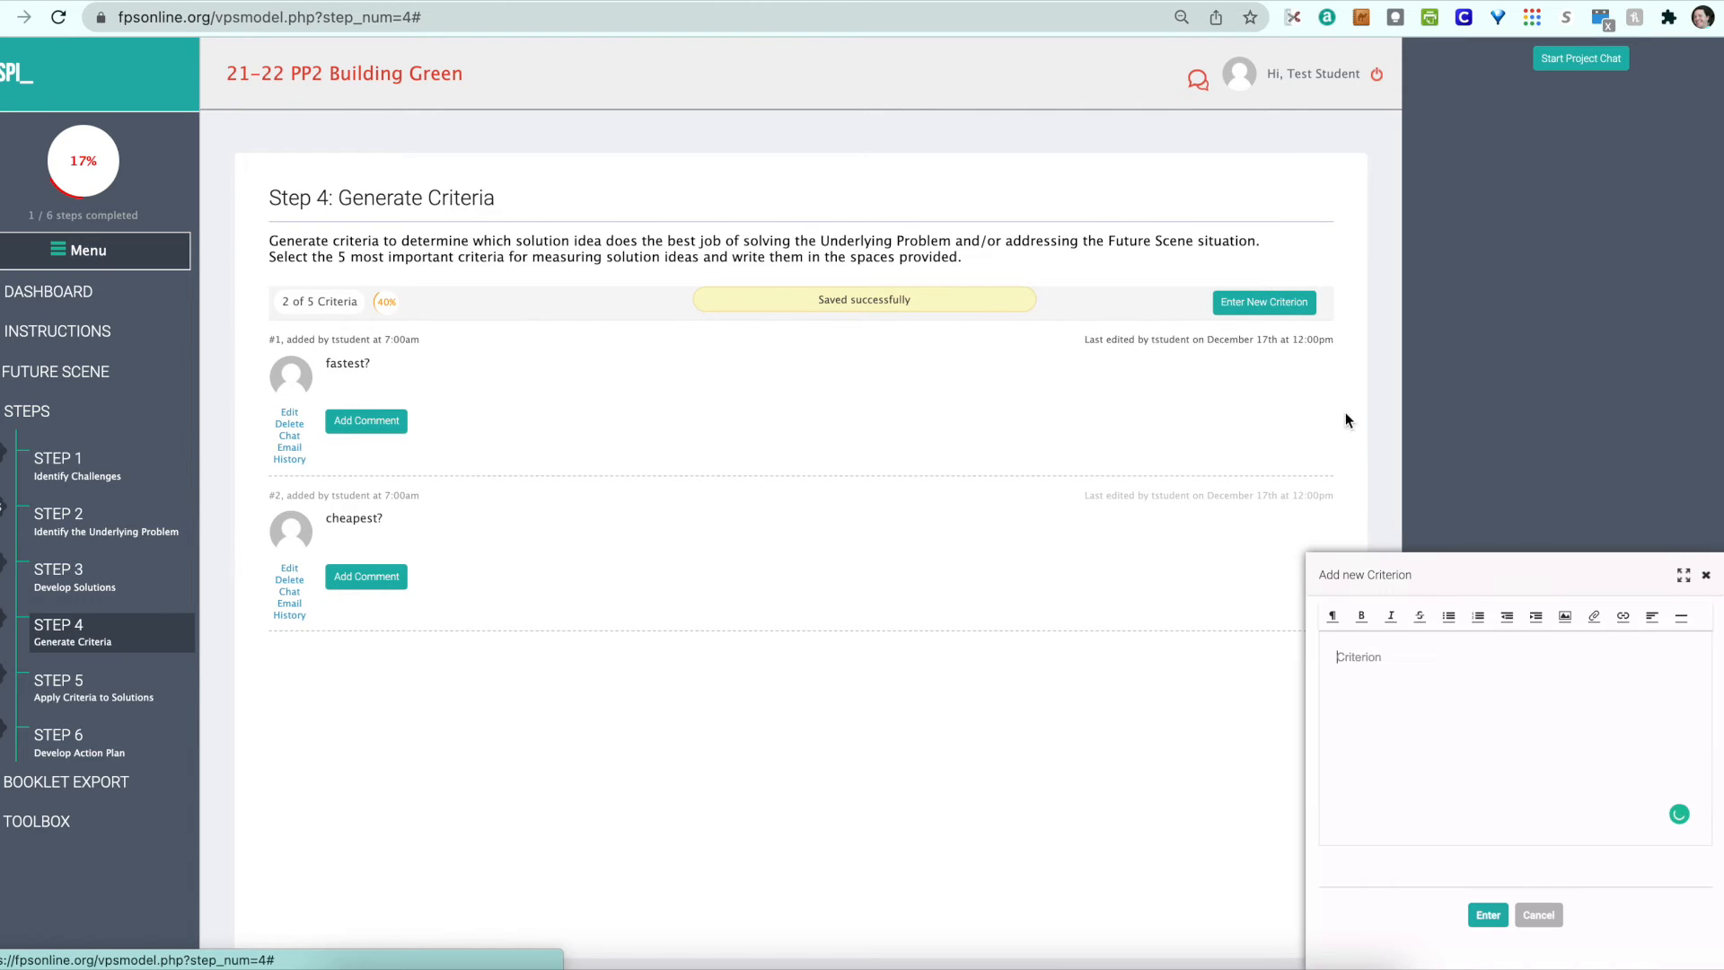
type("most en")
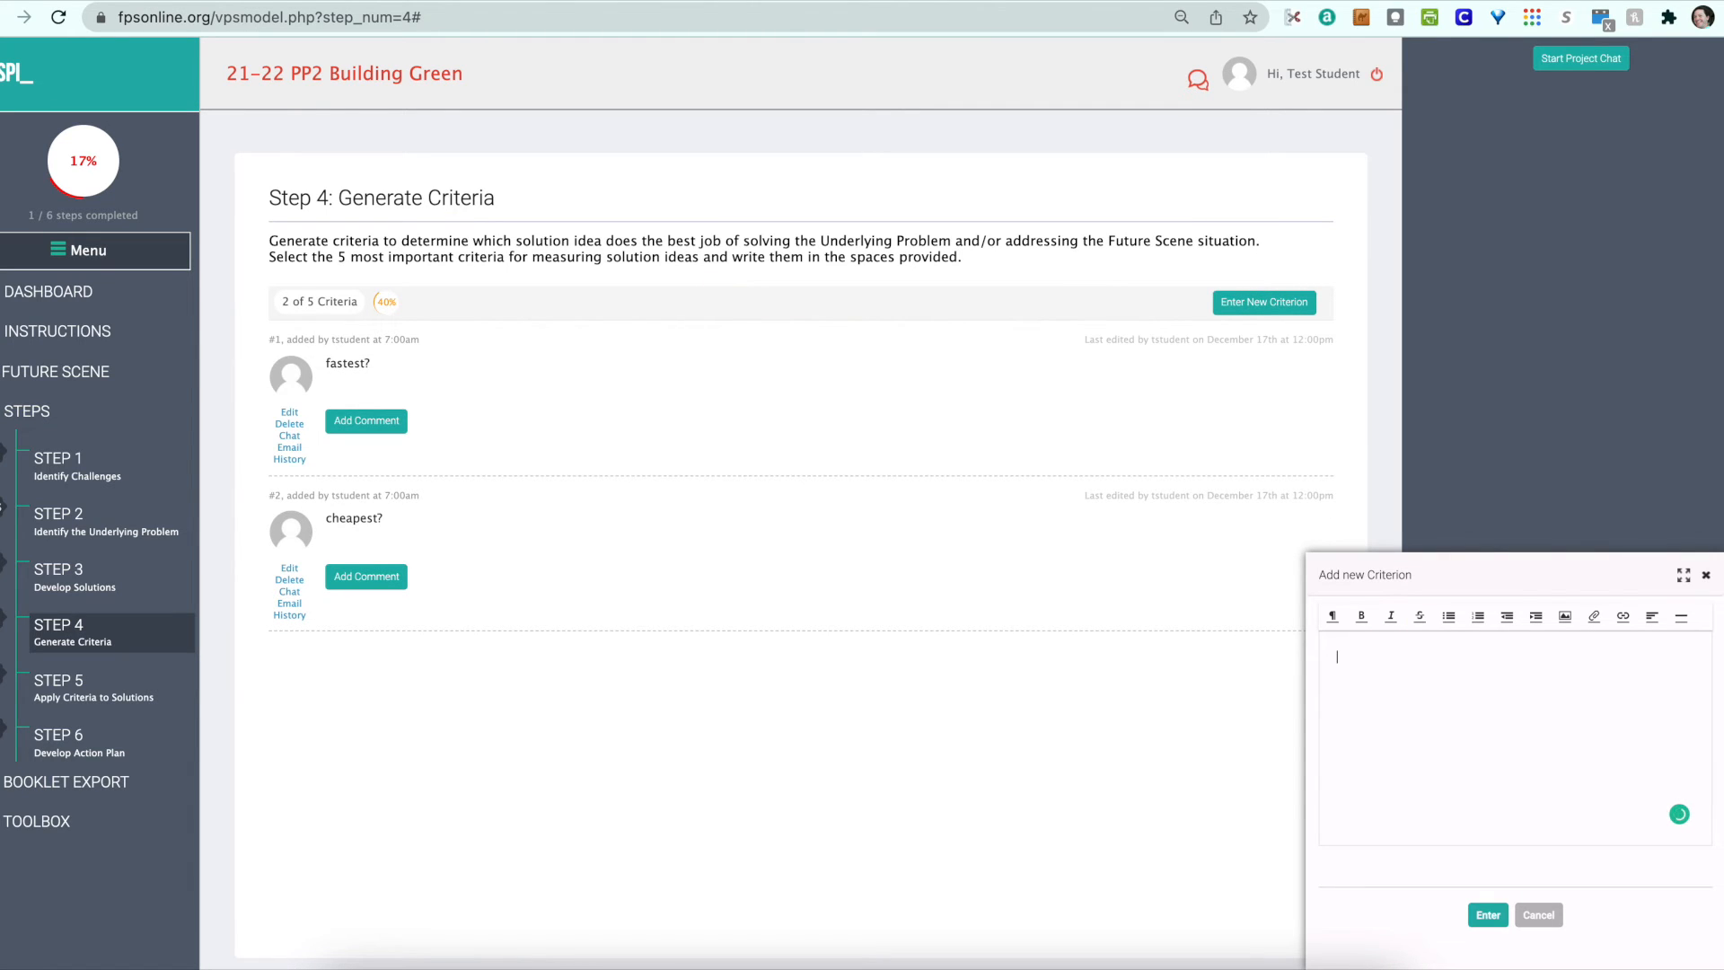
type("vironmentally friendly?")
left_click(1490, 918)
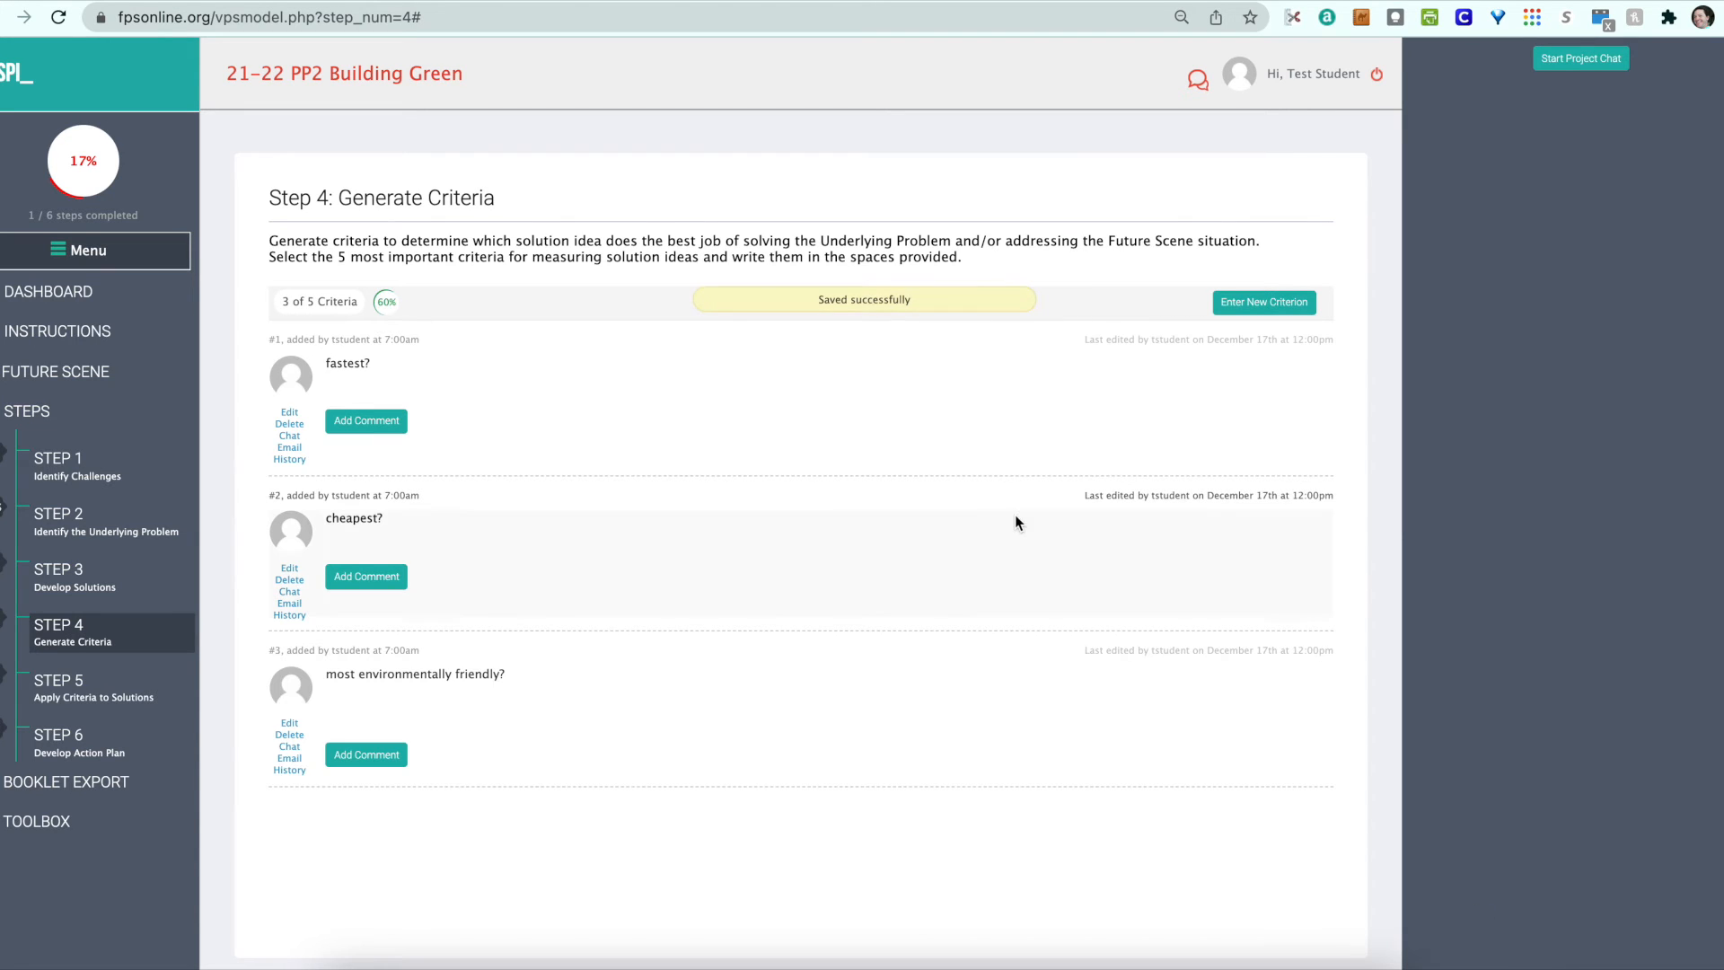
- Assign God, Robots and AI to the three solution rows of the grid in Step 5: Apply Criteria to Solutions
left_click(111, 697)
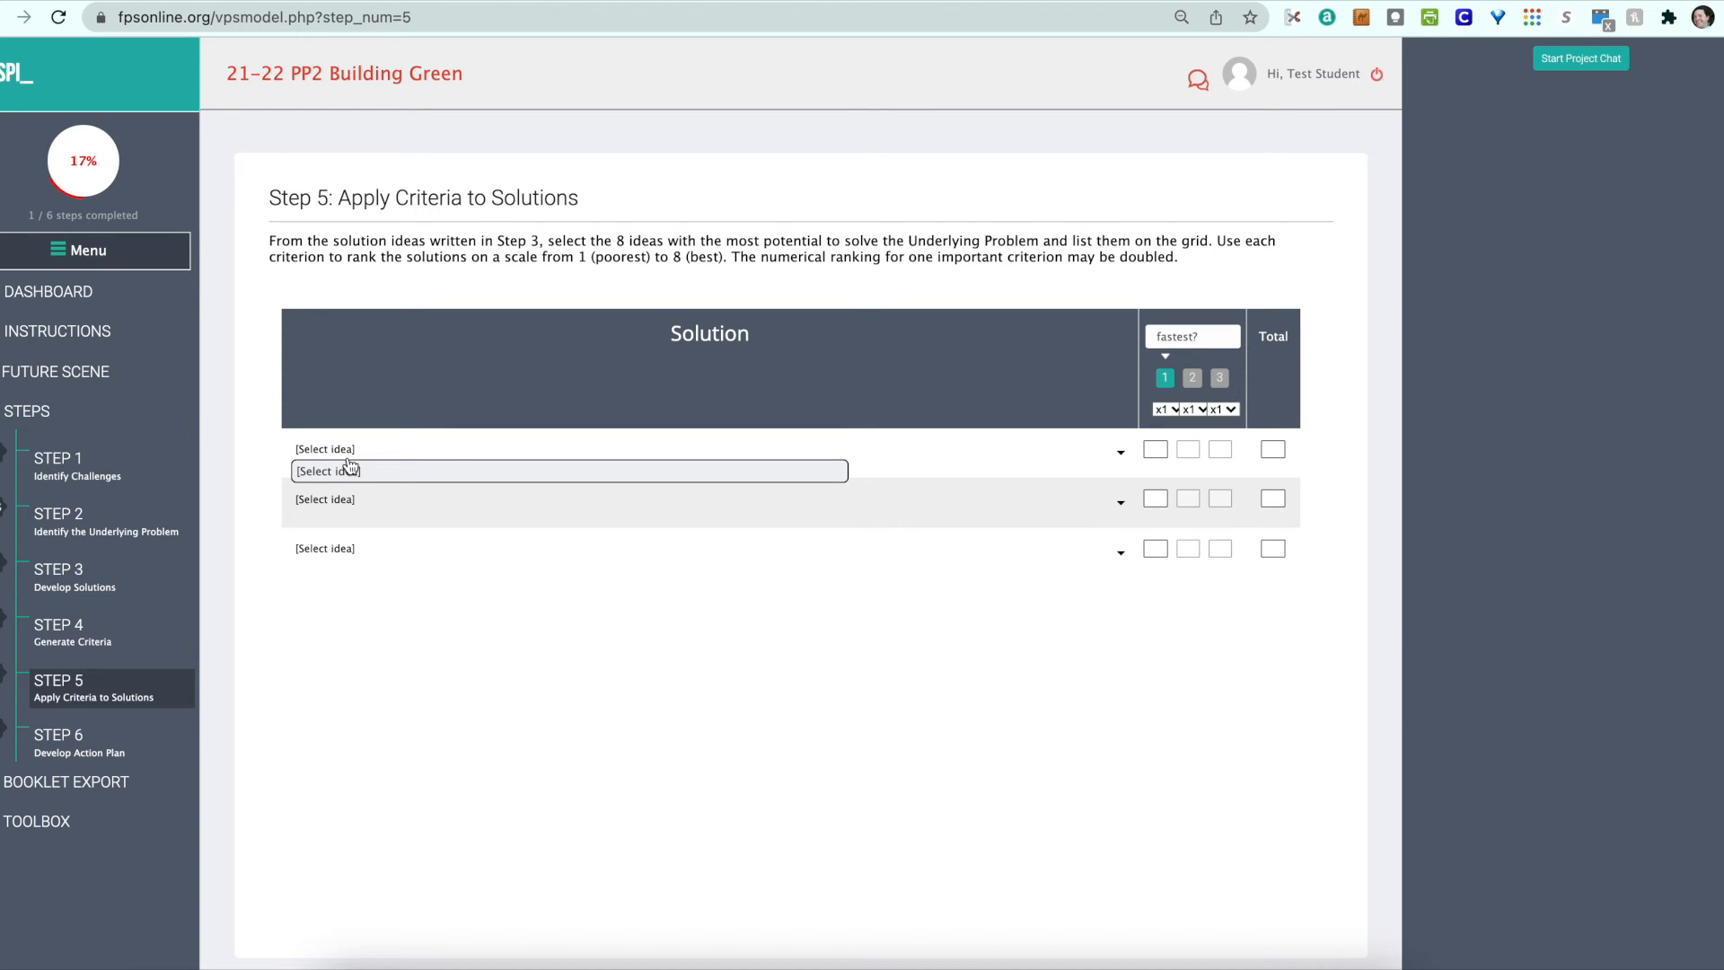
left_click(349, 465)
left_click(328, 526)
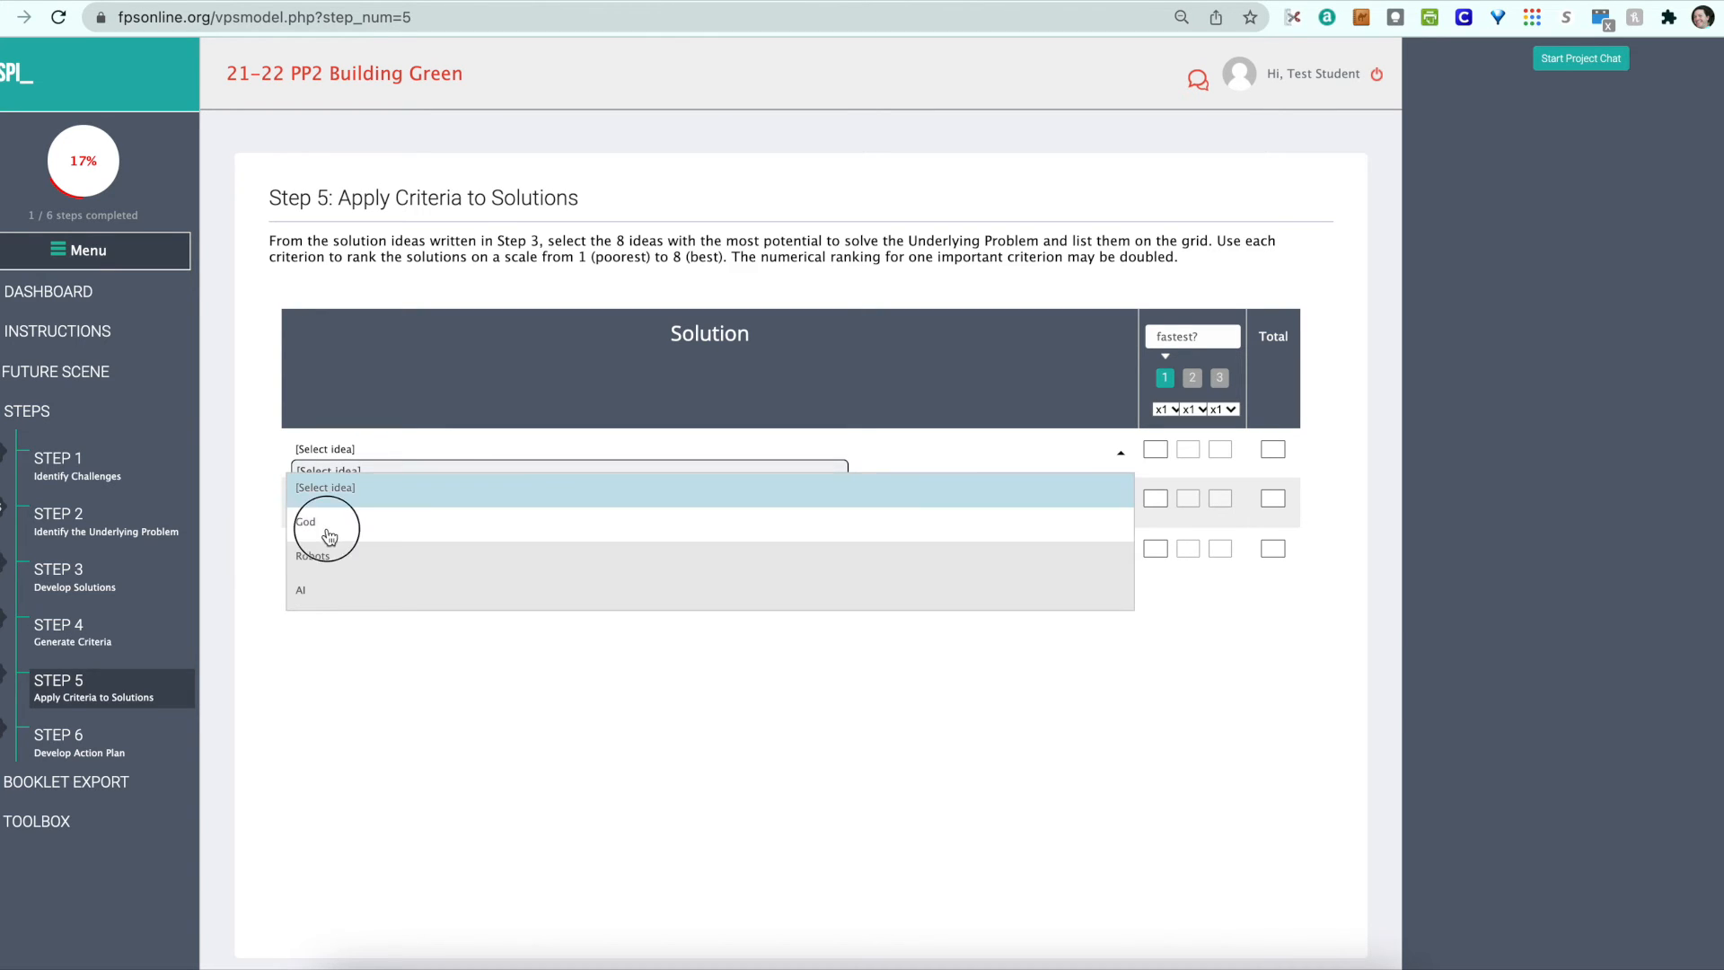
left_click(330, 509)
left_click(320, 571)
left_click(319, 571)
left_click(332, 628)
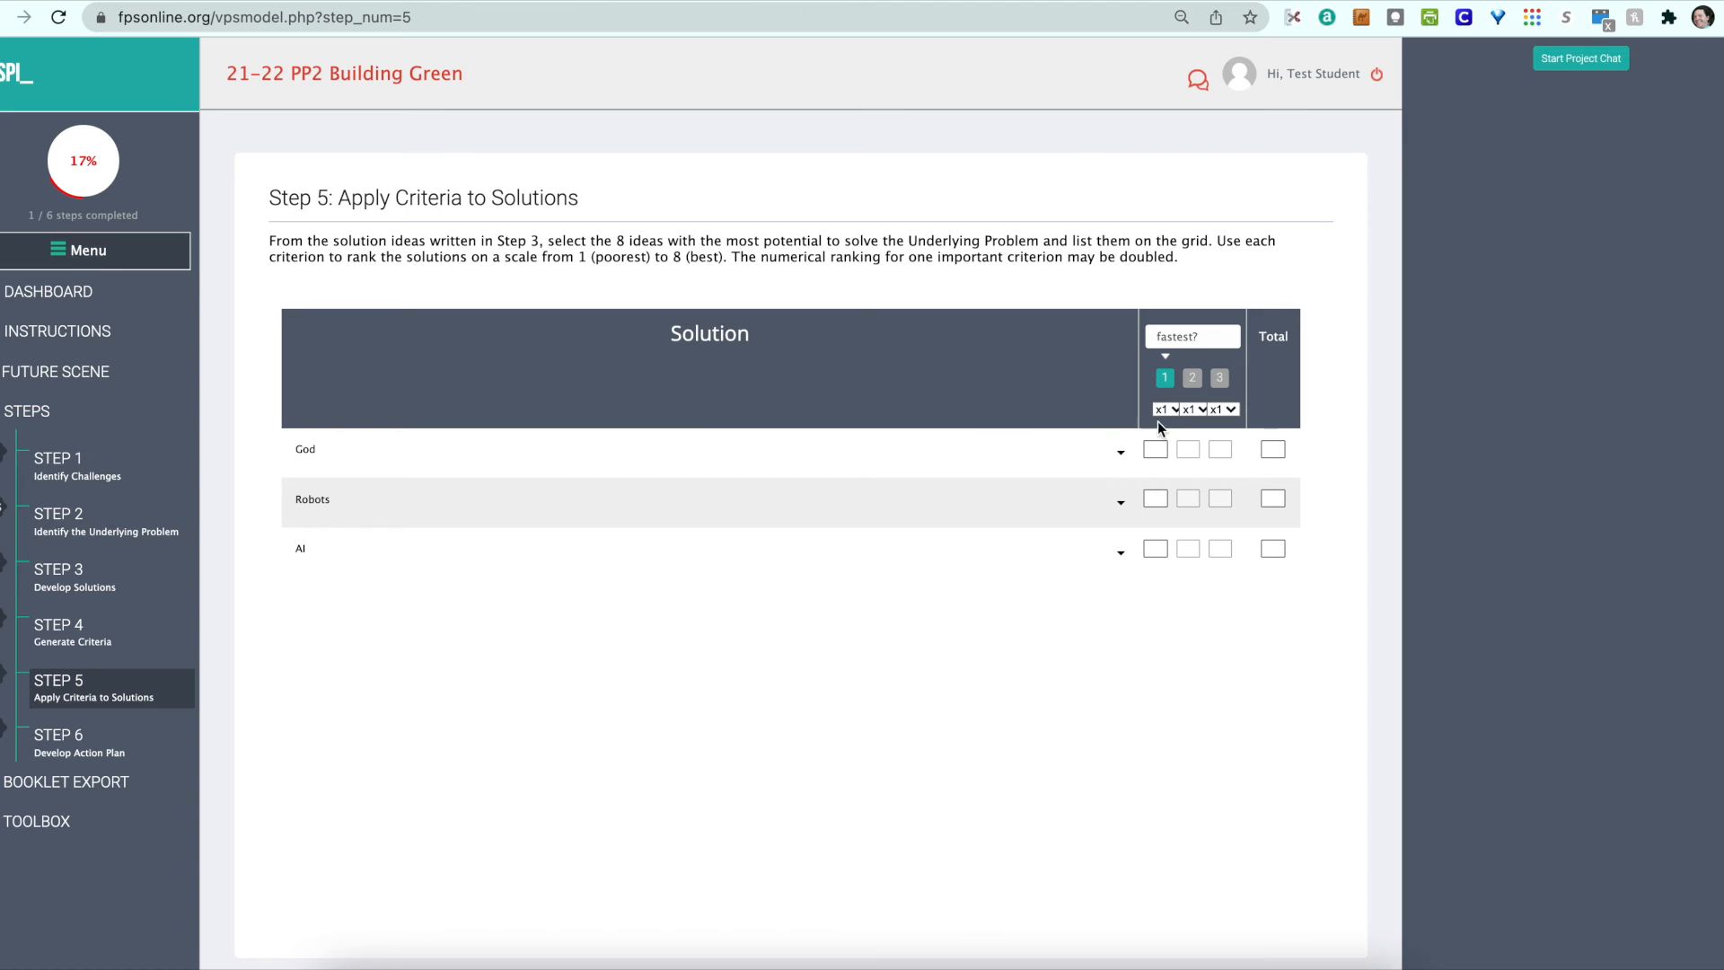
- Score God 8, Robots 7 and AI 2 on the first criterion, "fastest?", in the Step 5 grid
left_click(1204, 381)
left_click(1220, 378)
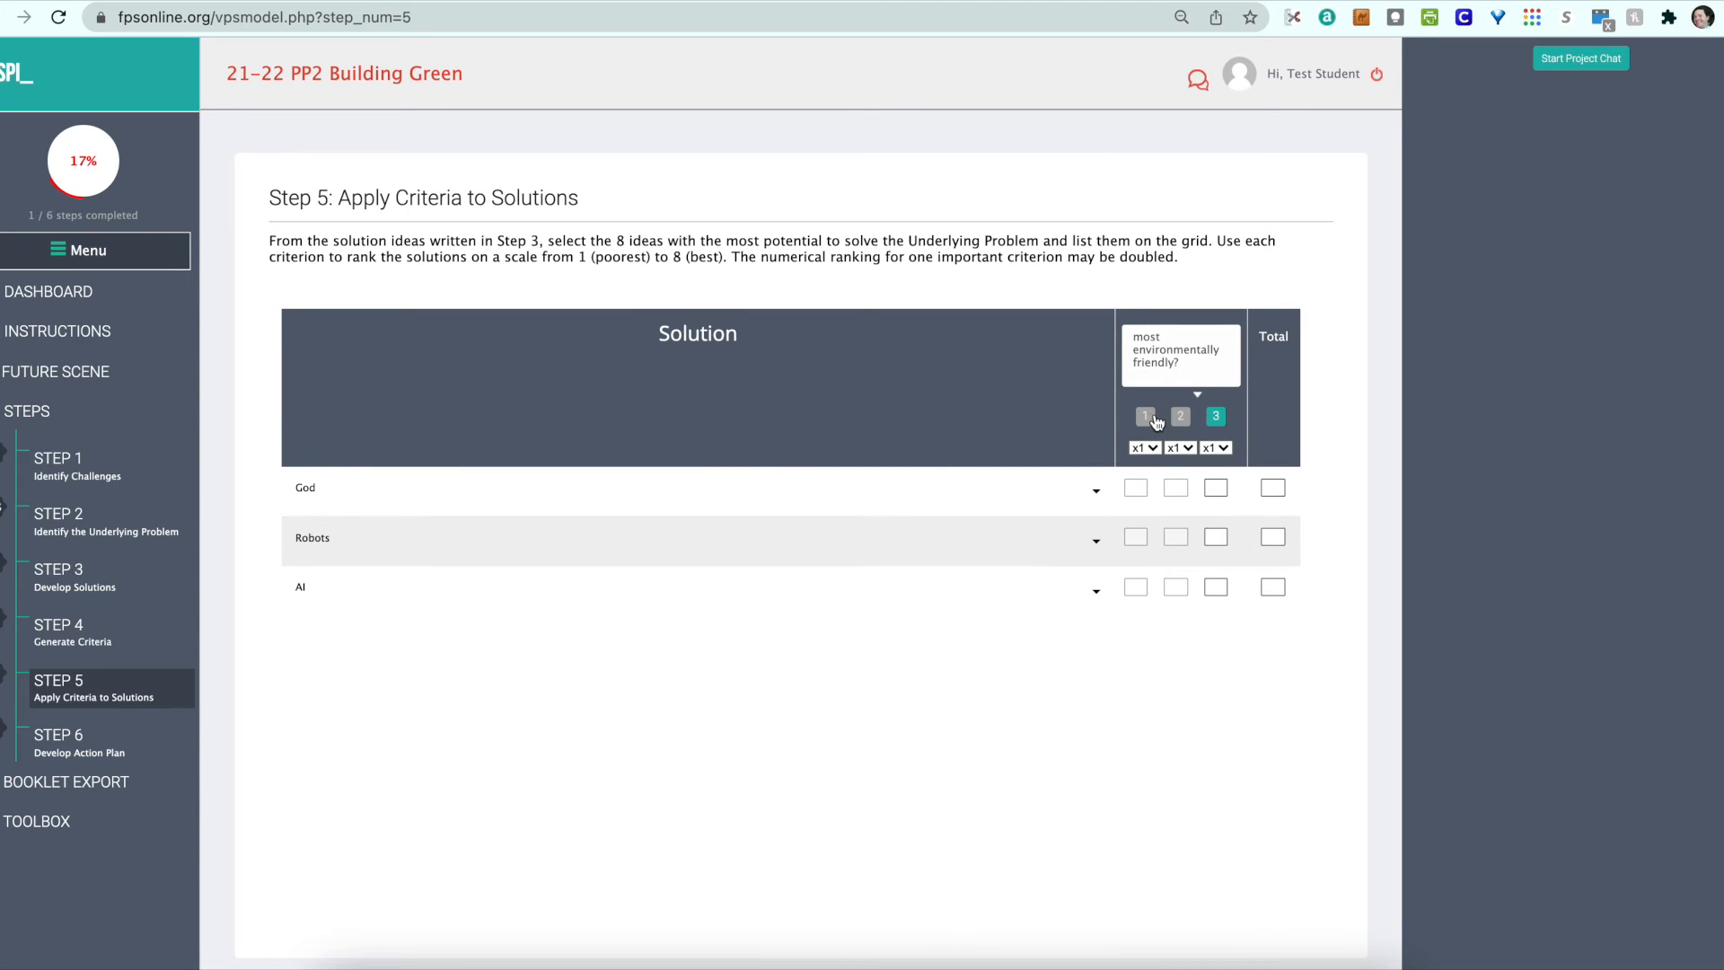
left_click(1154, 417)
left_click(1219, 378)
left_click(1136, 488)
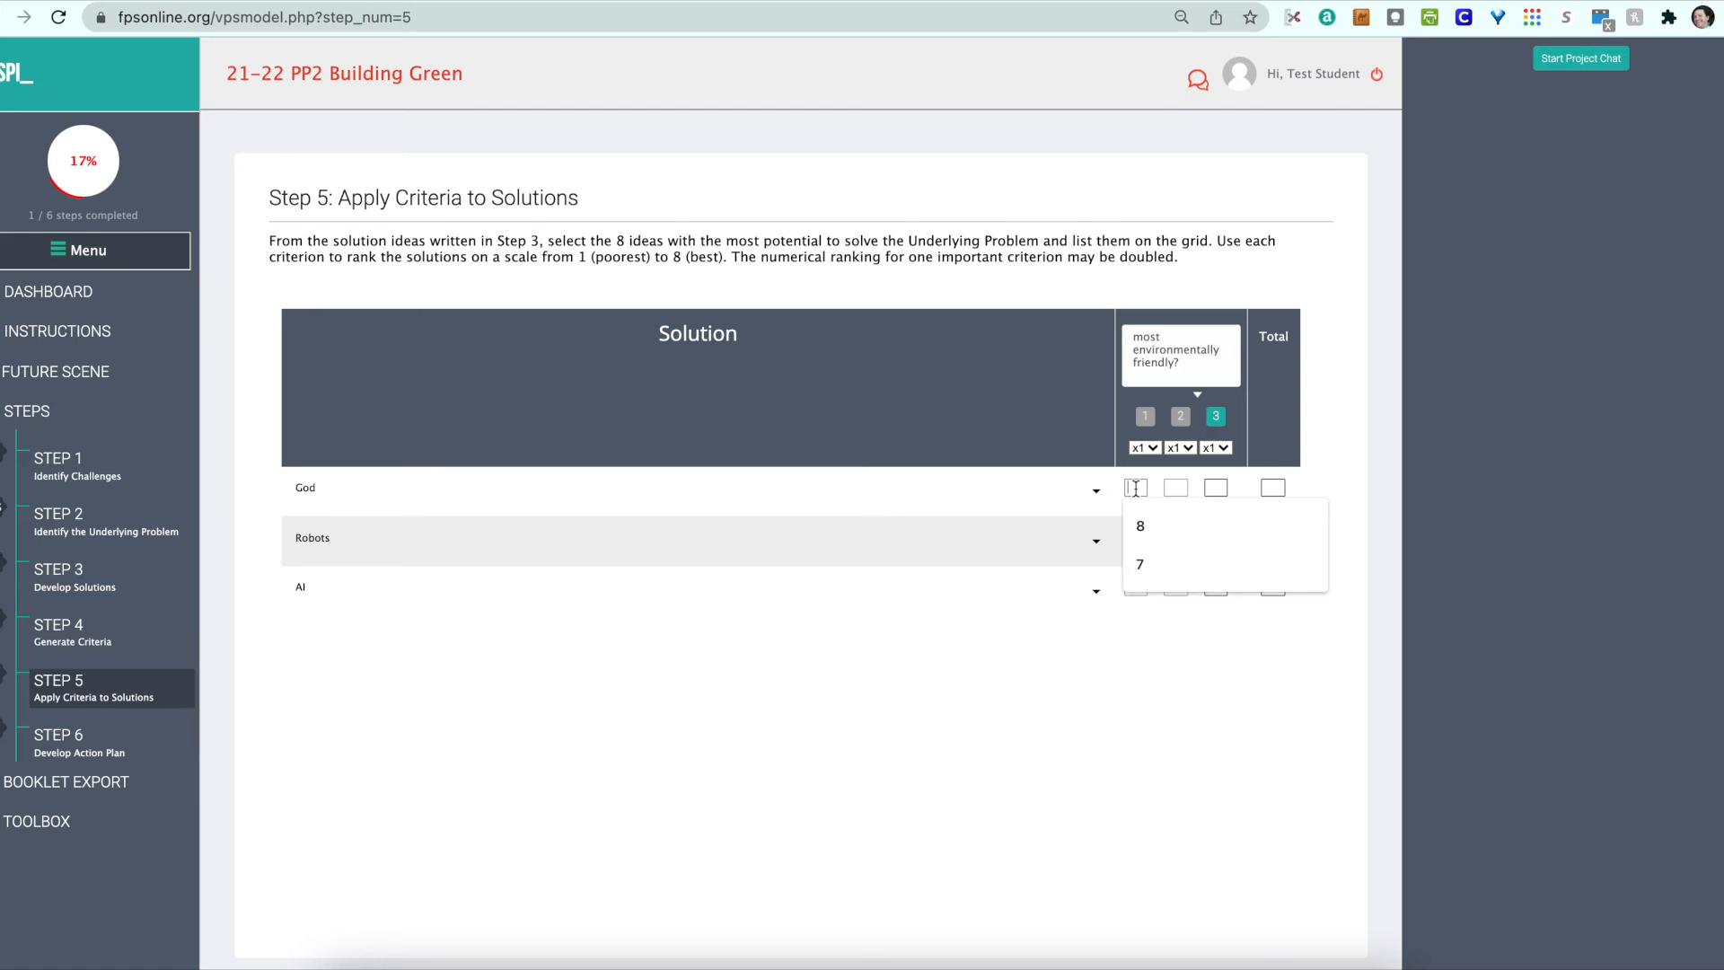
left_click(1141, 526)
left_click(1139, 537)
left_click(1138, 574)
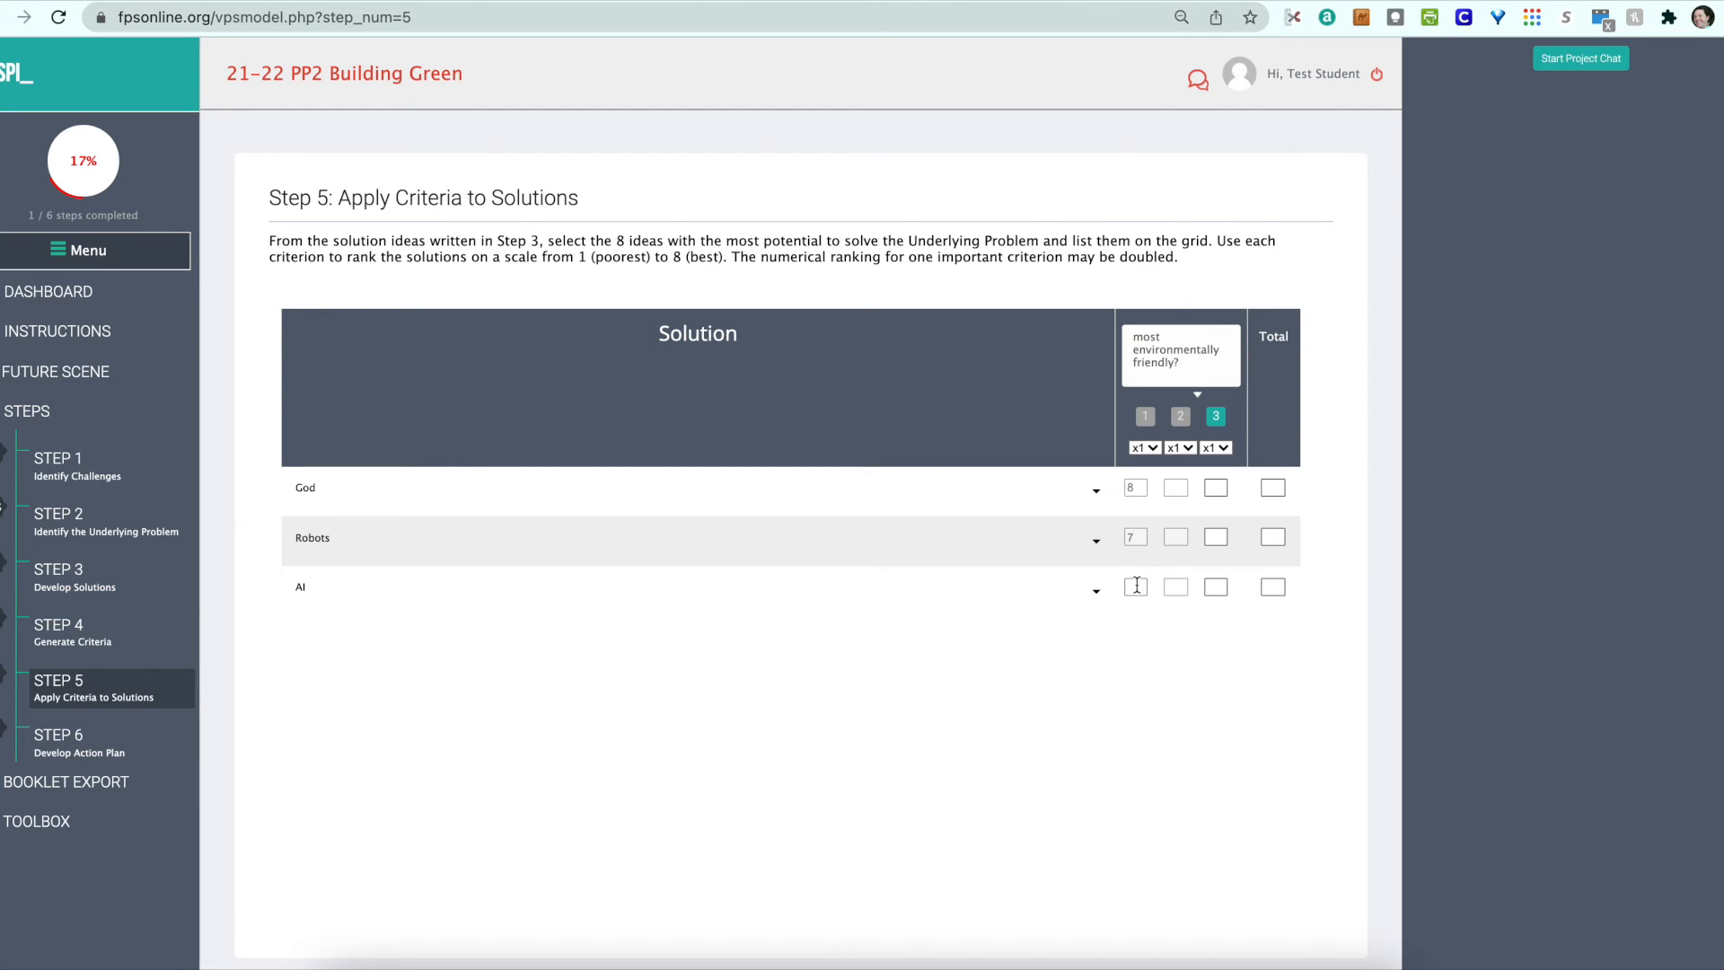
left_click(1142, 629)
- Score God 5, Robots 4 and AI 3 on the second criterion, "cheapest?", in the grid
left_click(1176, 490)
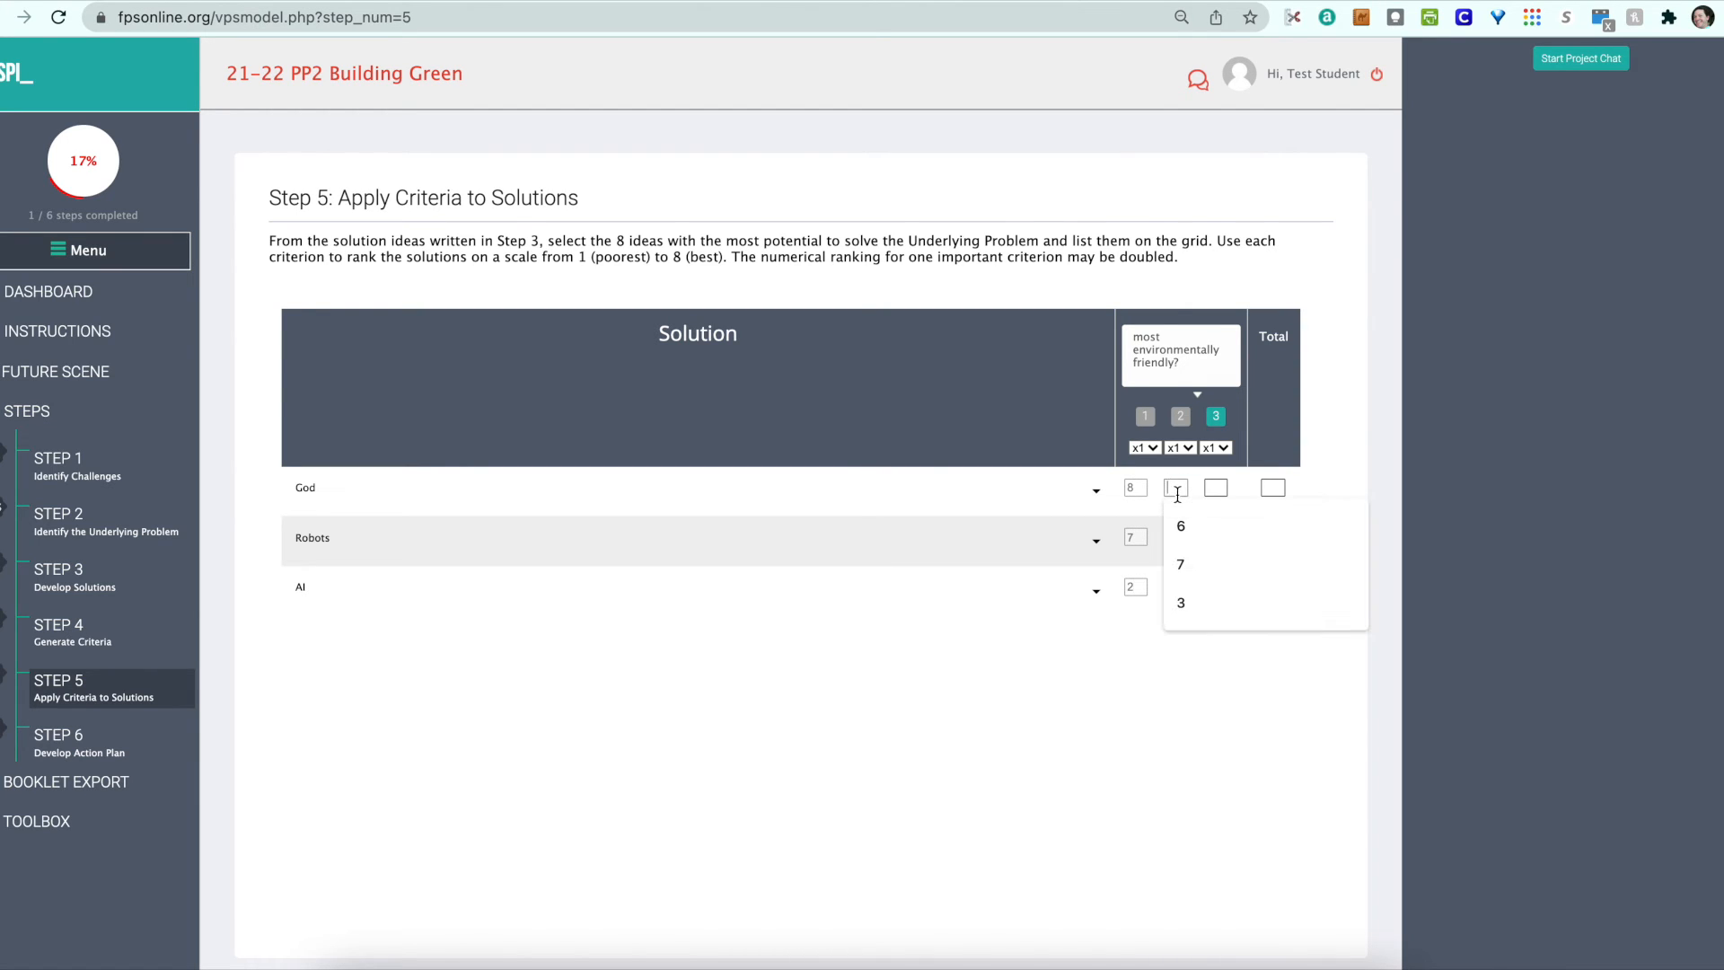
type("5")
left_click(1178, 536)
left_click(1180, 576)
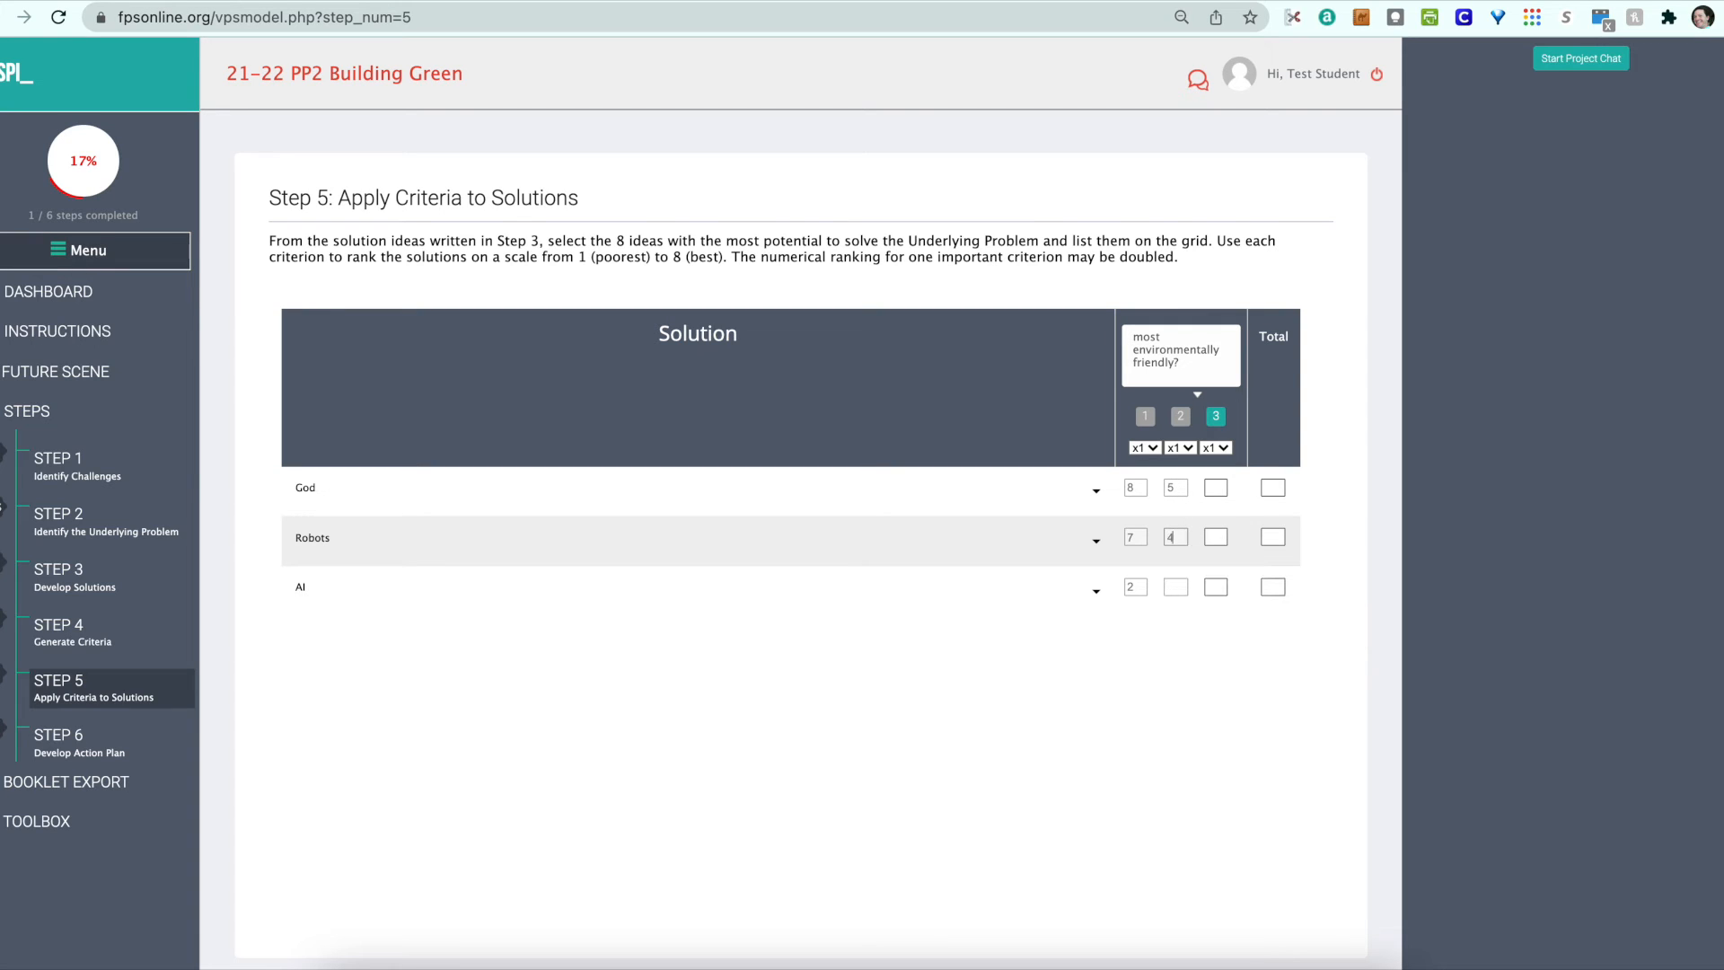
left_click(1176, 587)
type("3")
- Score God 7, Robots 5 and AI 1 on the third criterion, "most environmentally friendly?"
left_click(1216, 487)
type("7")
left_click(1216, 537)
type("5")
left_click(1223, 593)
type("1")
- Fill in the grid totals with 20 for God, 16 for Robots and 6 for AI
left_click(1277, 493)
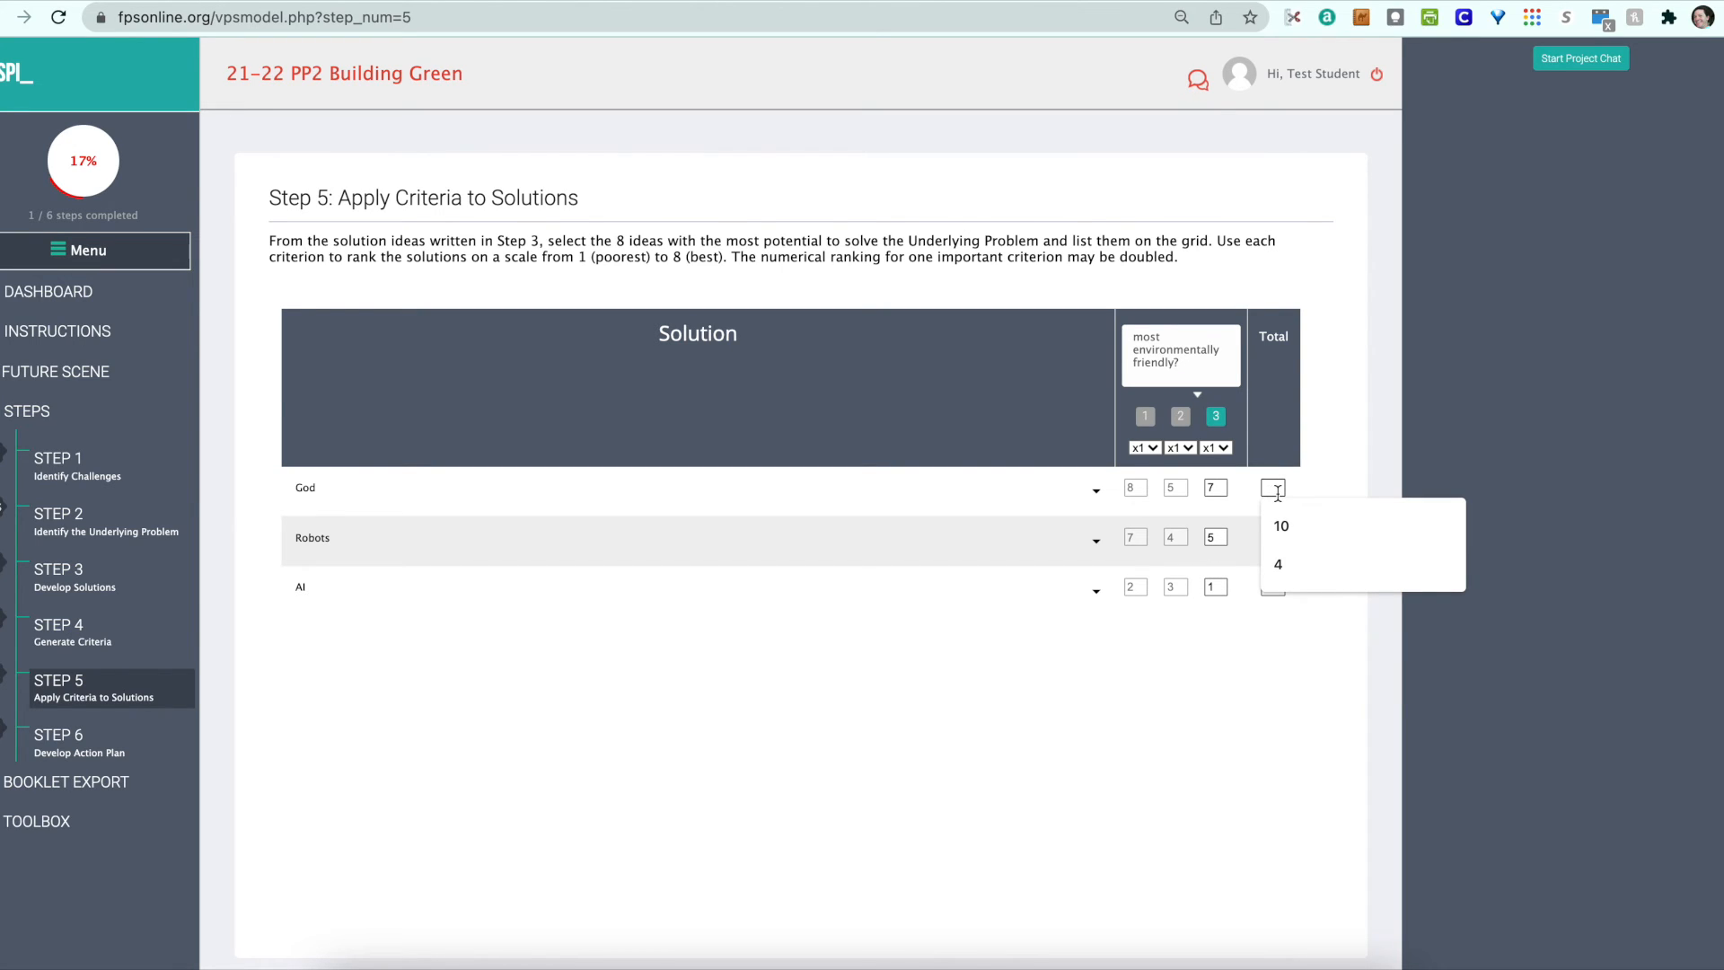
type("20")
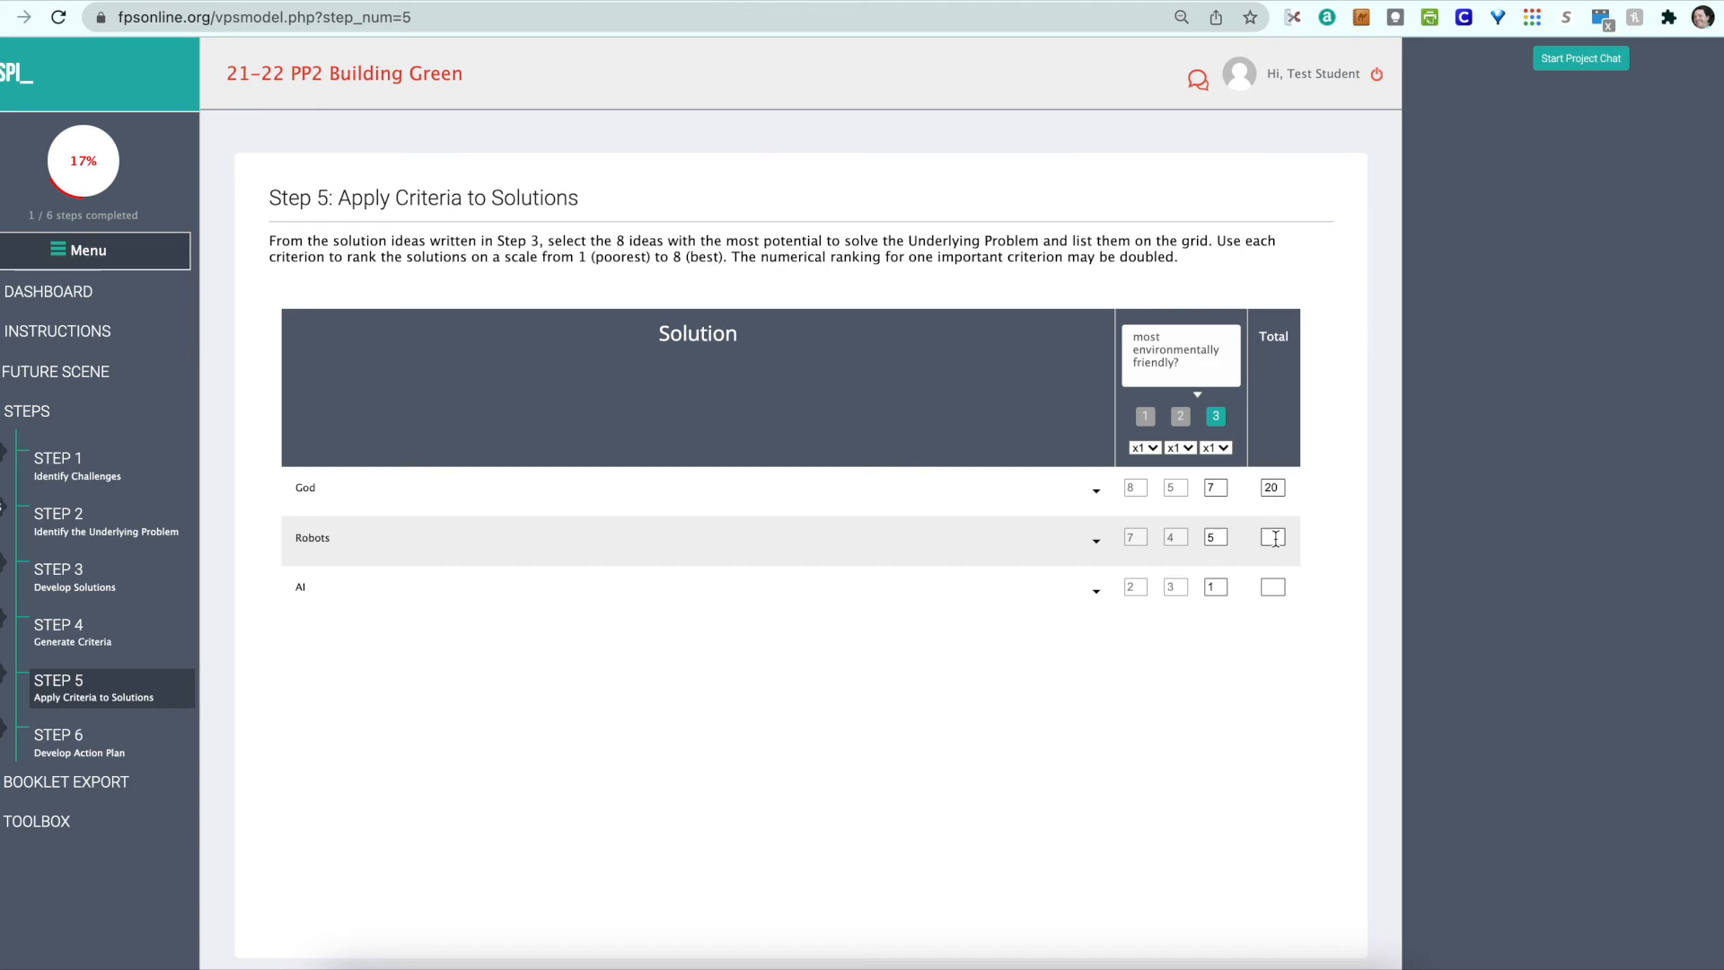
left_click(1276, 539)
type("16")
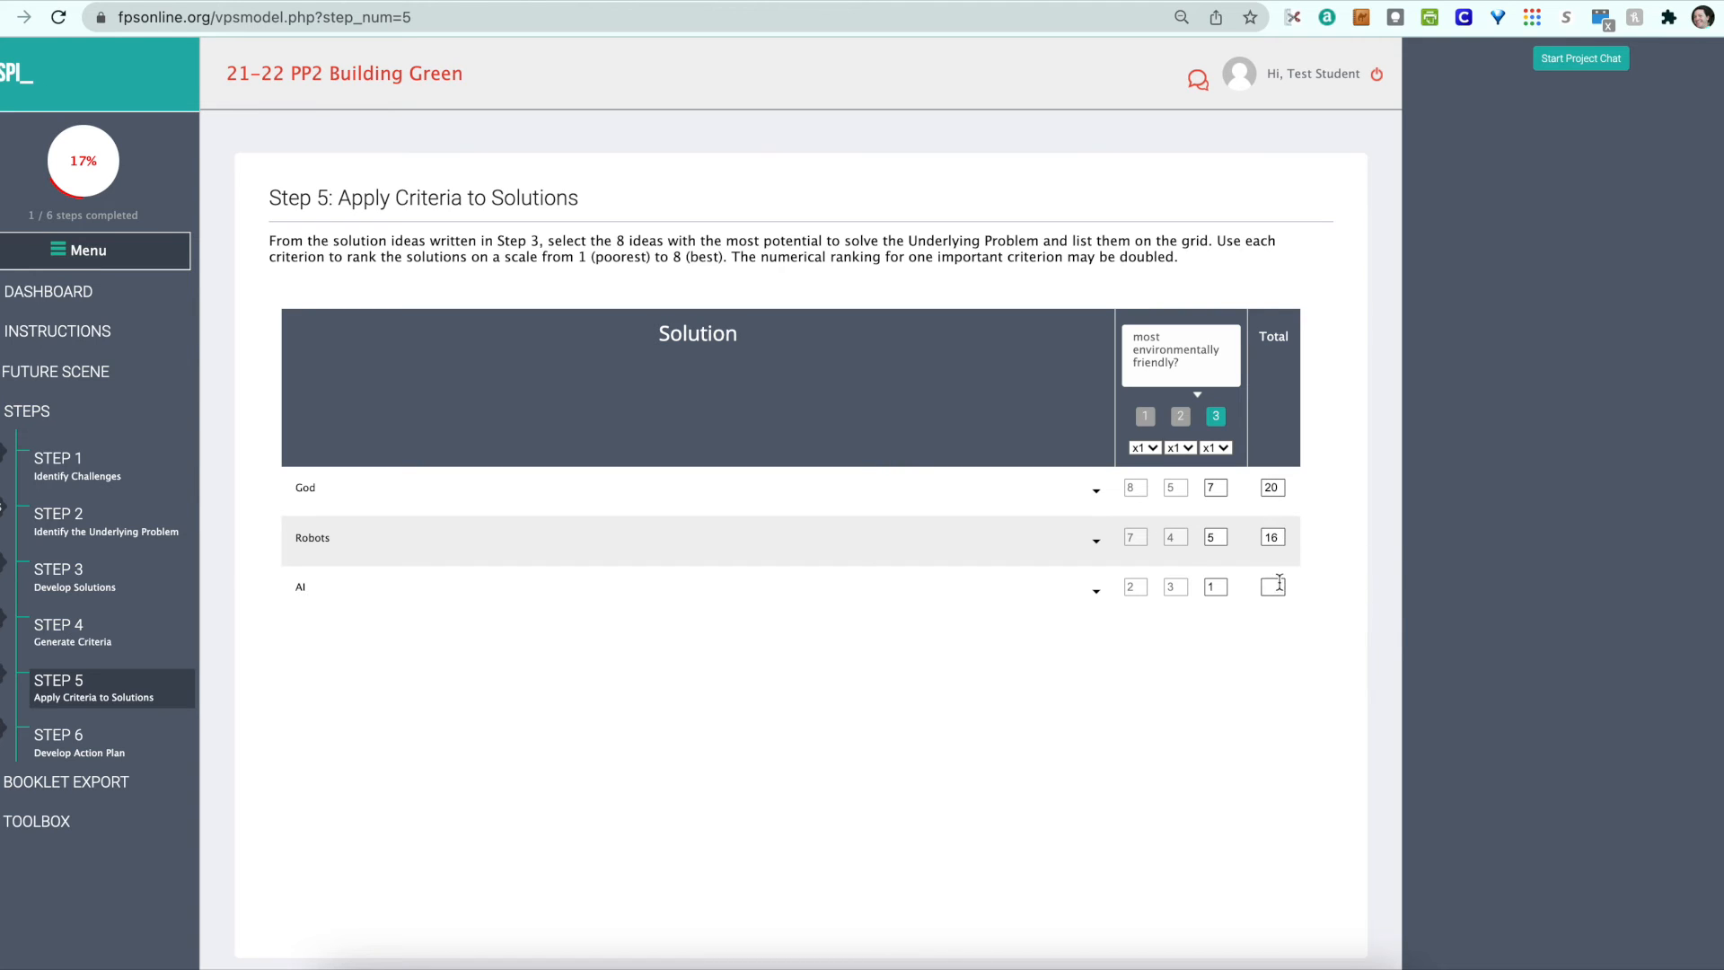
left_click(1279, 584)
type("6")
- Add a new submission reading "Paragraph 1" in Step 6: Develop Action Plan
left_click(91, 739)
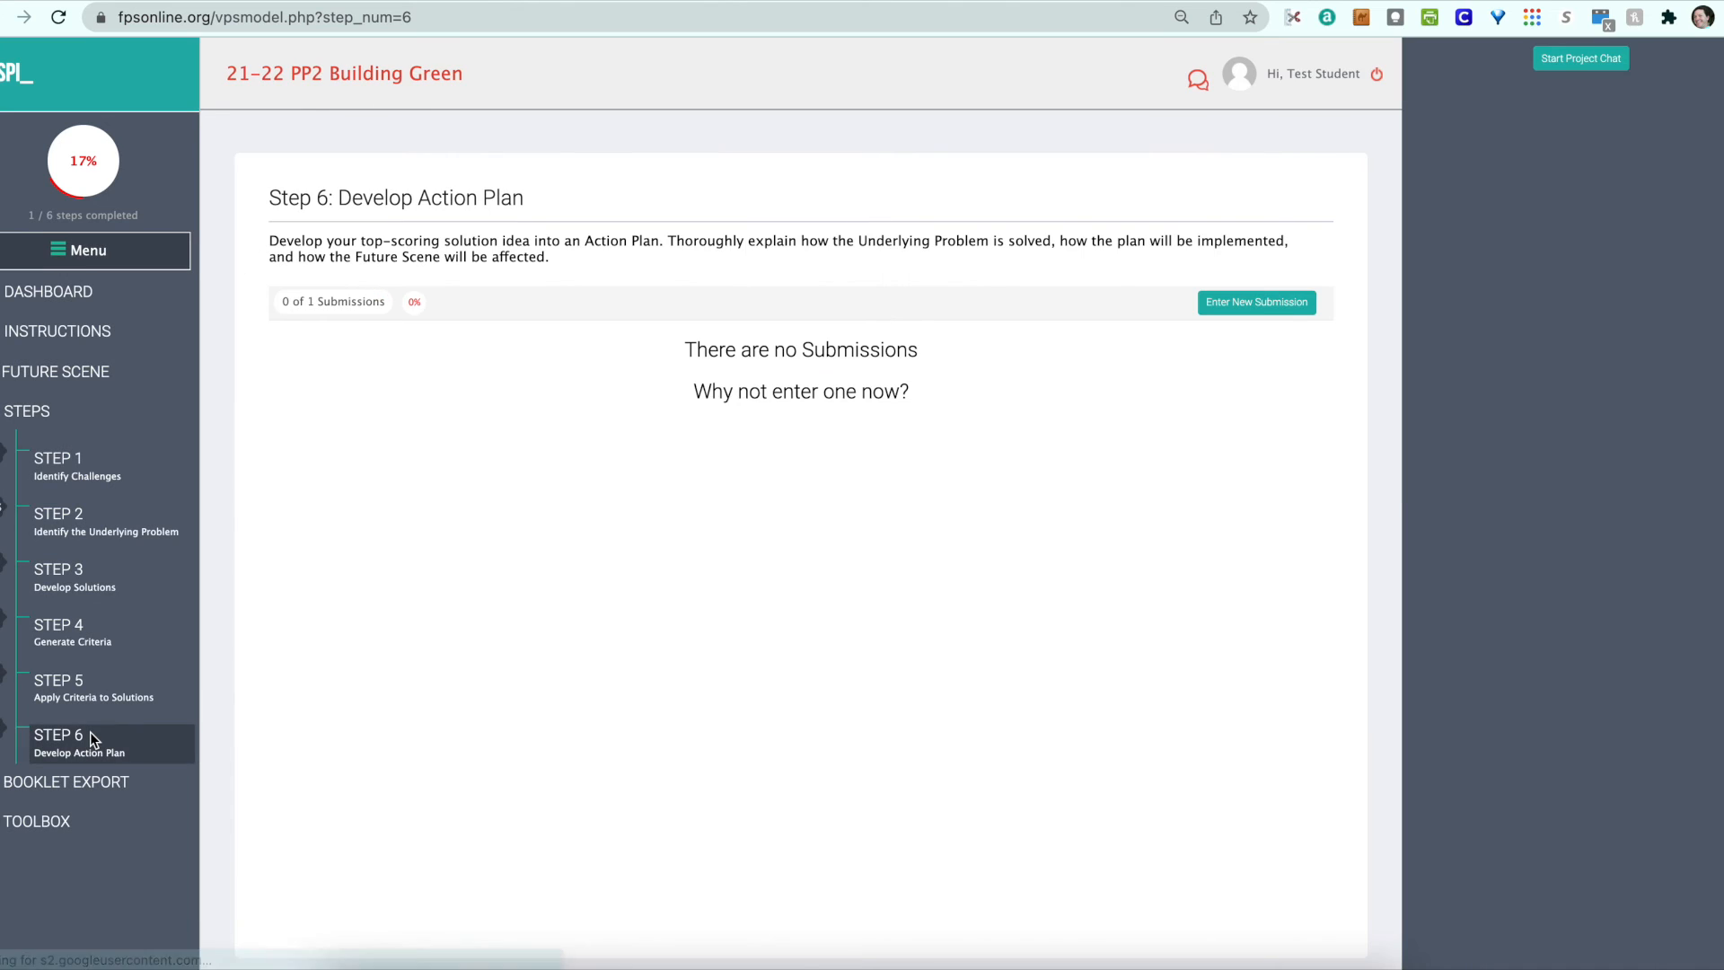
left_click(1256, 307)
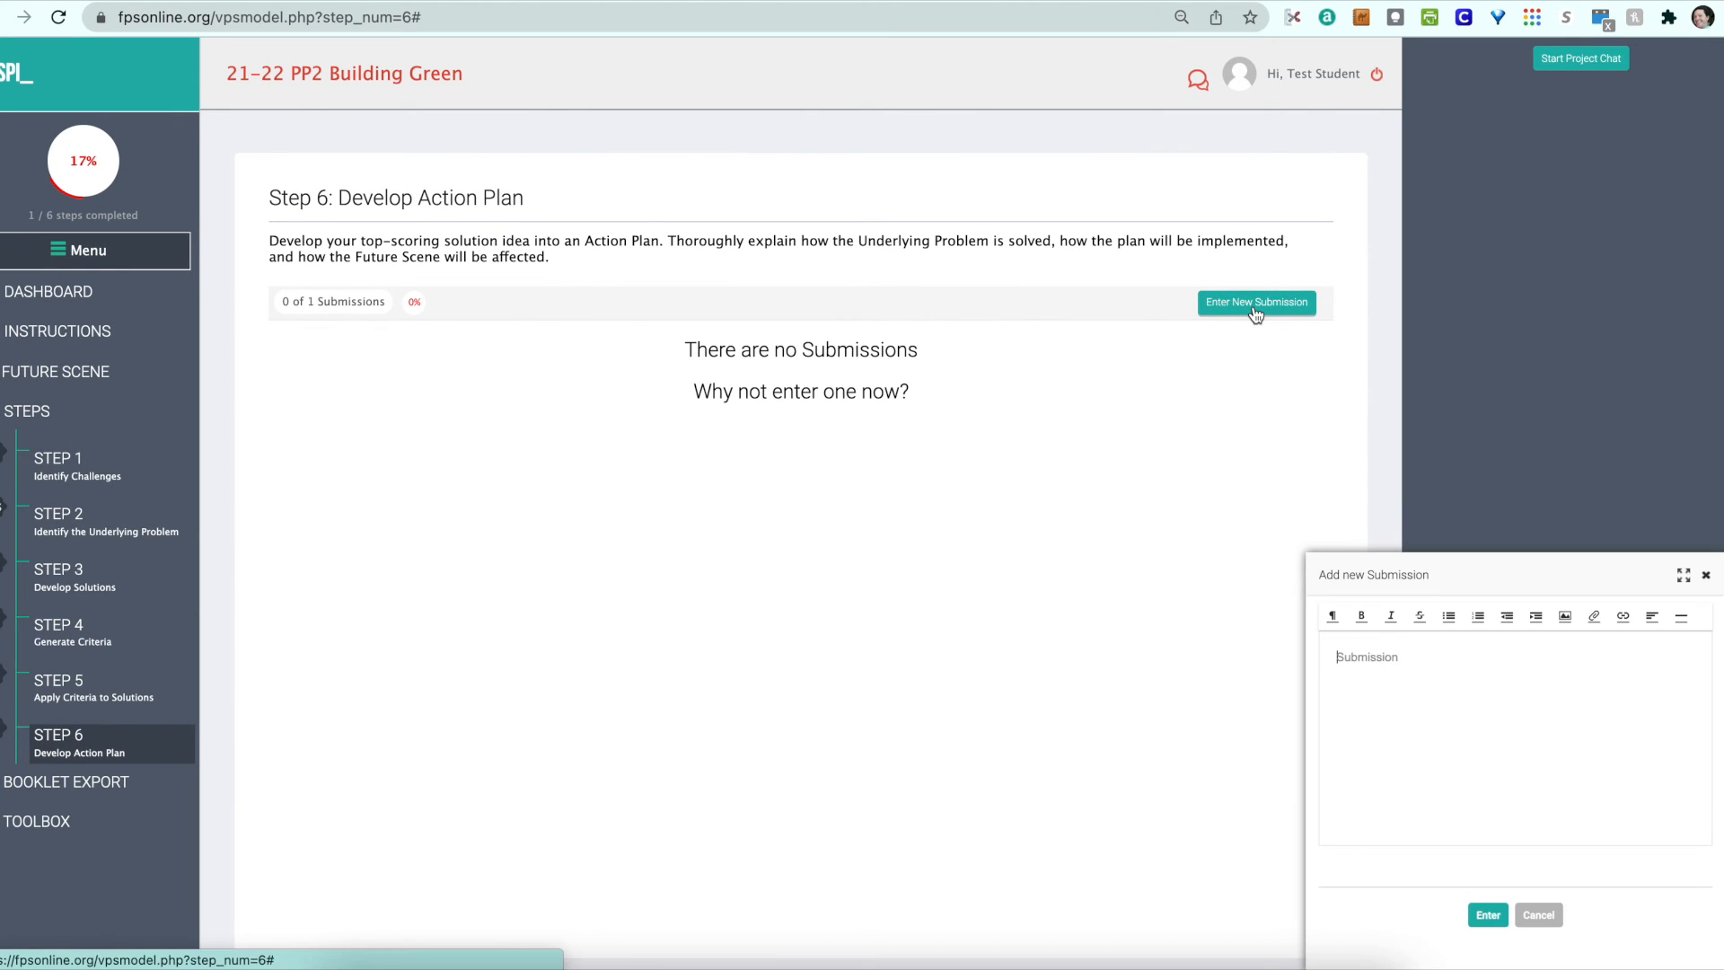
type("Paragraph 1")
left_click(1487, 915)
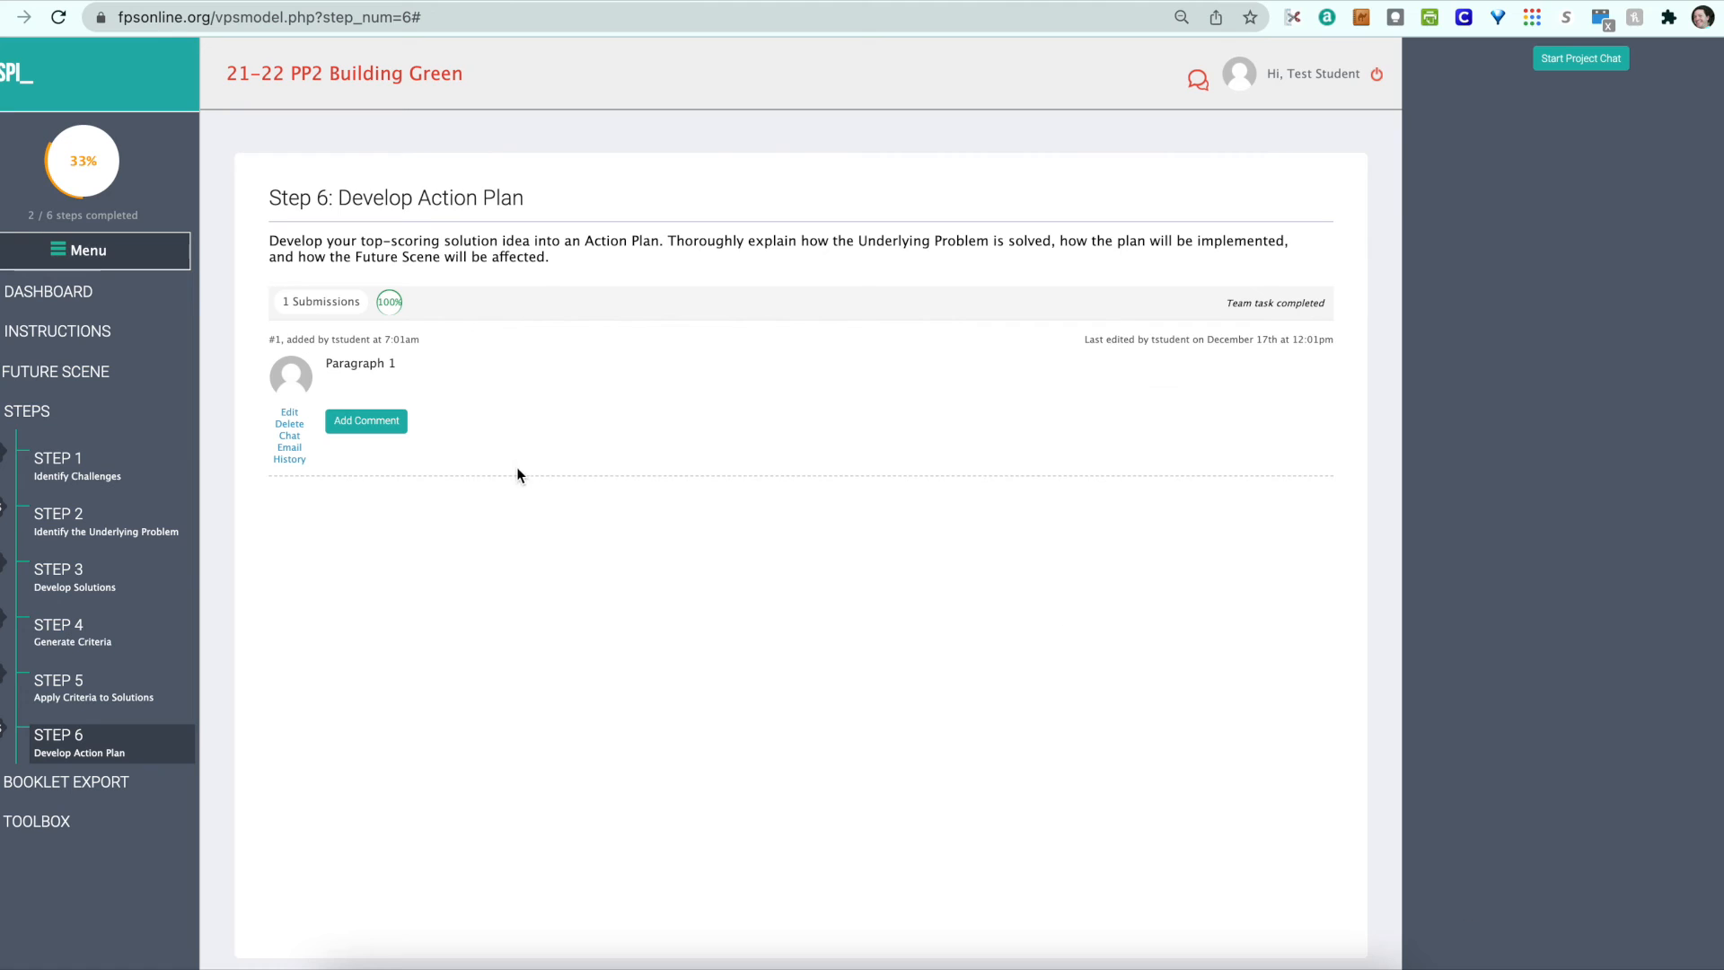
- Edit the action plan submission to add "Paragraph 2" as a second paragraph and save it
left_click(289, 413)
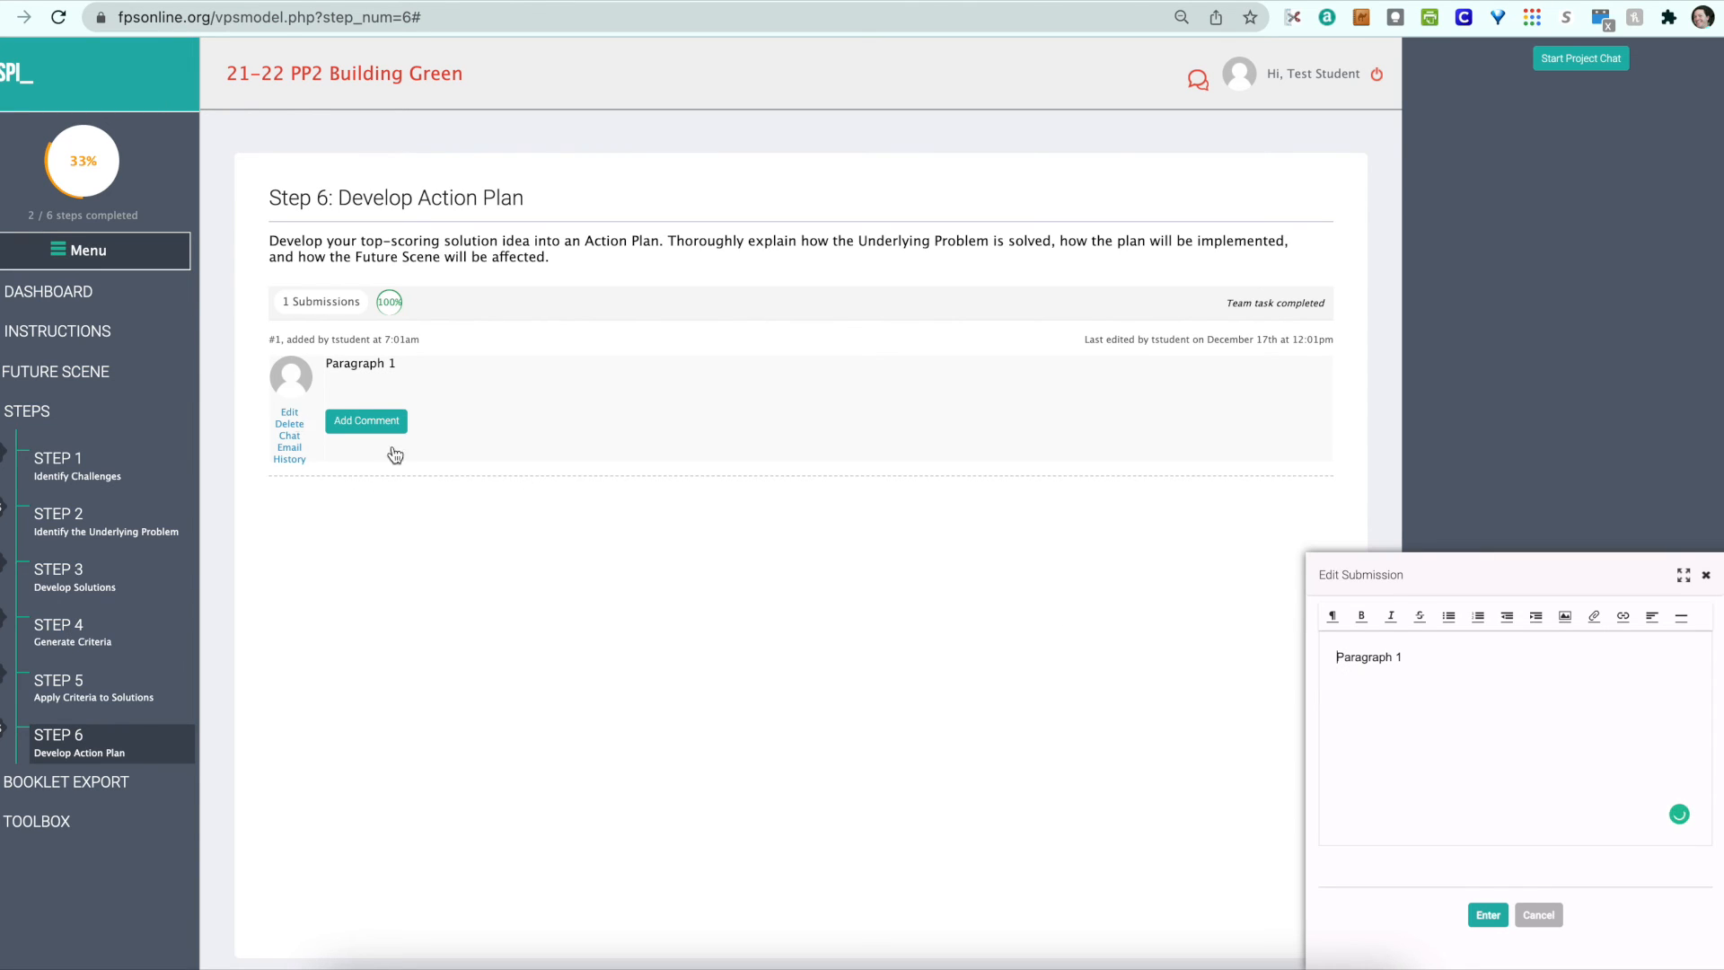
key("Return")
type("Para")
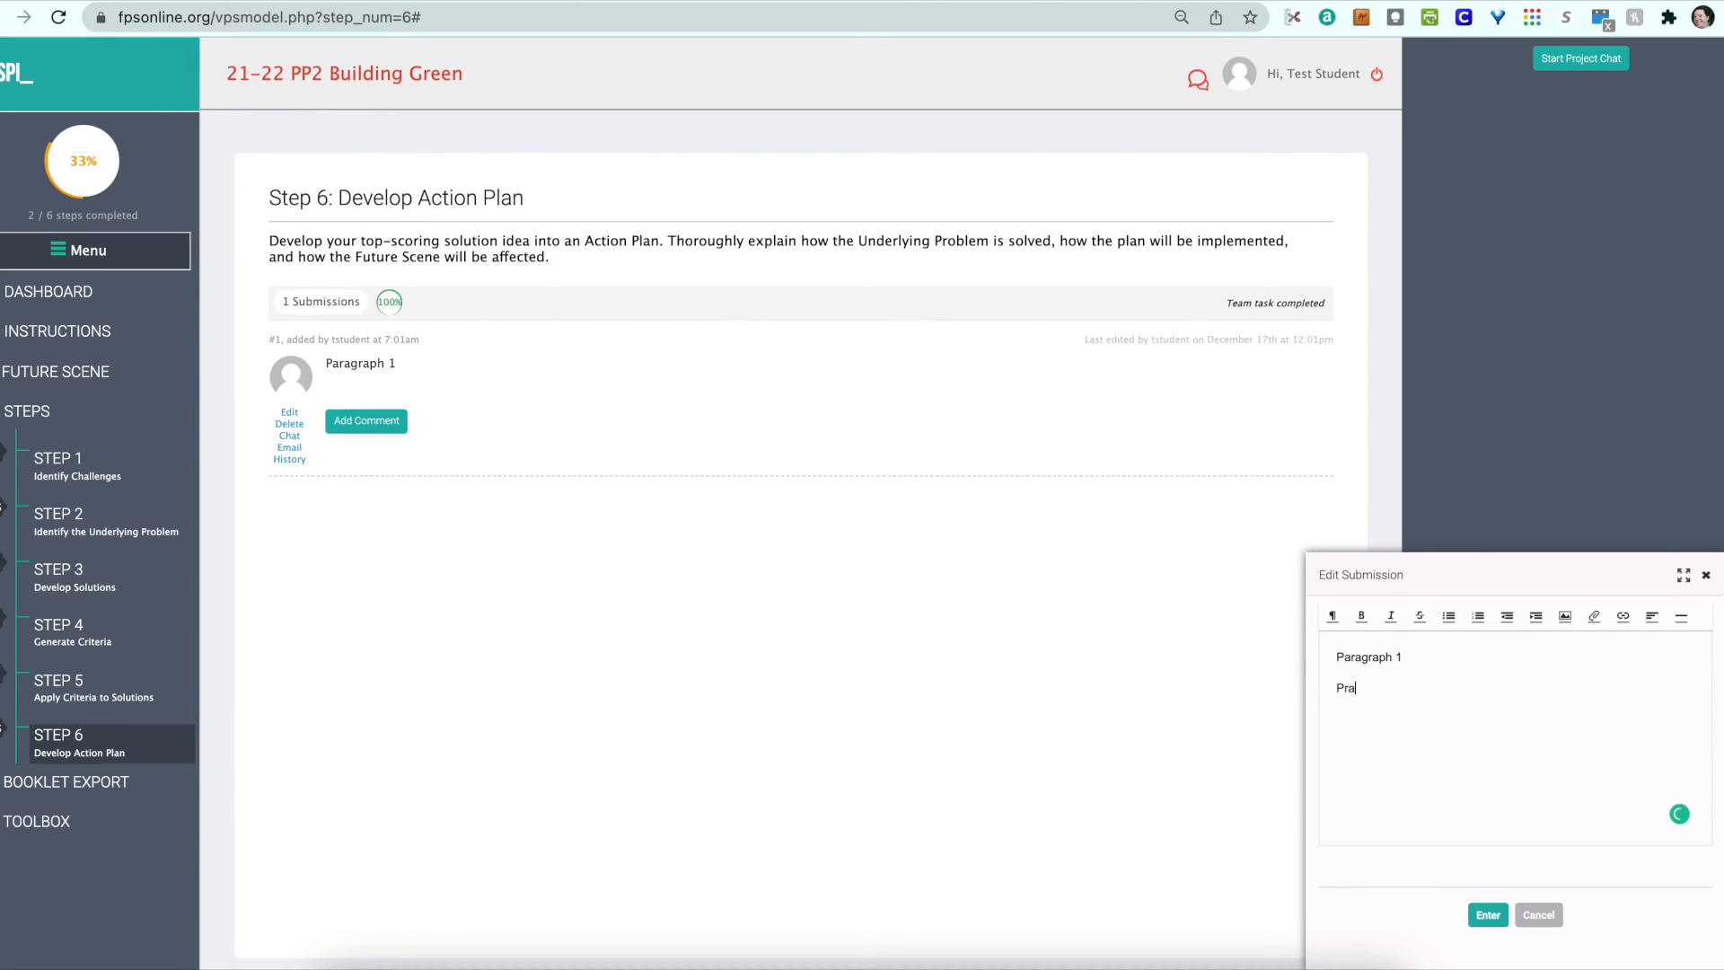
type("graph 2")
left_click(1491, 915)
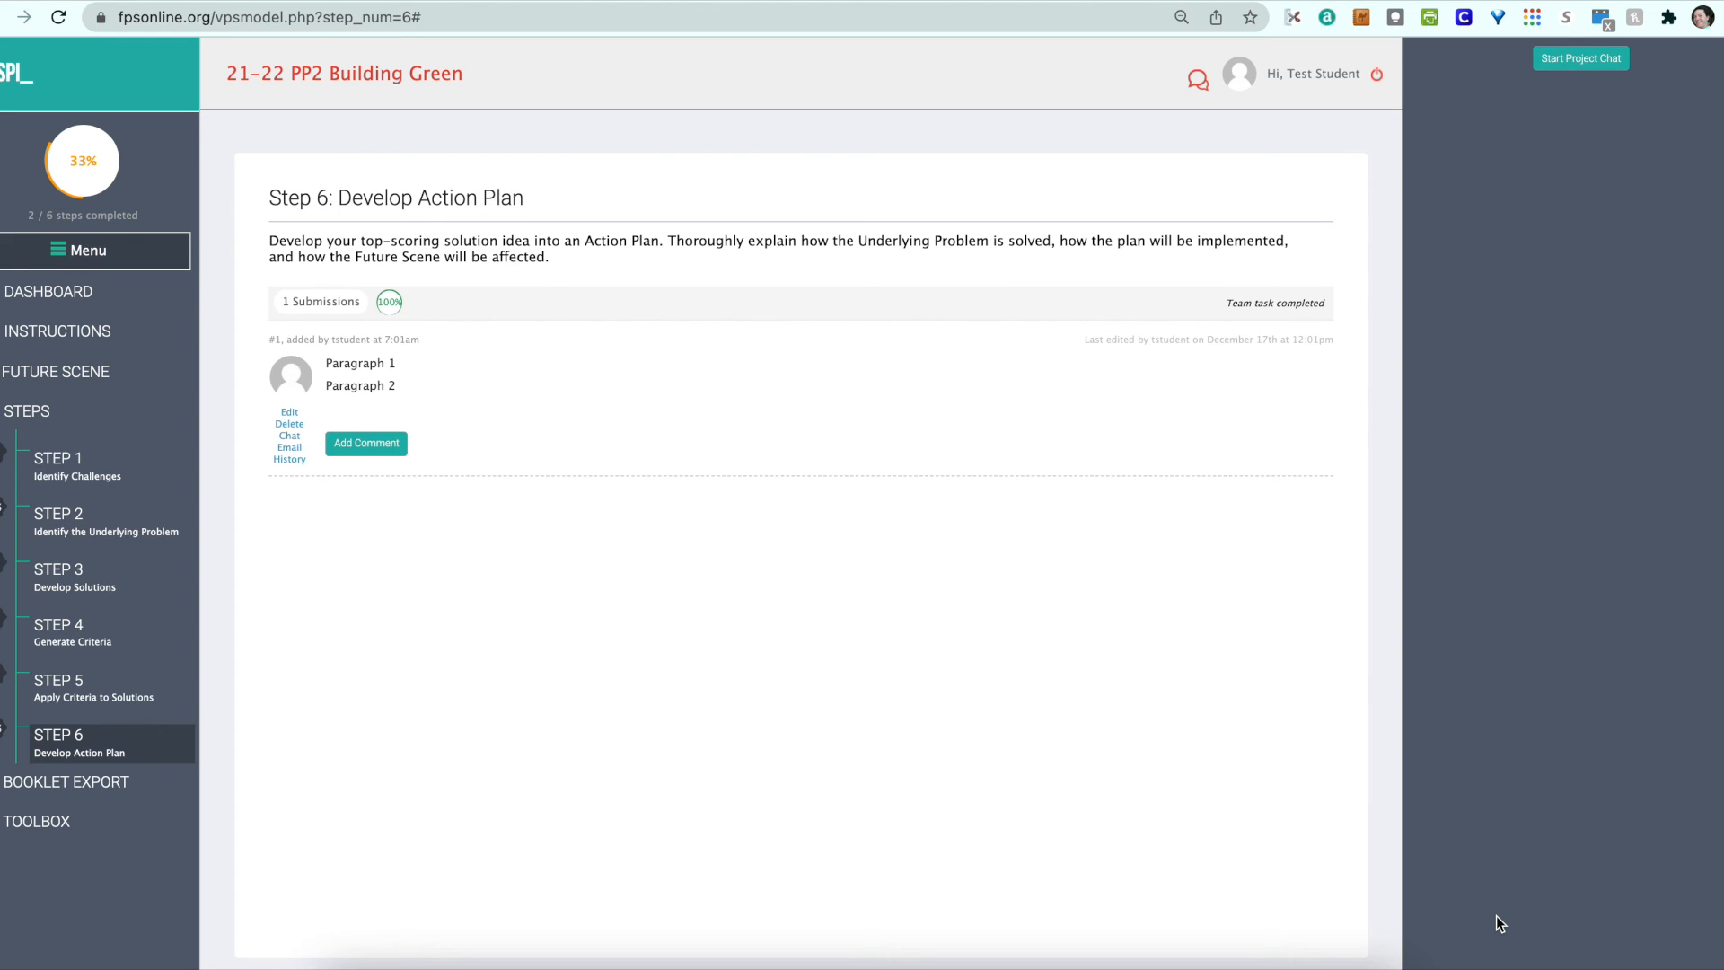
- Export the booklet as a PDF, review its contents from Step 1 to Step 6, and return to the action plan
left_click(106, 791)
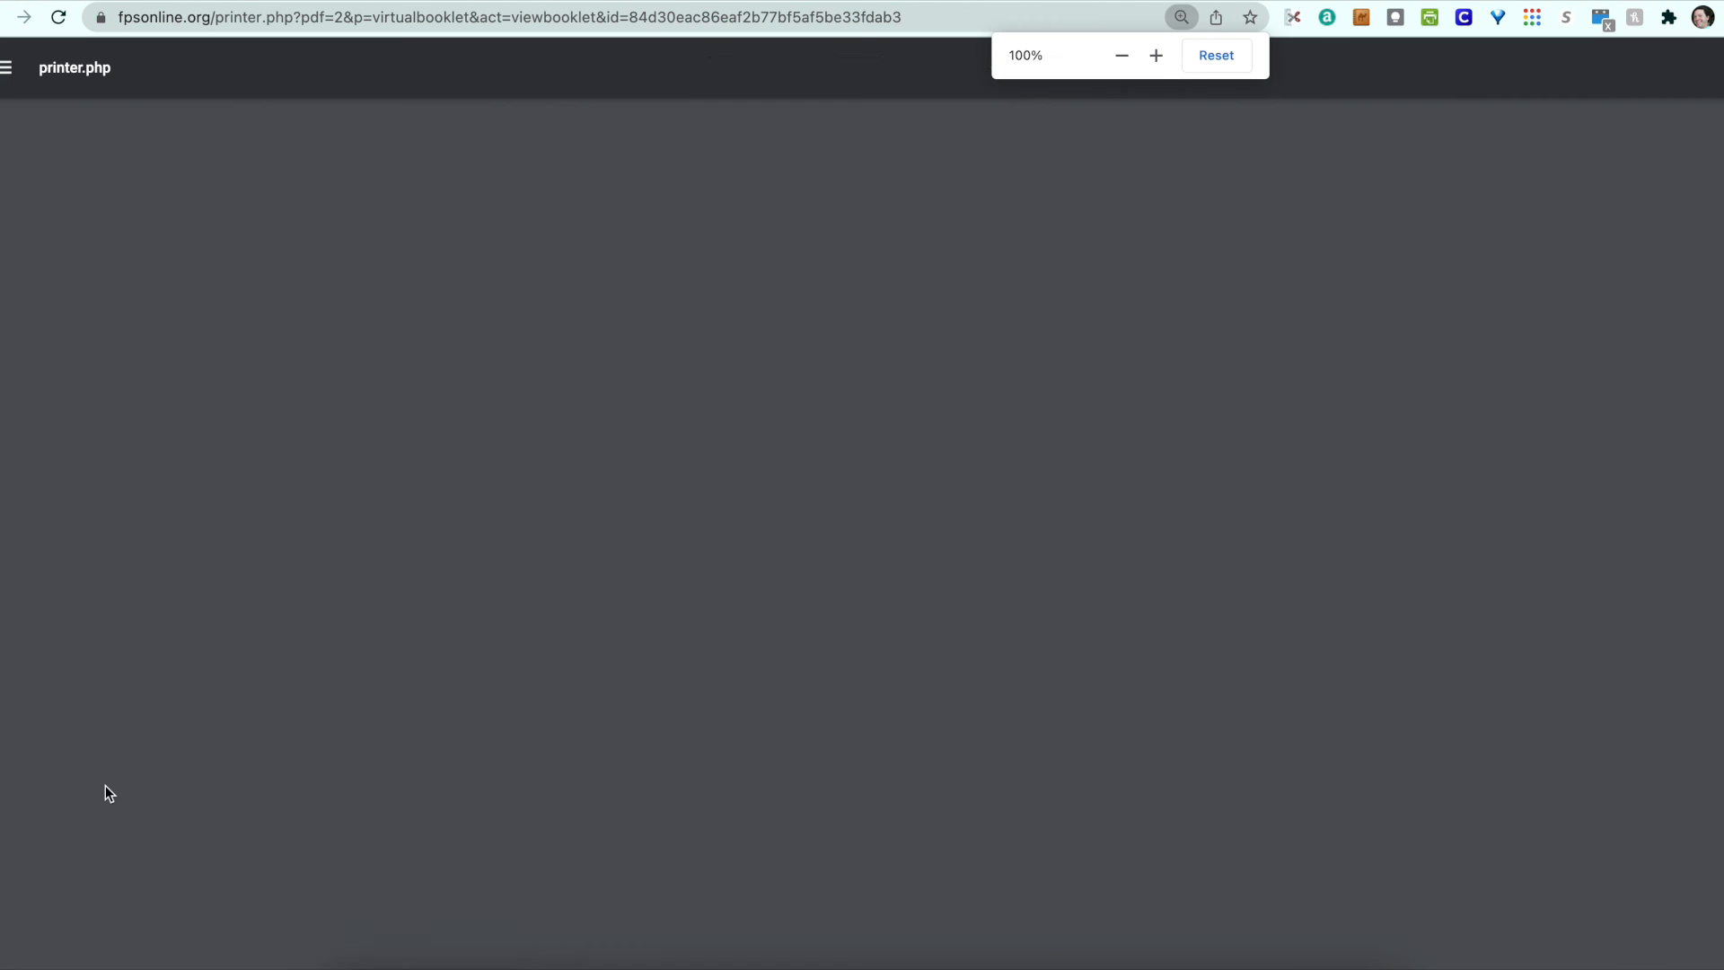
scroll(610, 522, "down", 5)
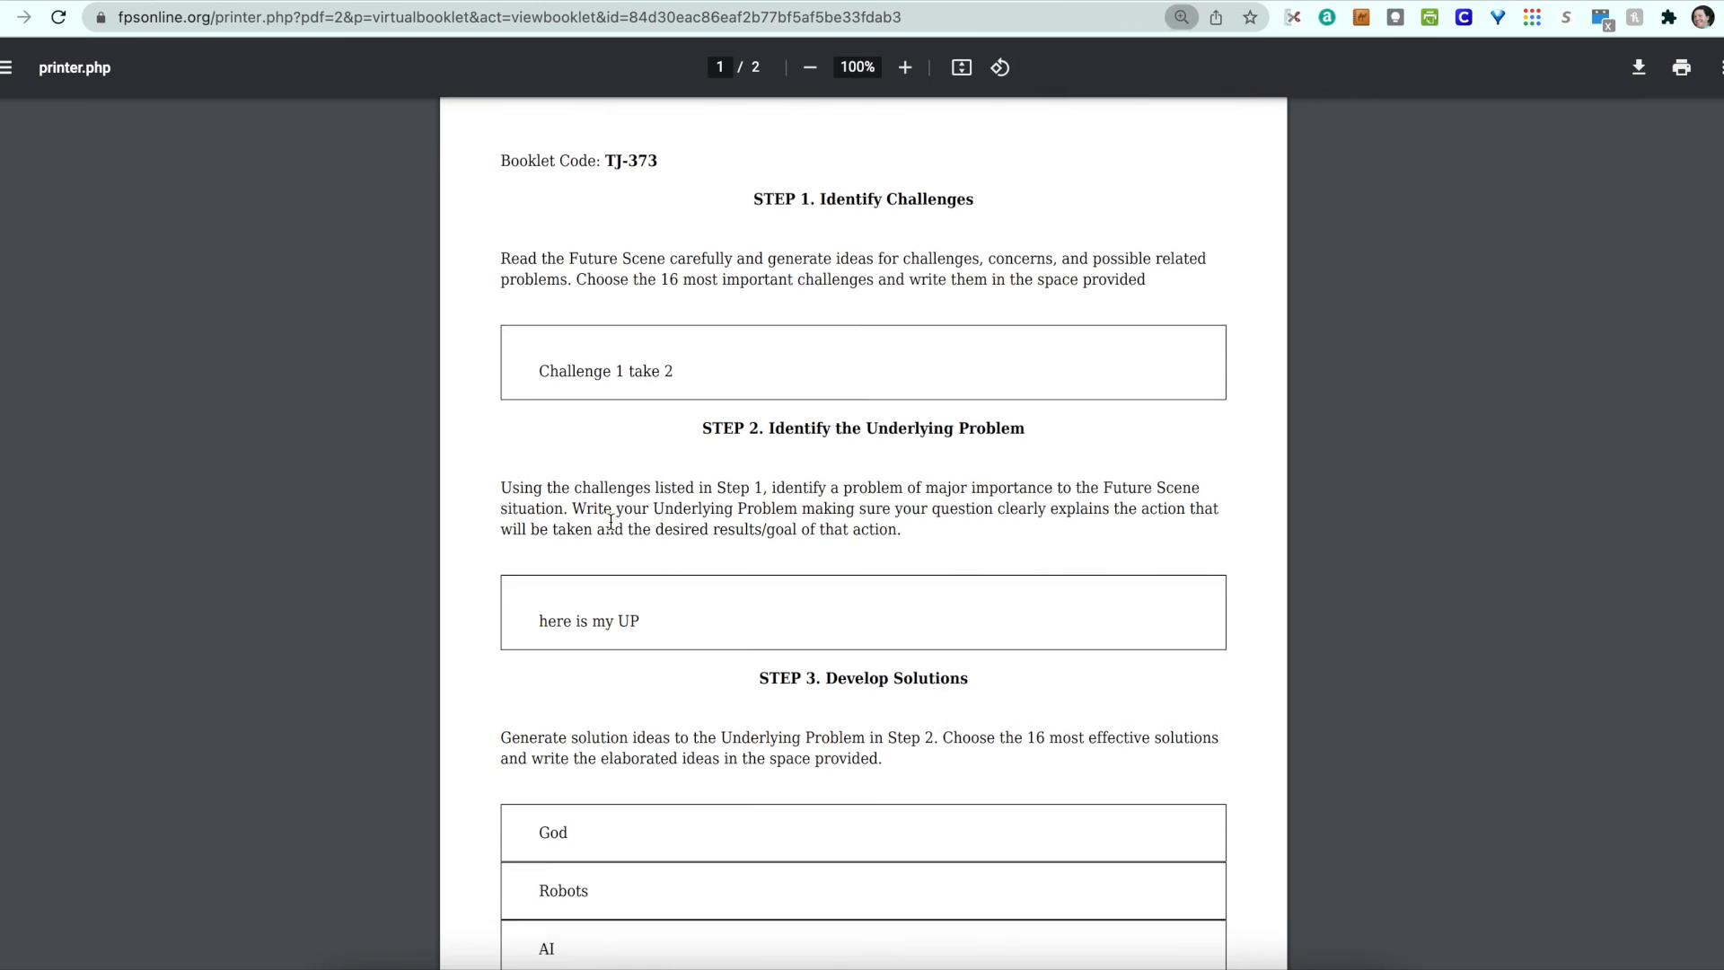
scroll(610, 522, "down", 5)
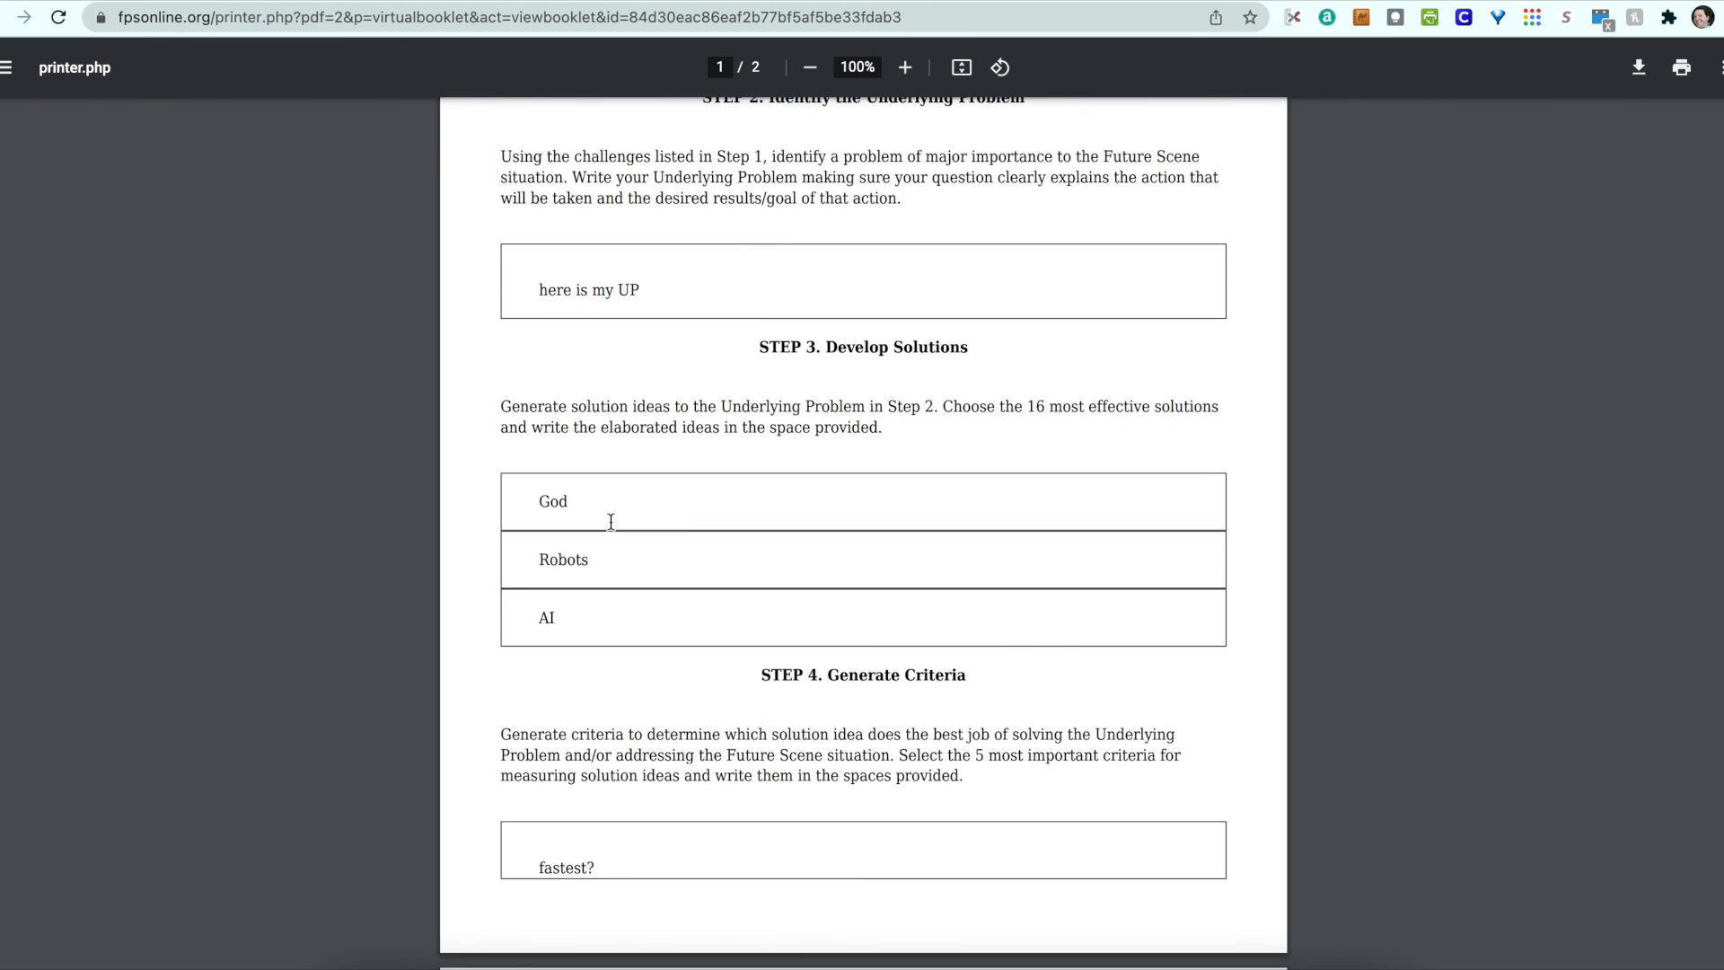
scroll(611, 522, "down", 15)
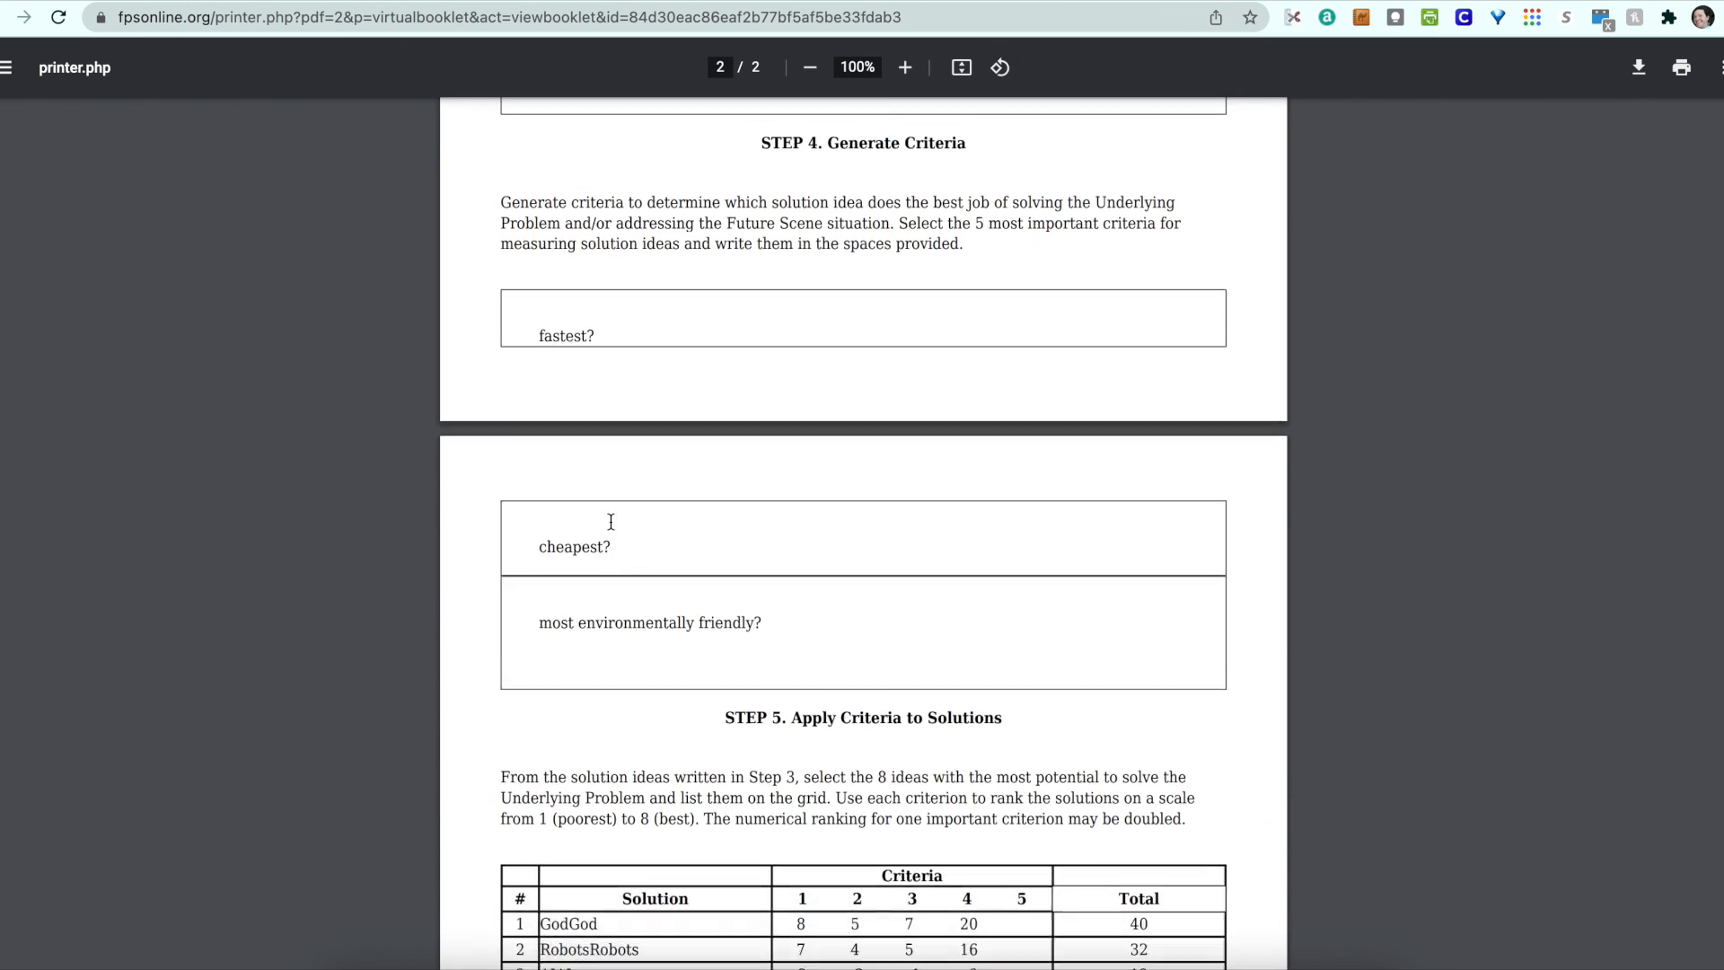
scroll(611, 522, "down", 4)
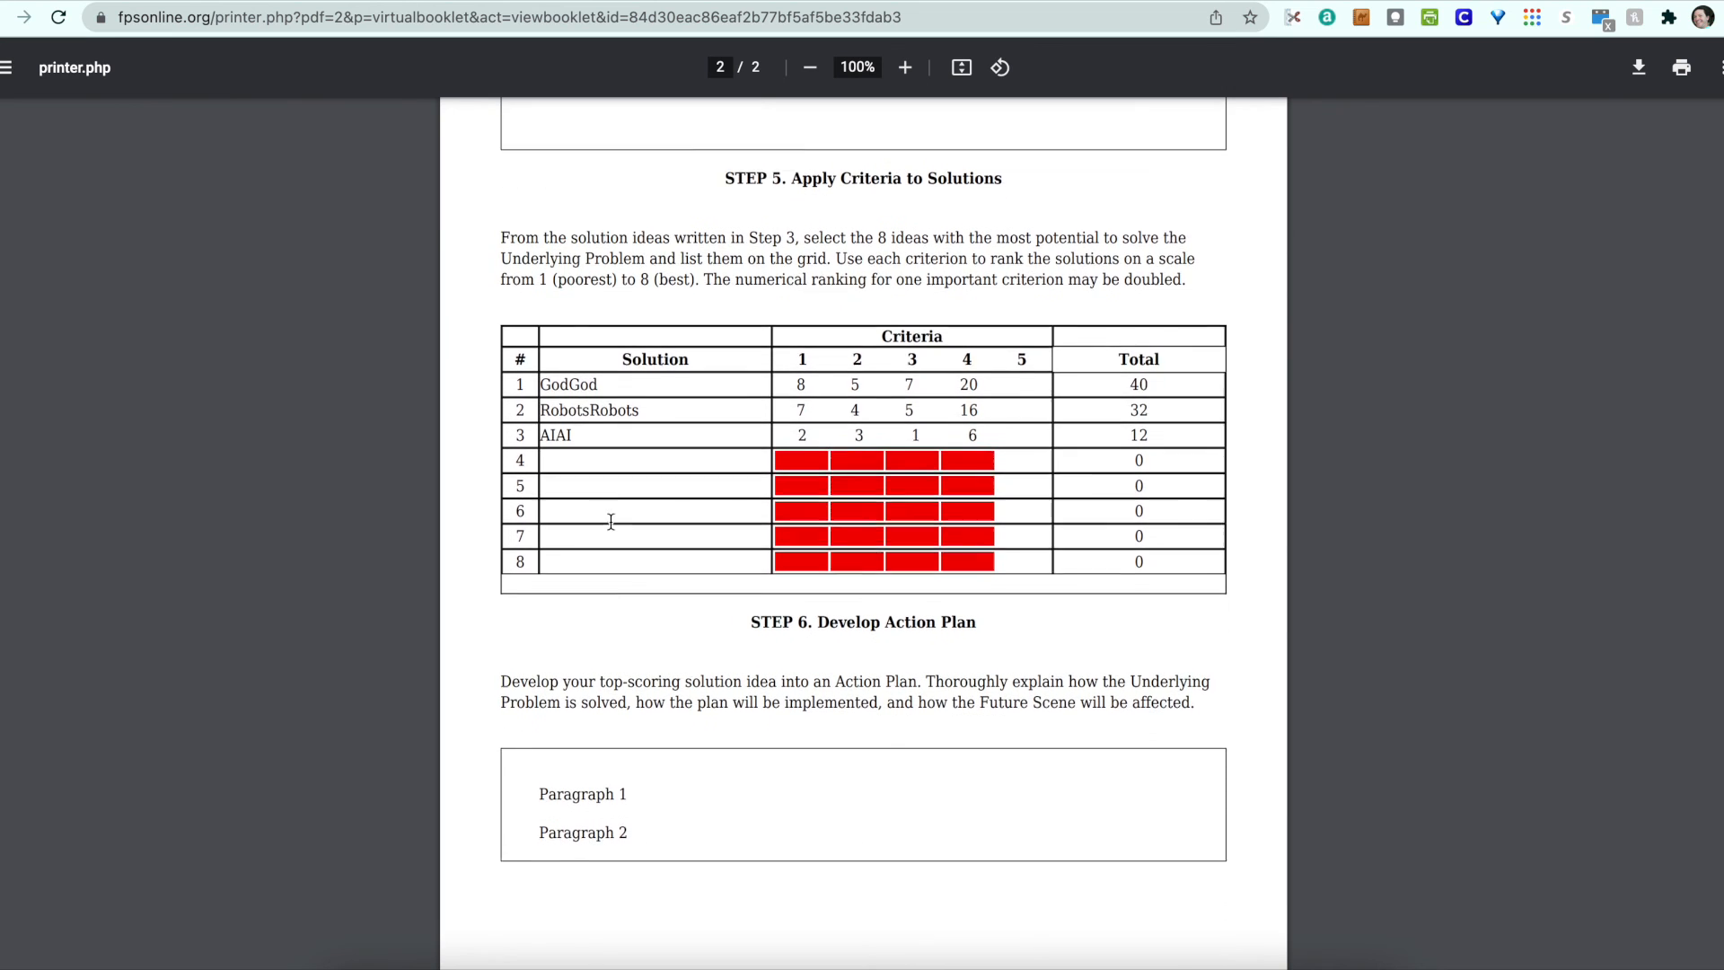
scroll(610, 522, "up", 20)
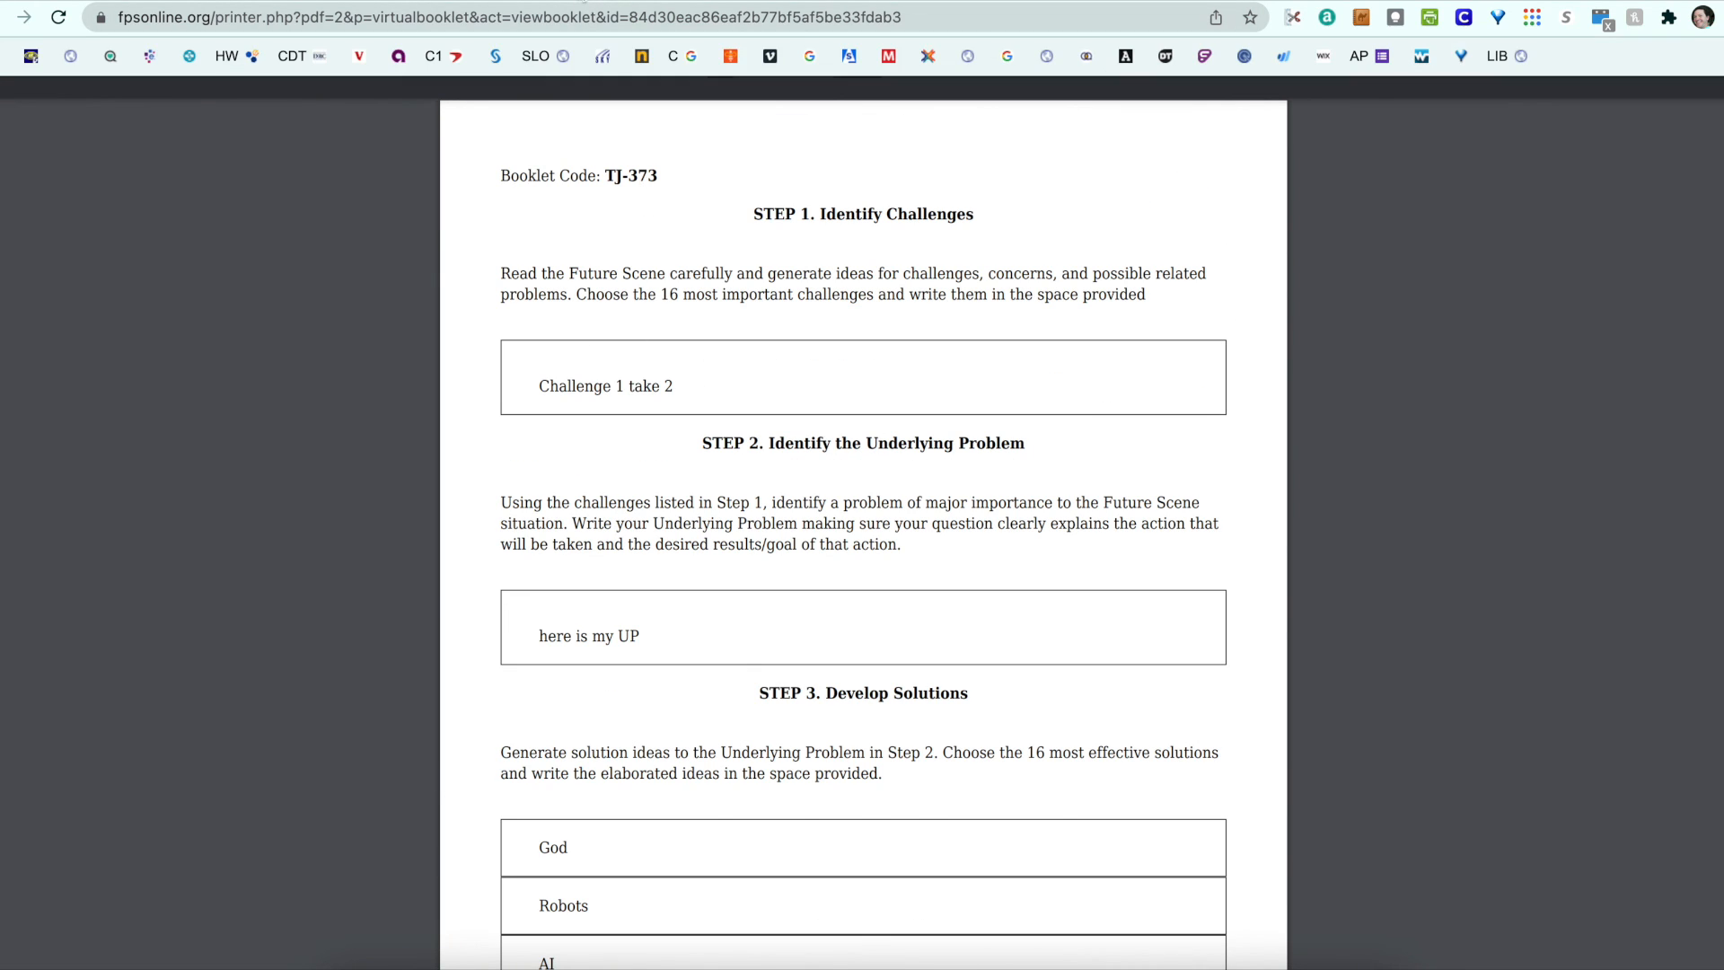
left_click(584, 0)
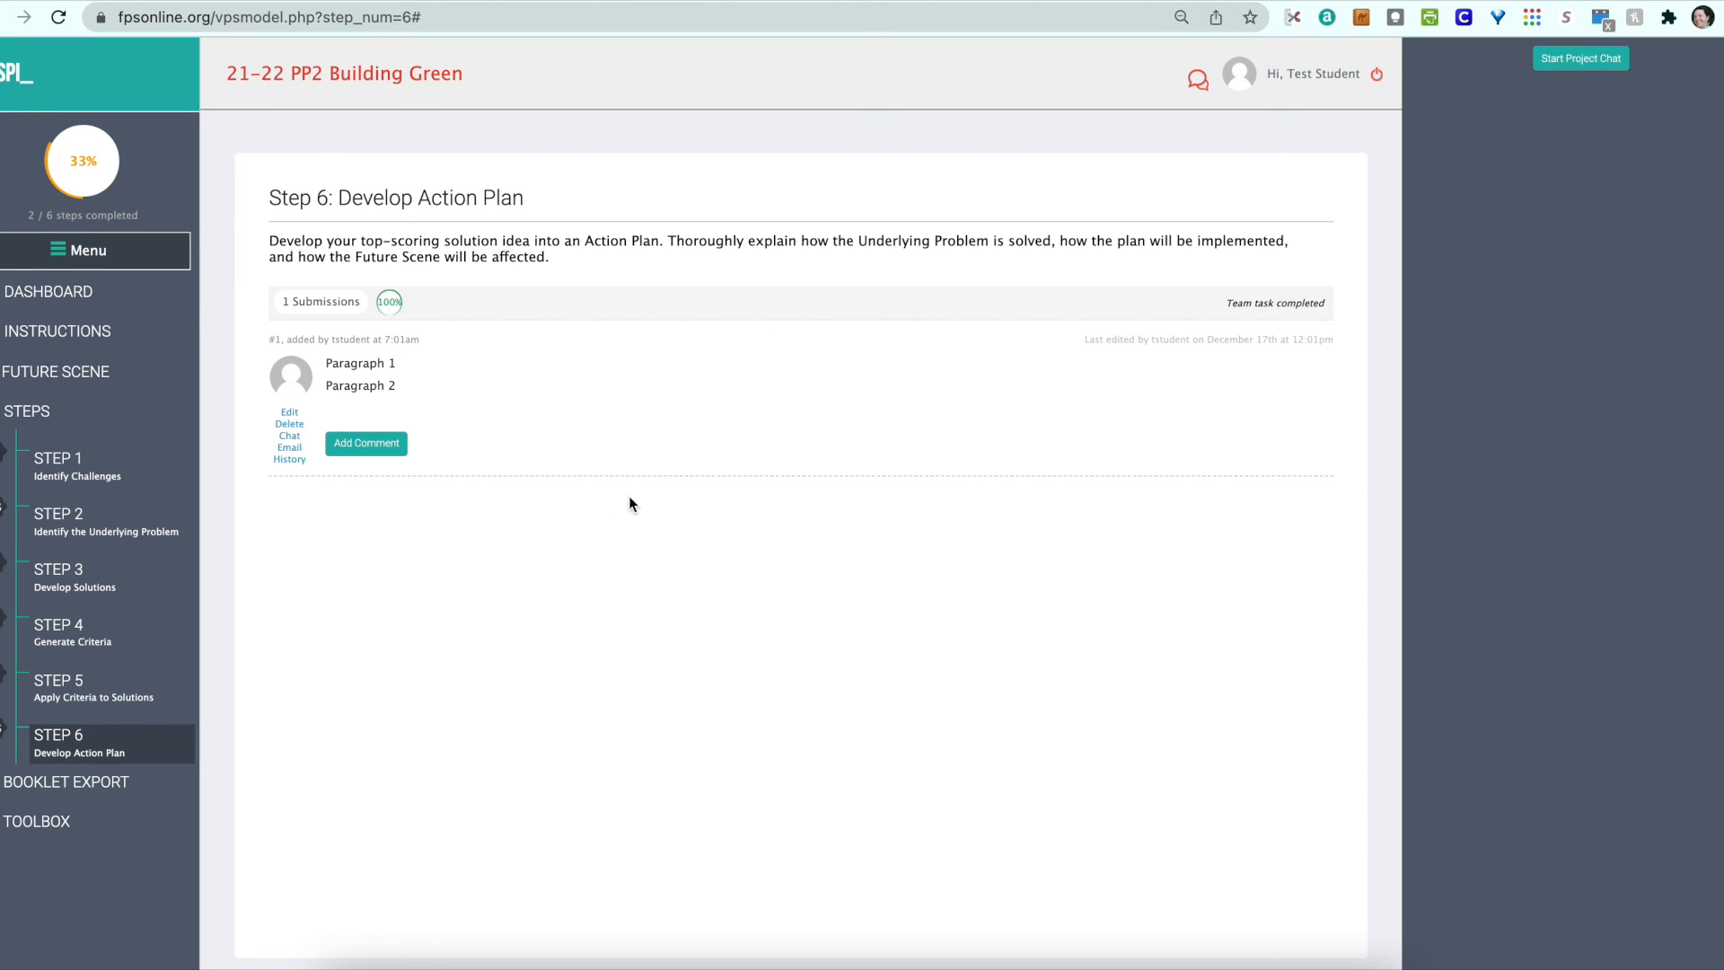
- Start the project chat and send the message "Hi everyone" to the team
left_click(1585, 59)
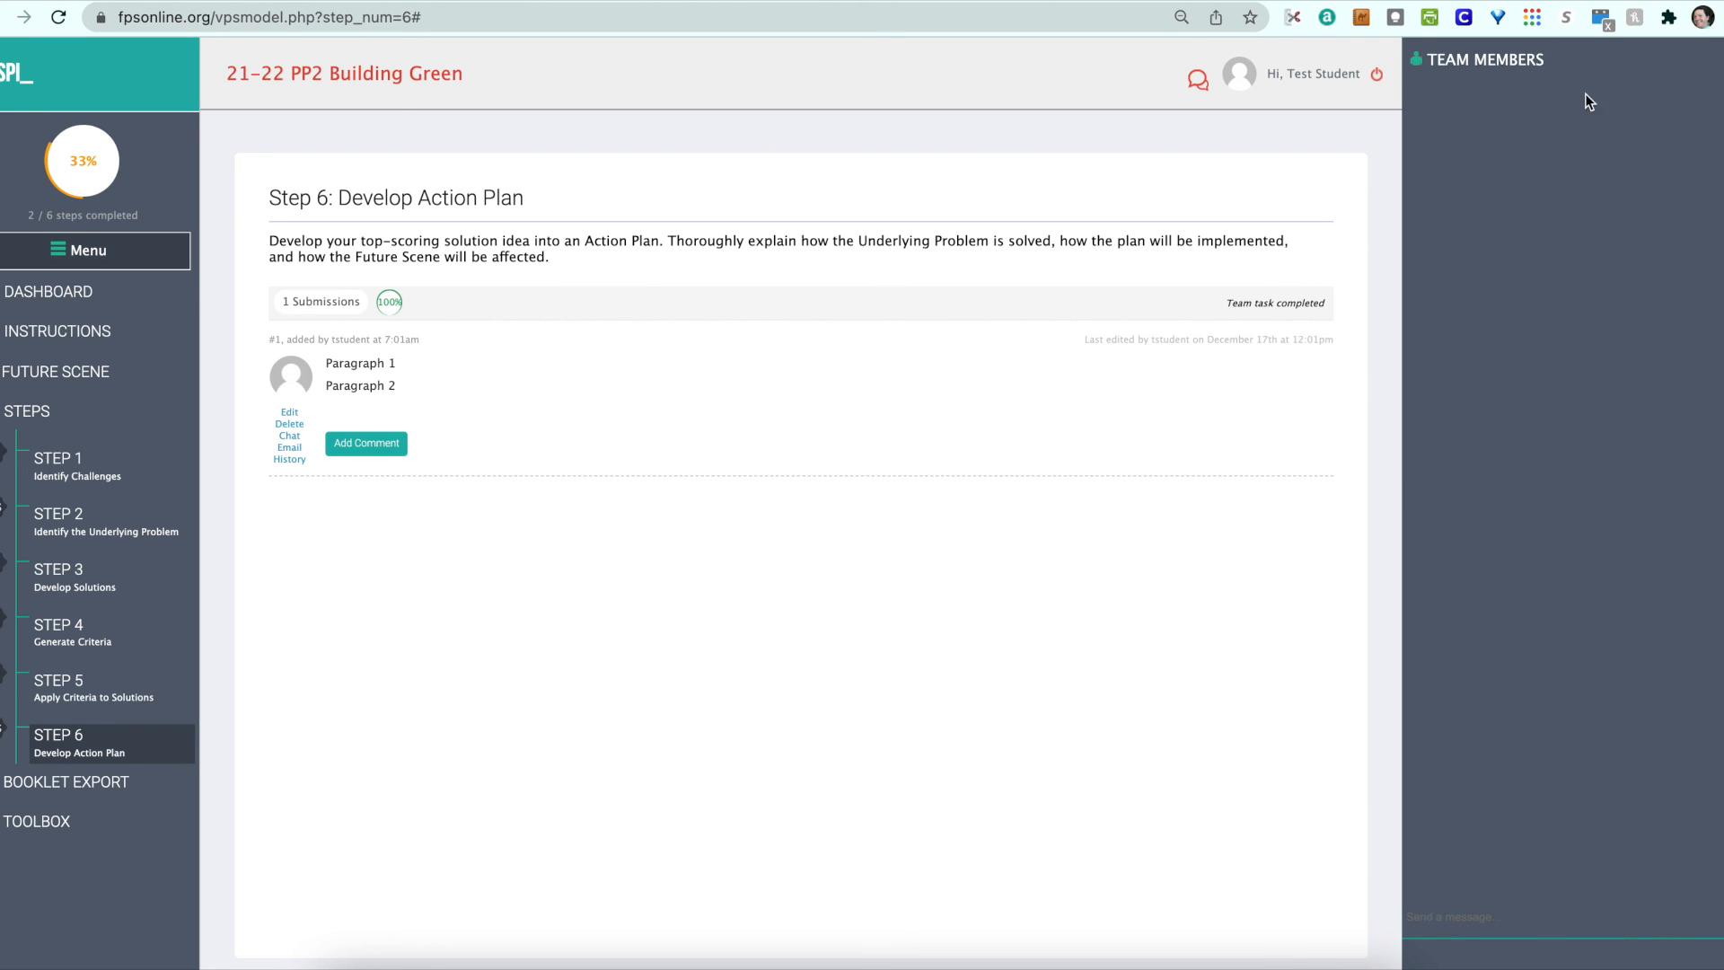
left_click(1490, 923)
type("Hi everyone")
key("Return")
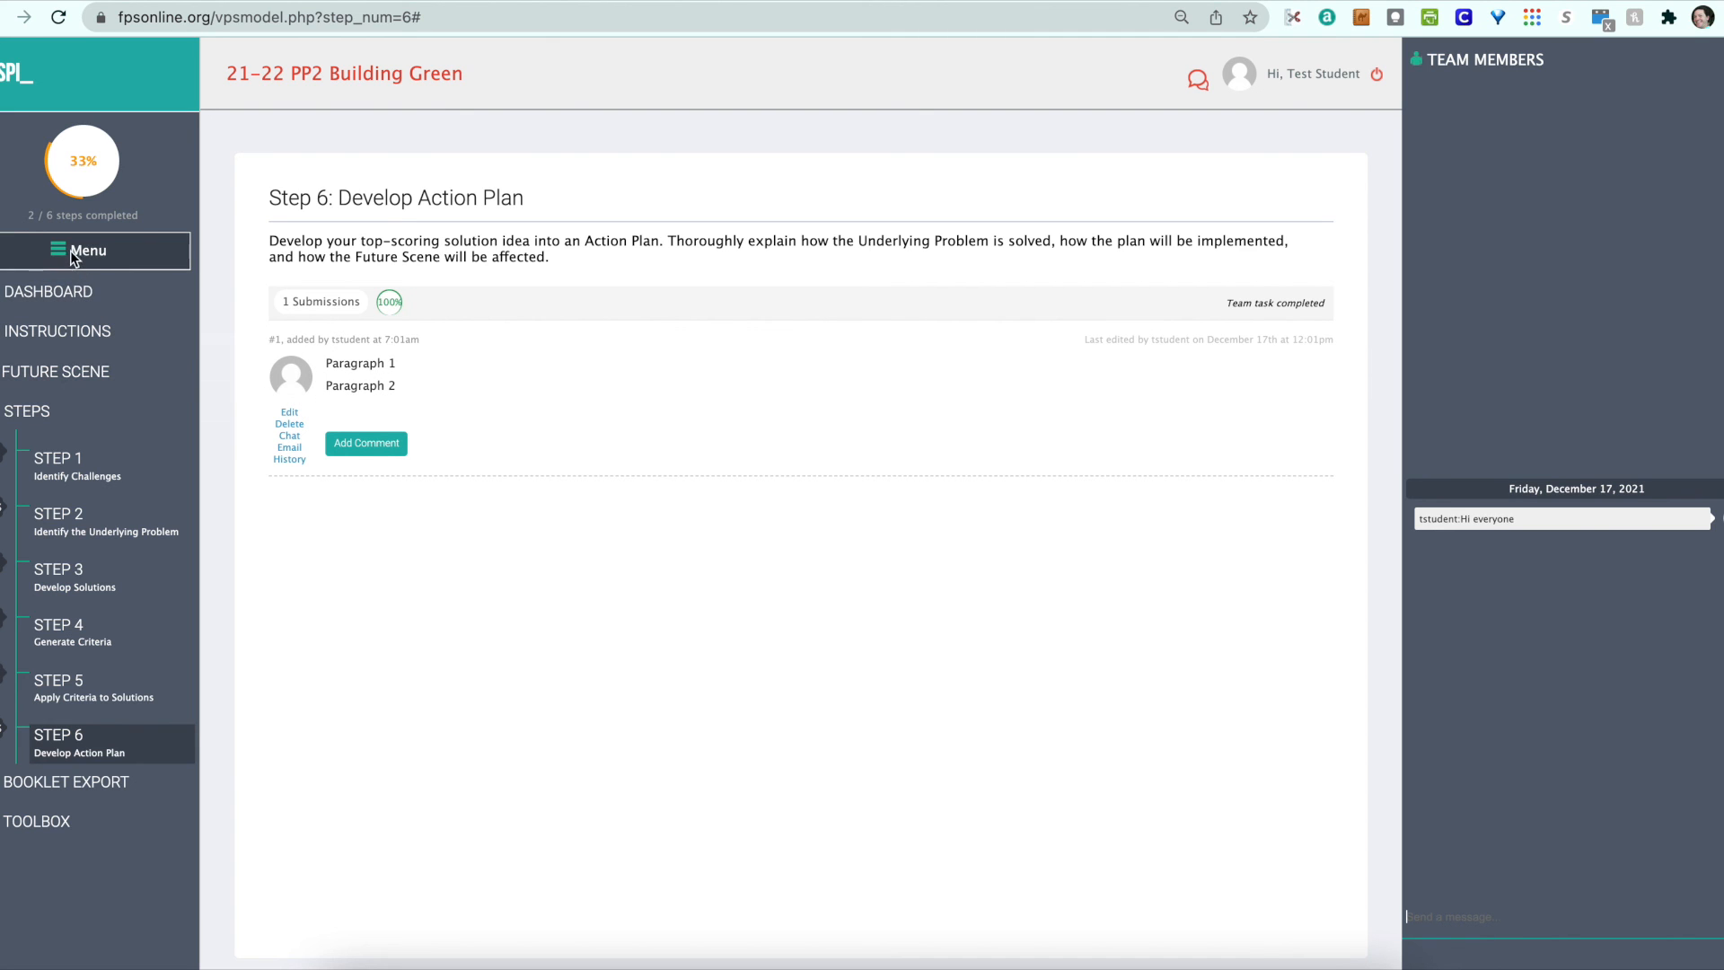
- Go back to the Building Green dashboard and re-enter the virtual booklet from there
left_click(58, 301)
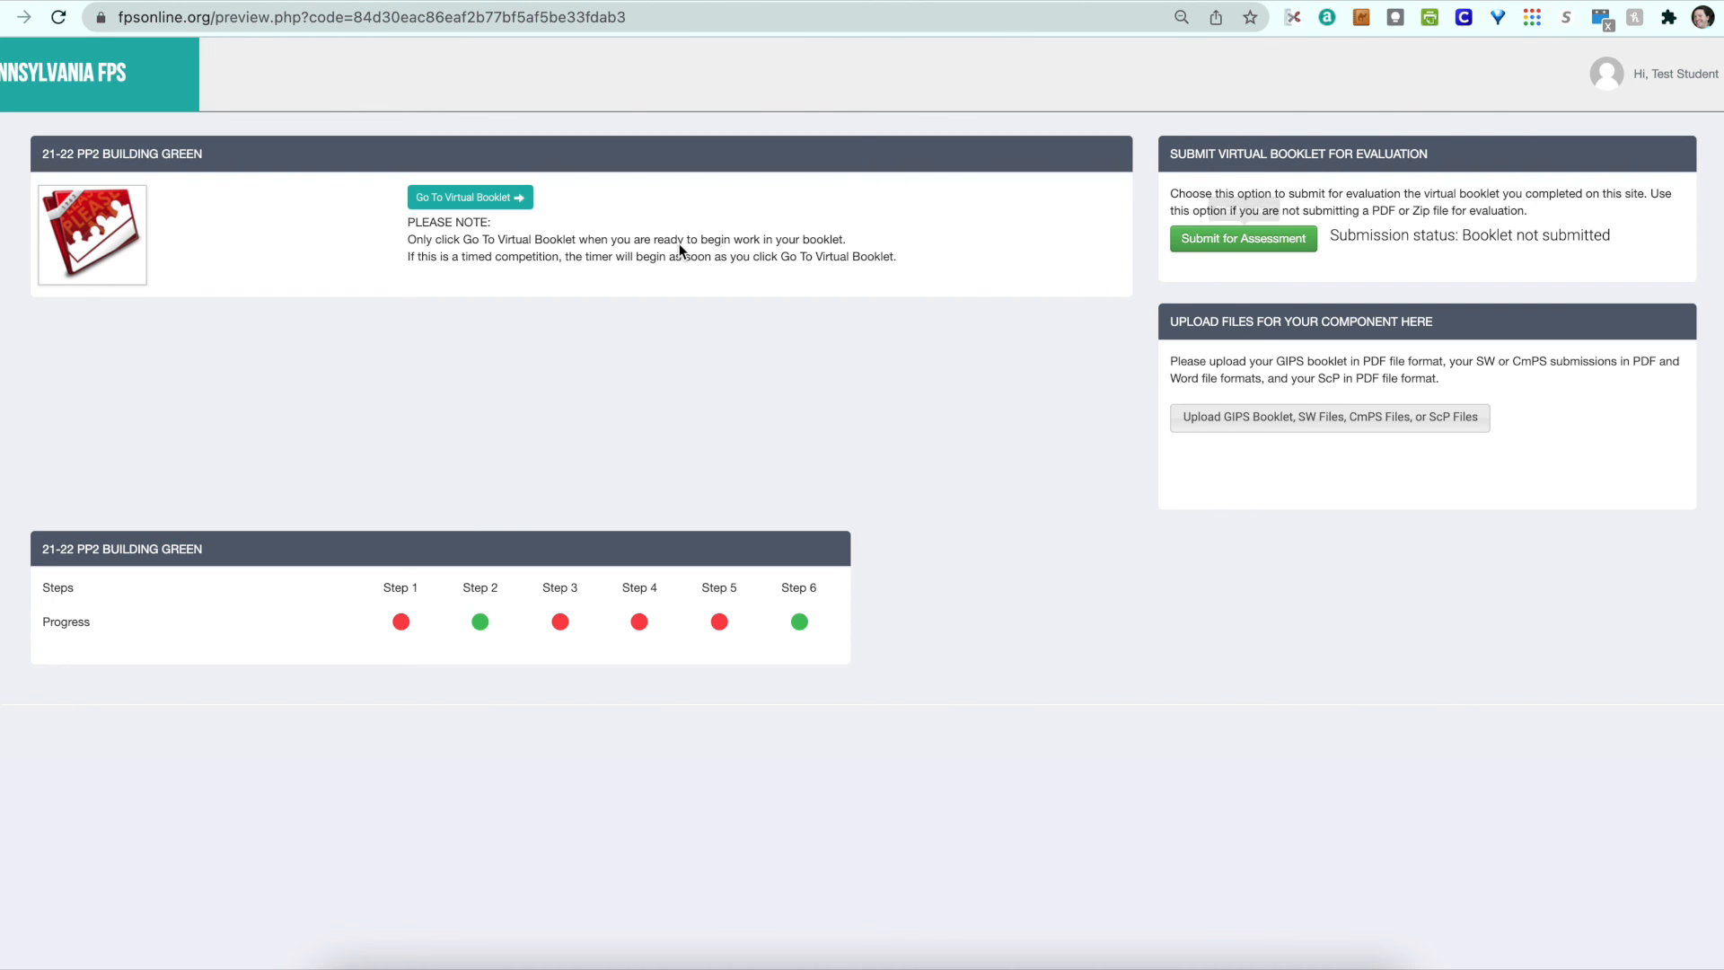
left_click(492, 195)
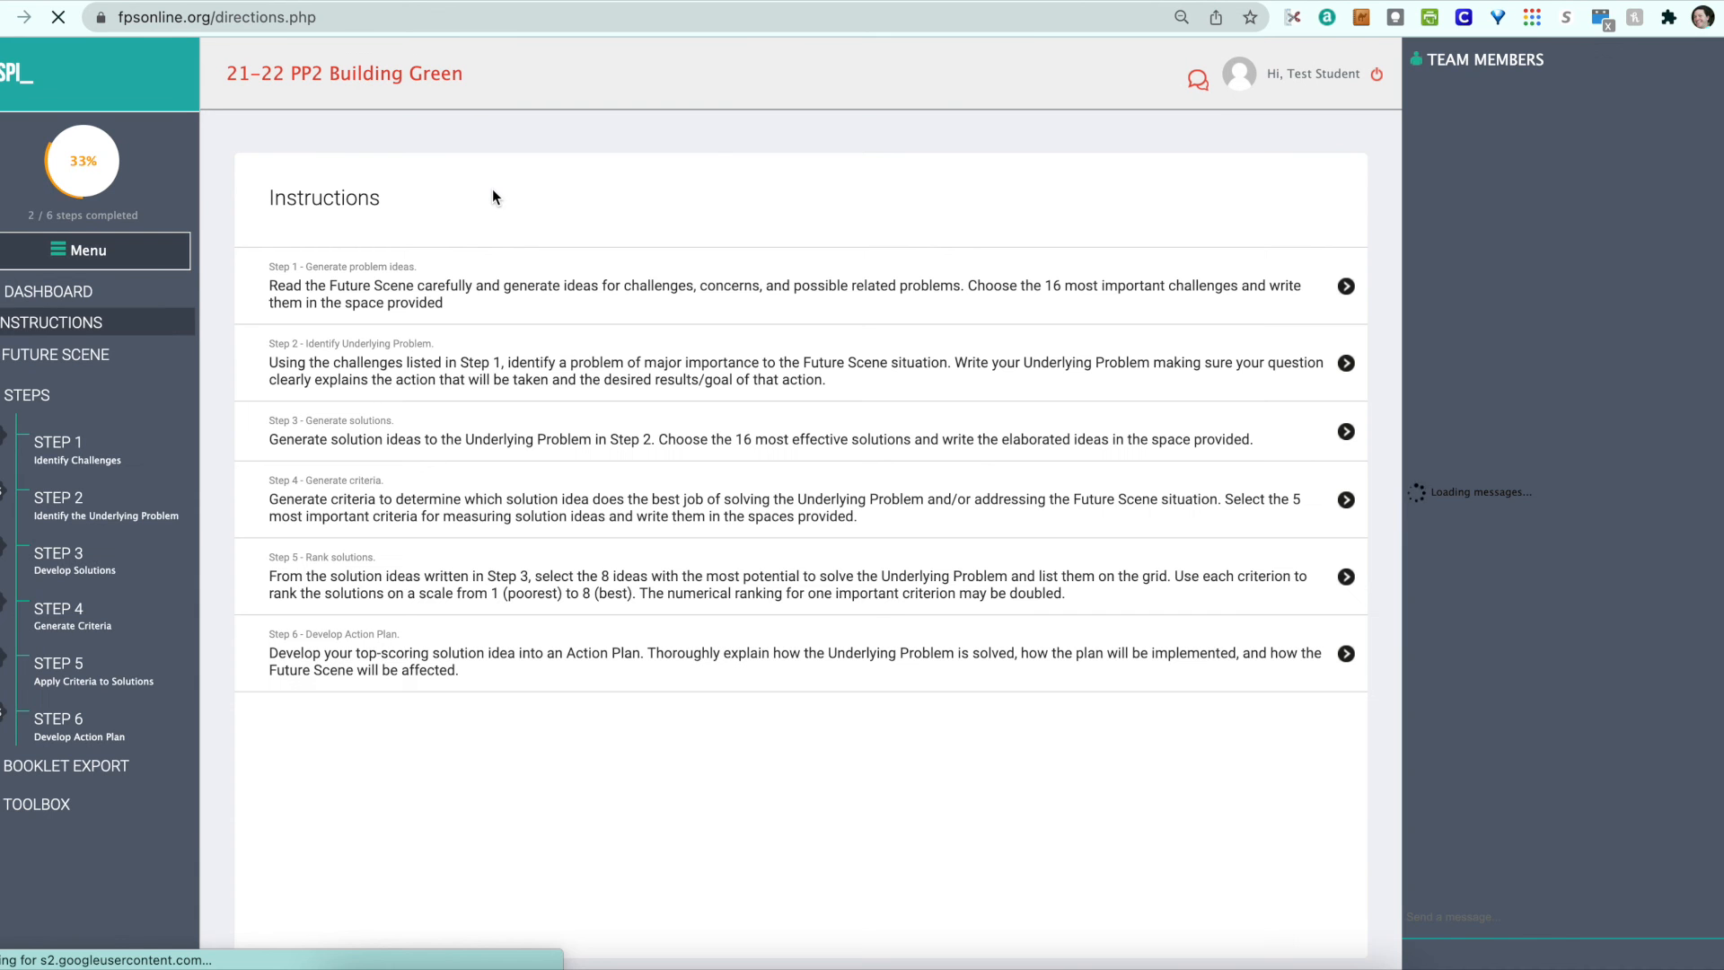